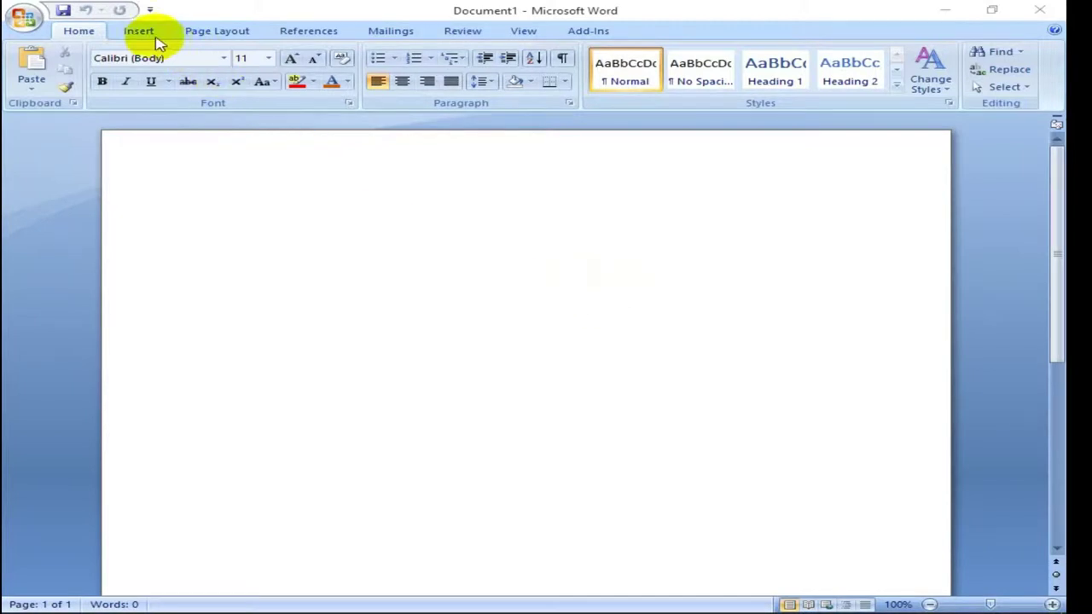
- Open the Choose a SmartArt Graphic dialog from the Insert ribbon
left_click(162, 33)
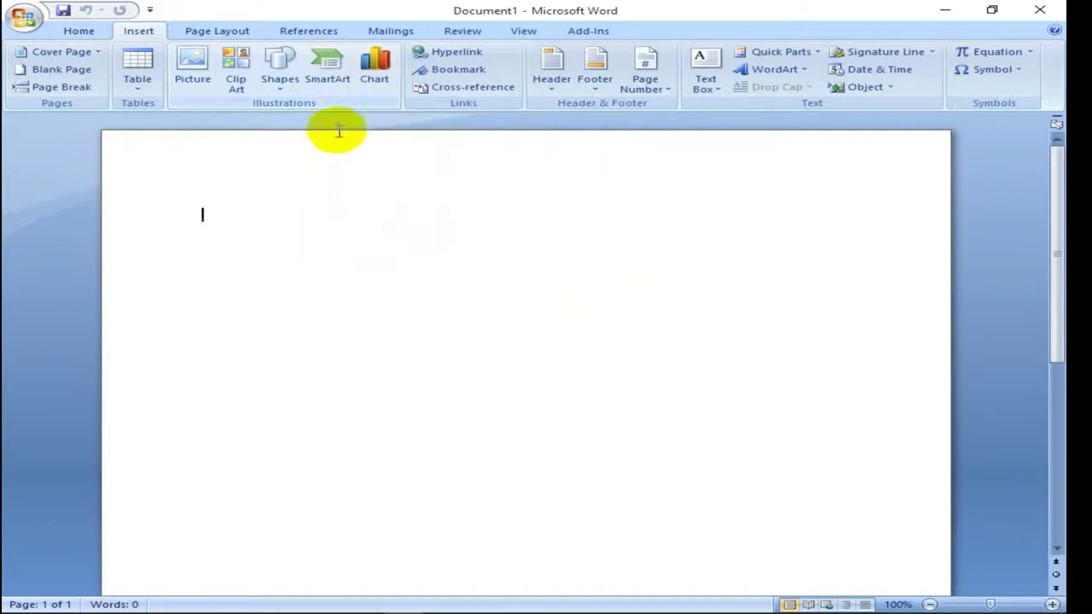
left_click(338, 82)
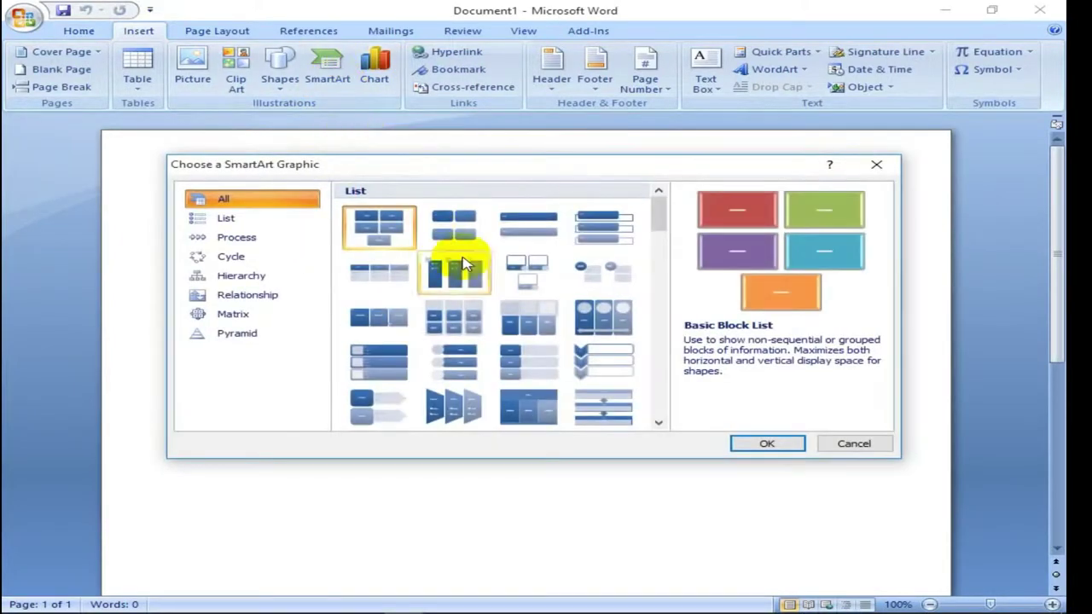
- Move the SmartArt chooser and browse the List, Process, Cycle, Hierarchy, Relationship, Matrix and Pyramid categories
left_click_drag(482, 166, 627, 75)
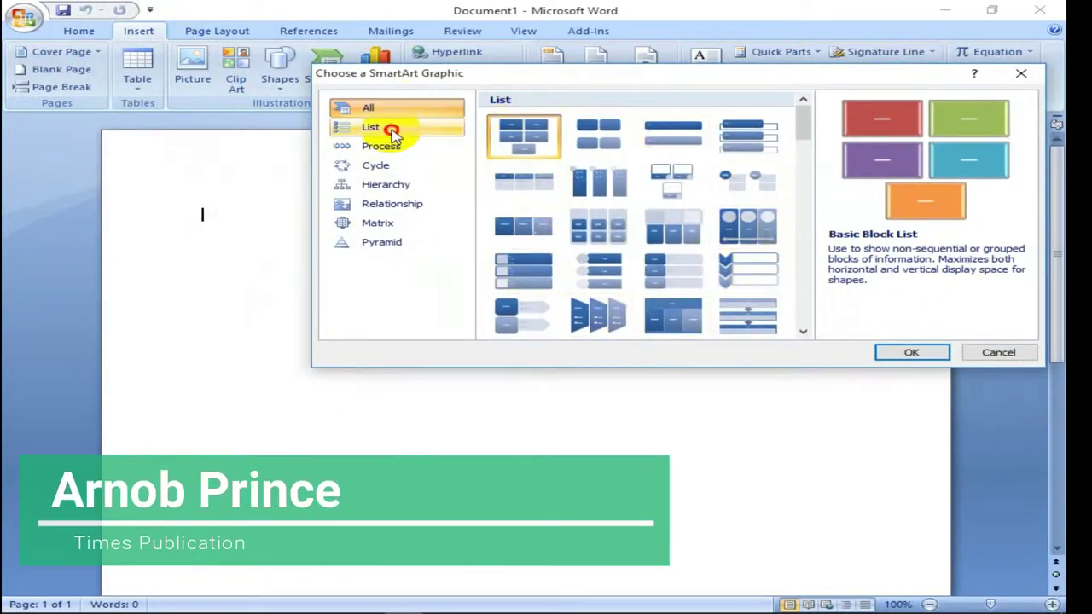
left_click(389, 129)
left_click(408, 149)
left_click(409, 172)
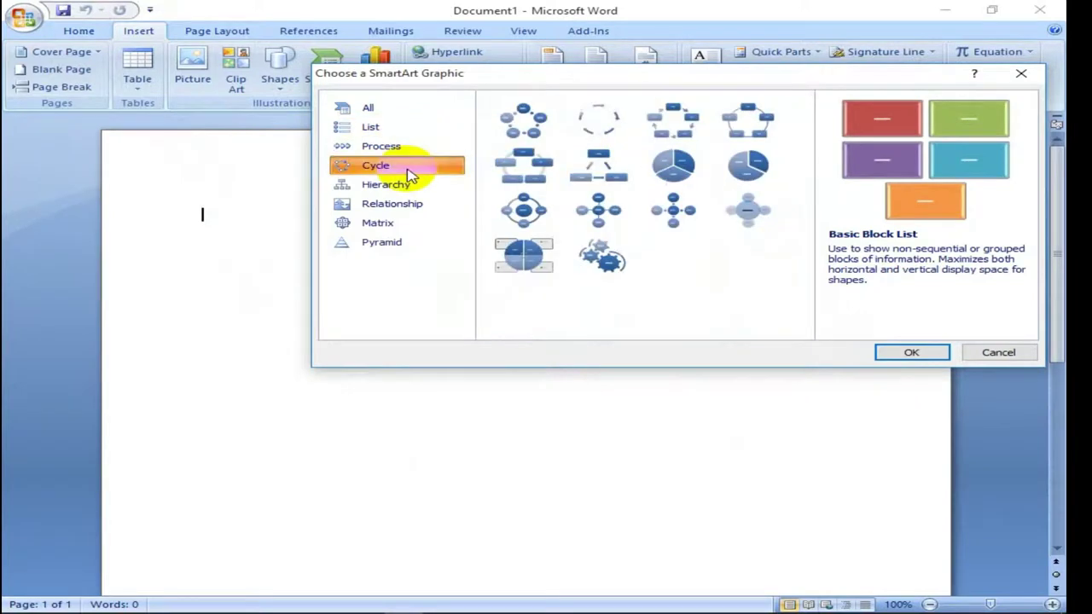
left_click(413, 186)
left_click(420, 210)
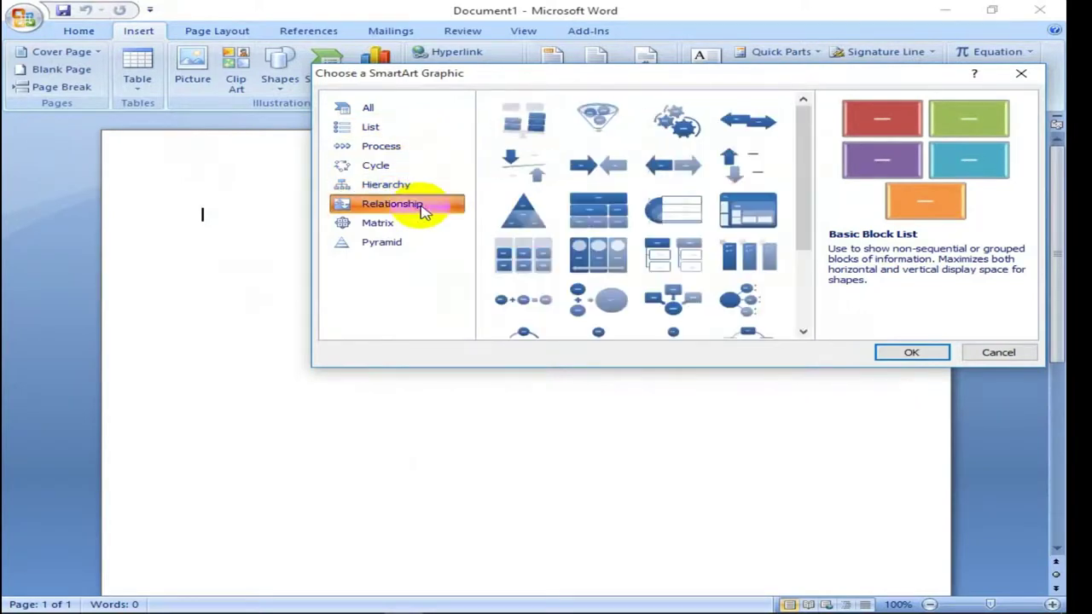
left_click(420, 224)
left_click(426, 246)
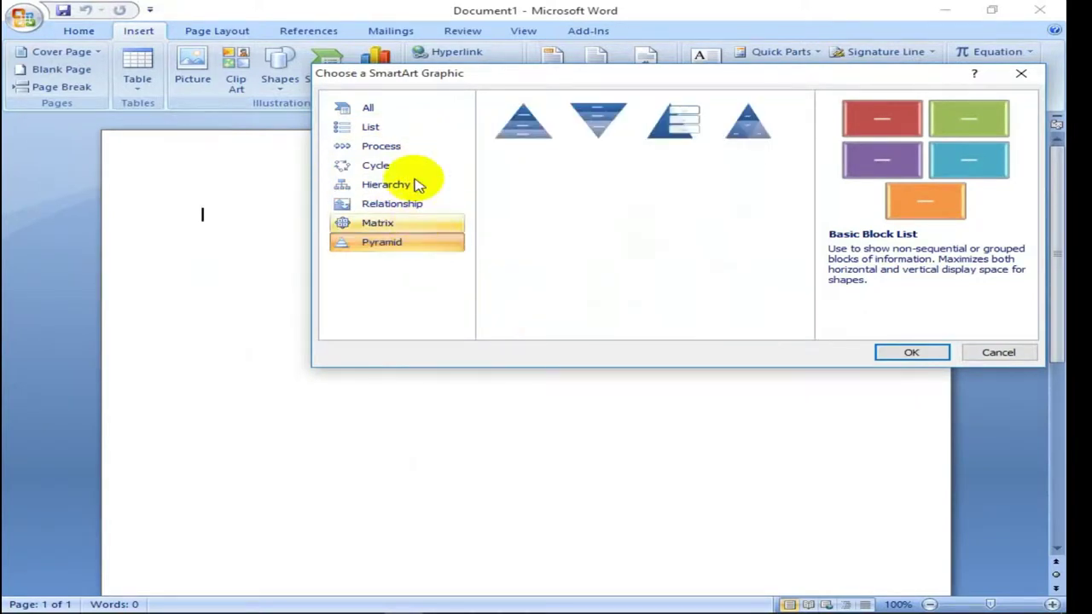
left_click(404, 134)
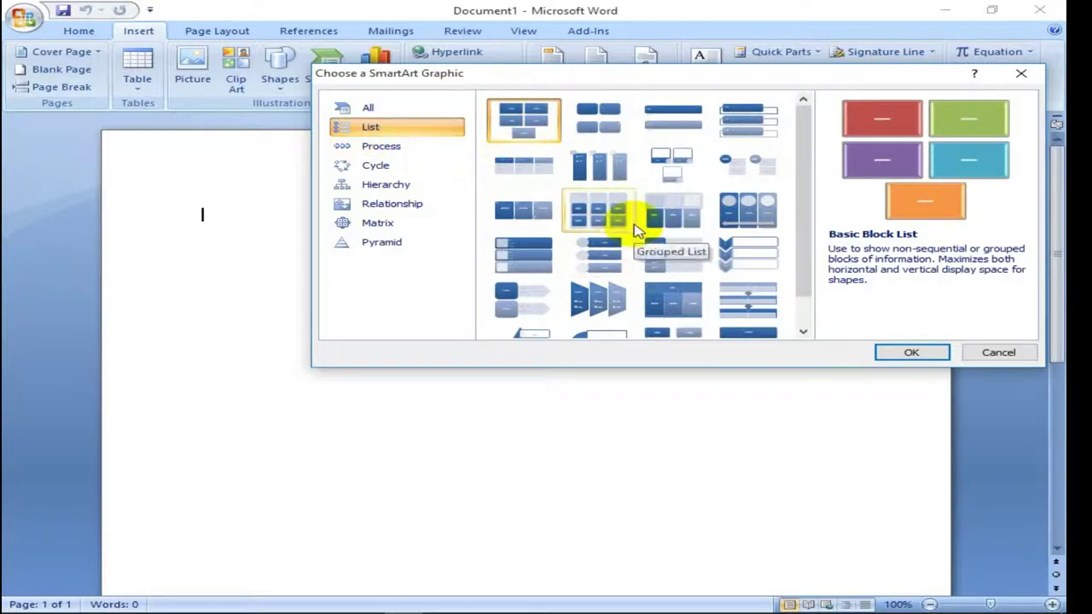
- Insert the Segmented Process layout from the List category
scroll(627, 244, "down", 1)
scroll(627, 243, "up", 1)
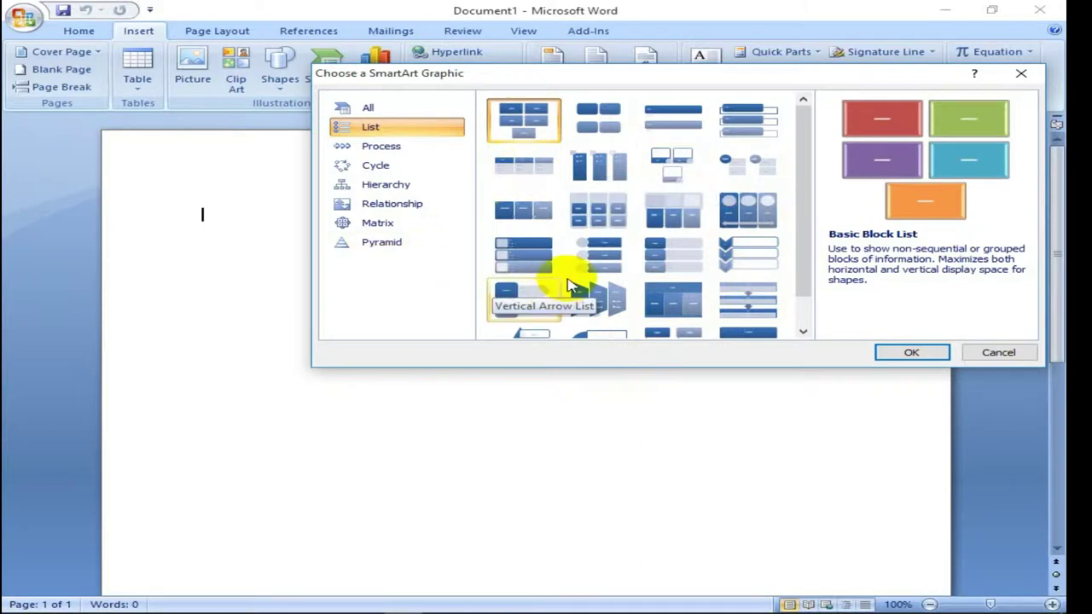
scroll(569, 273, "down", 1)
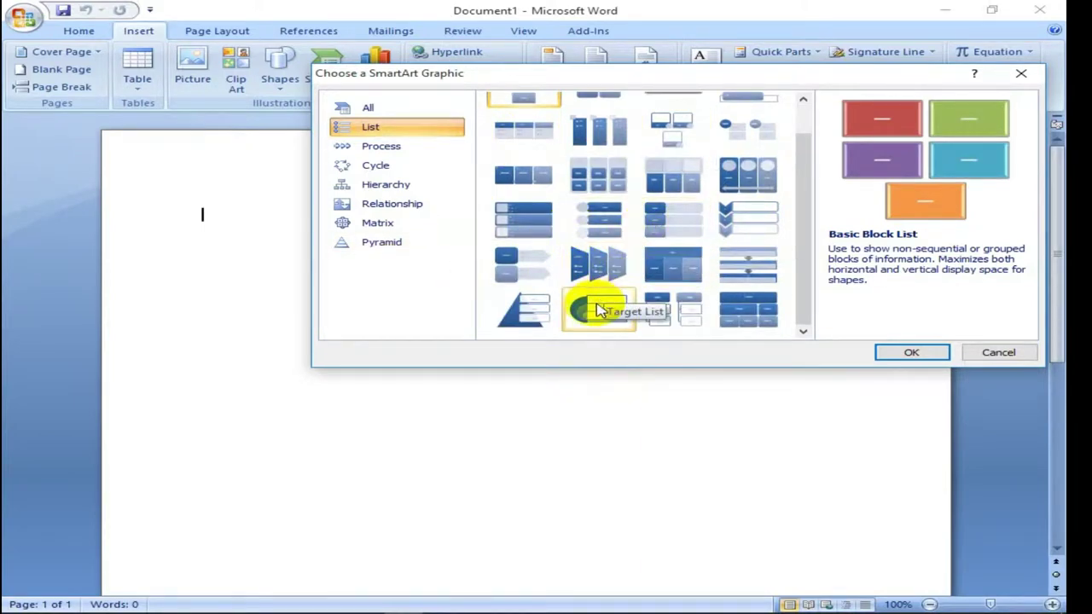
left_click(748, 262)
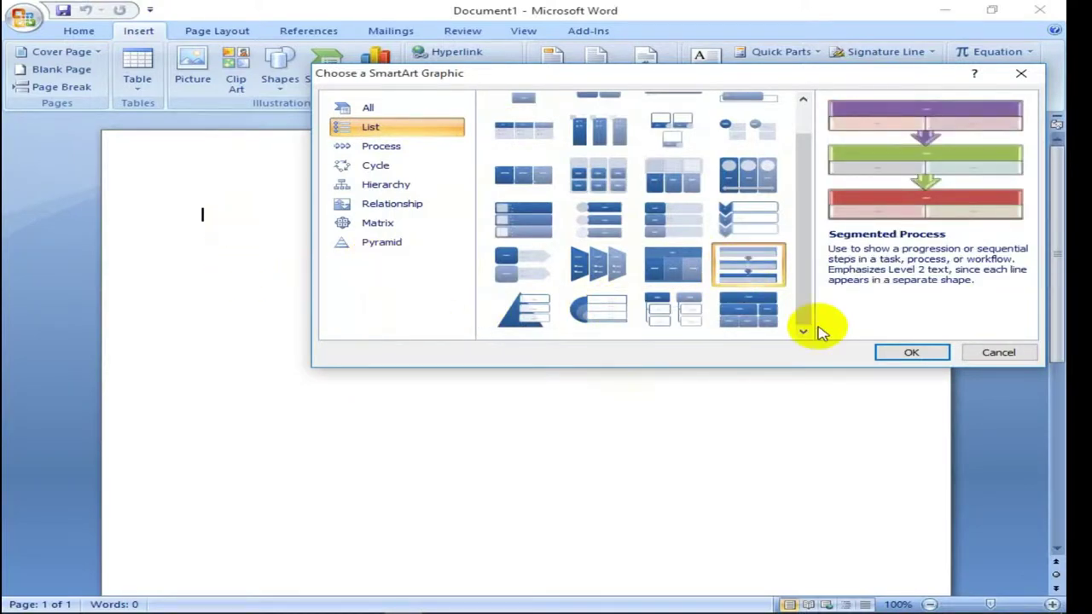
left_click(909, 351)
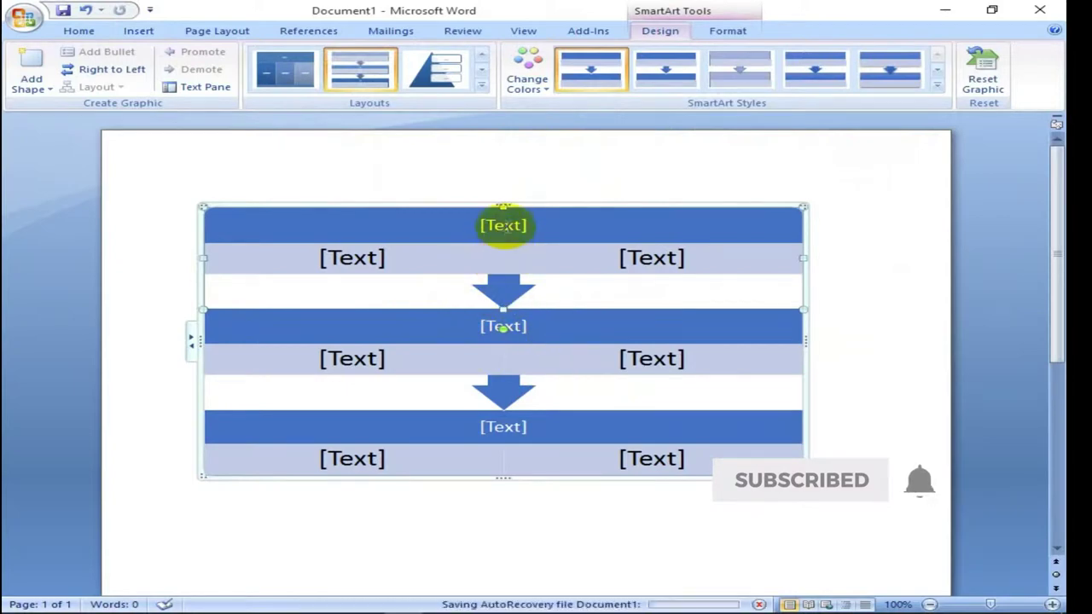
- Type Animal, Cow and Dog into the first stage's boxes and Food as the second heading
left_click(504, 225)
type("Animal")
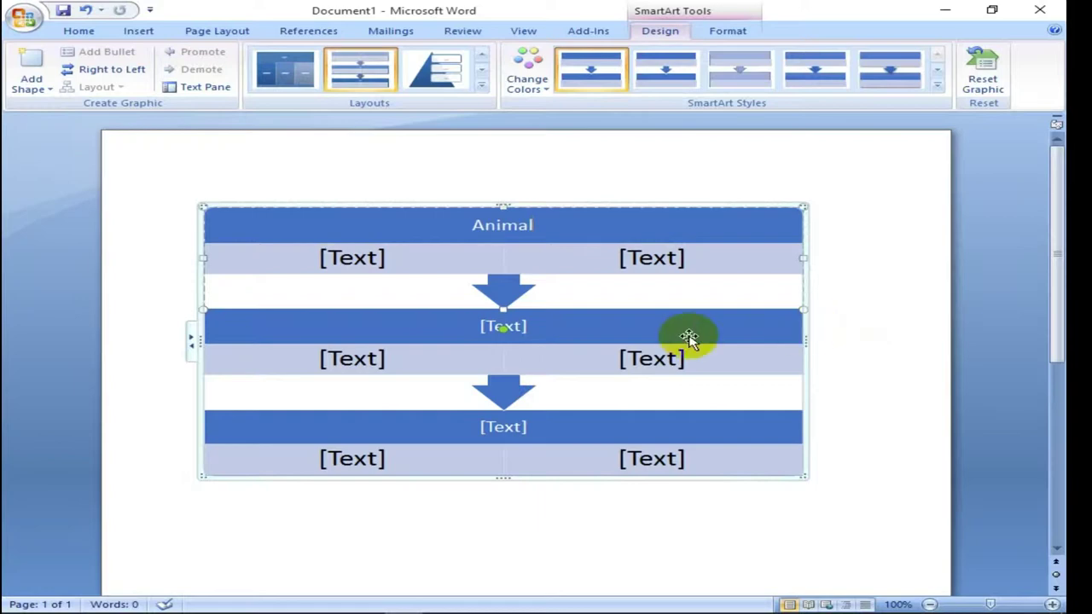
left_click(369, 260)
type("Cow")
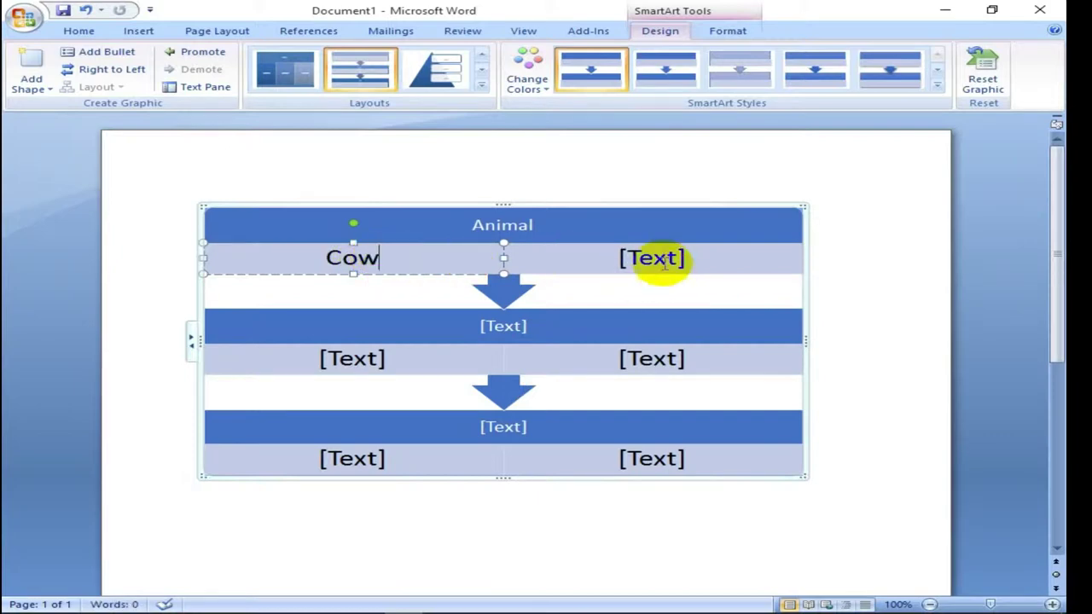
left_click(661, 260)
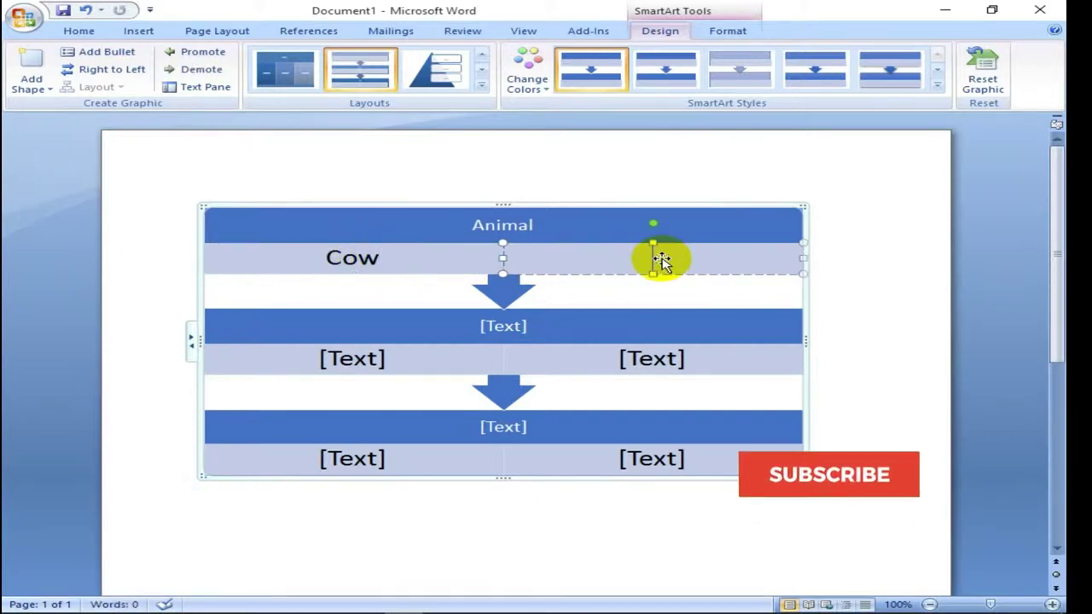
type("He")
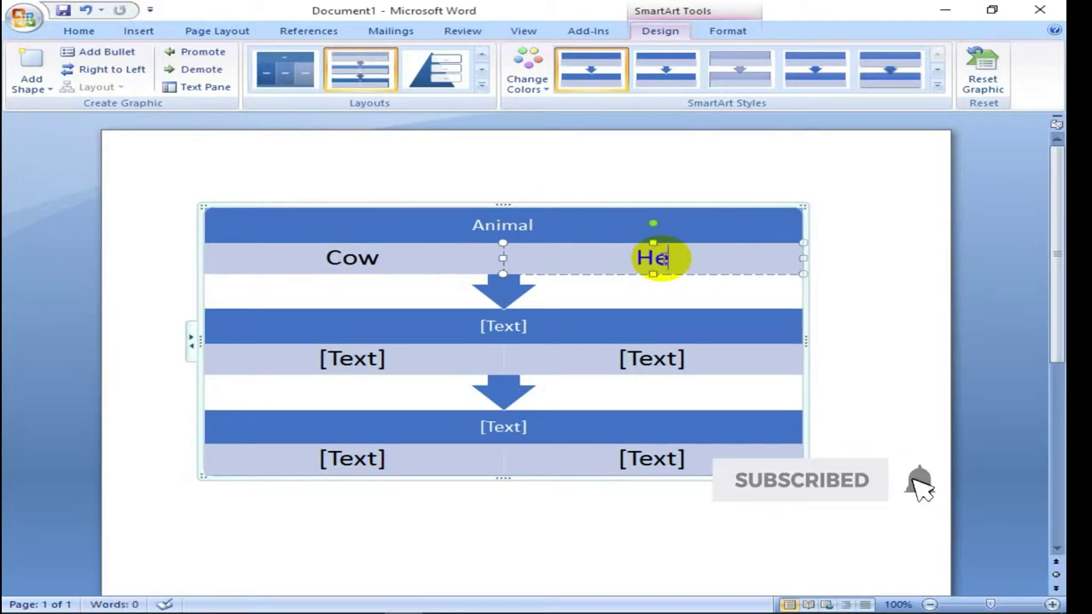
key("BackSpace")
key("BackSpace")
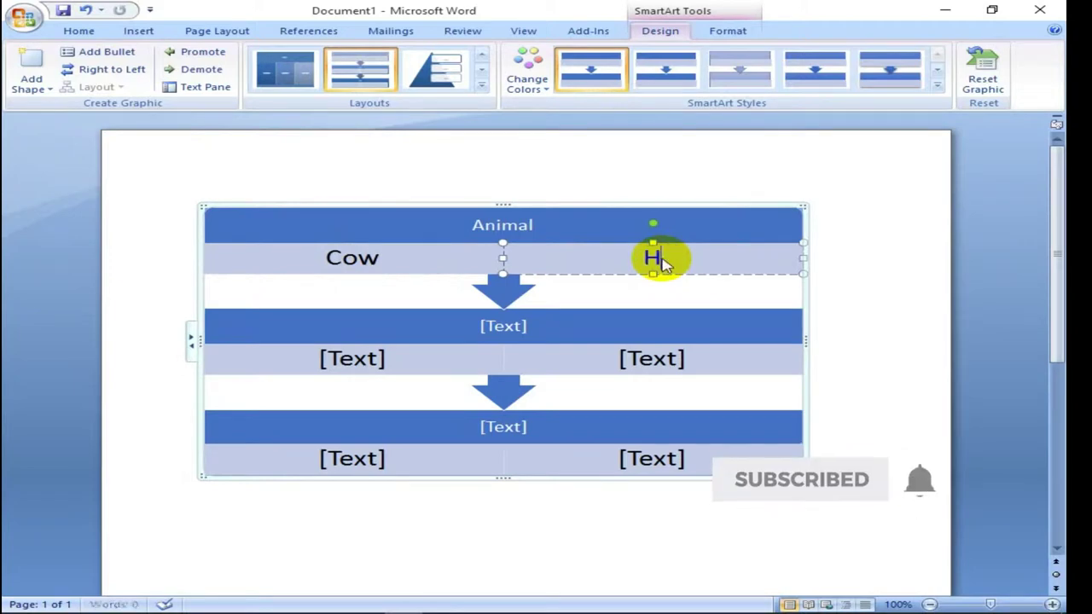
key("BackSpace")
type("Dog")
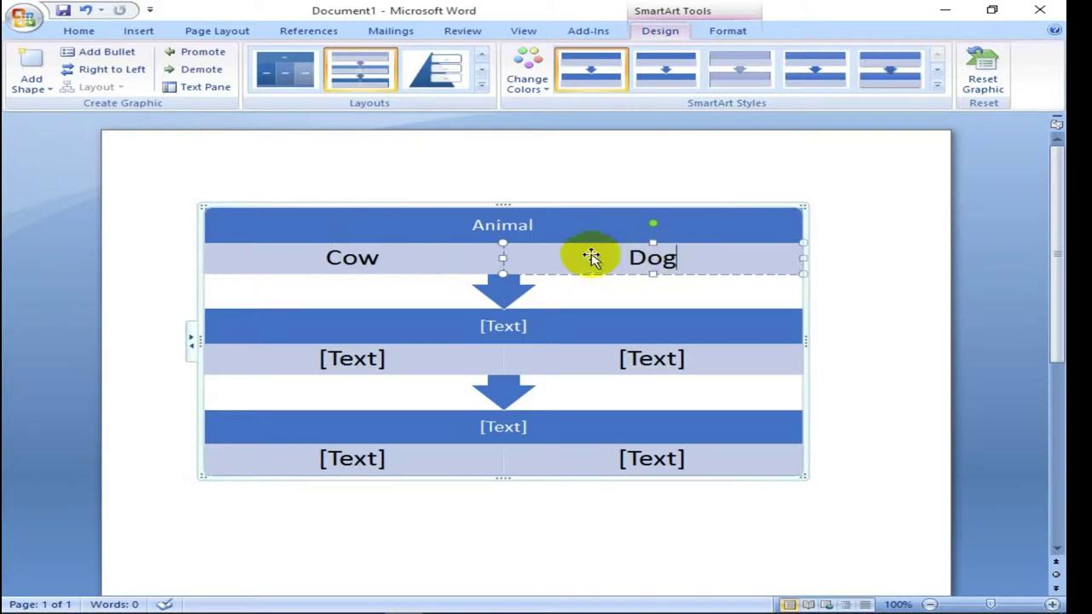
left_click(505, 330)
type("Food")
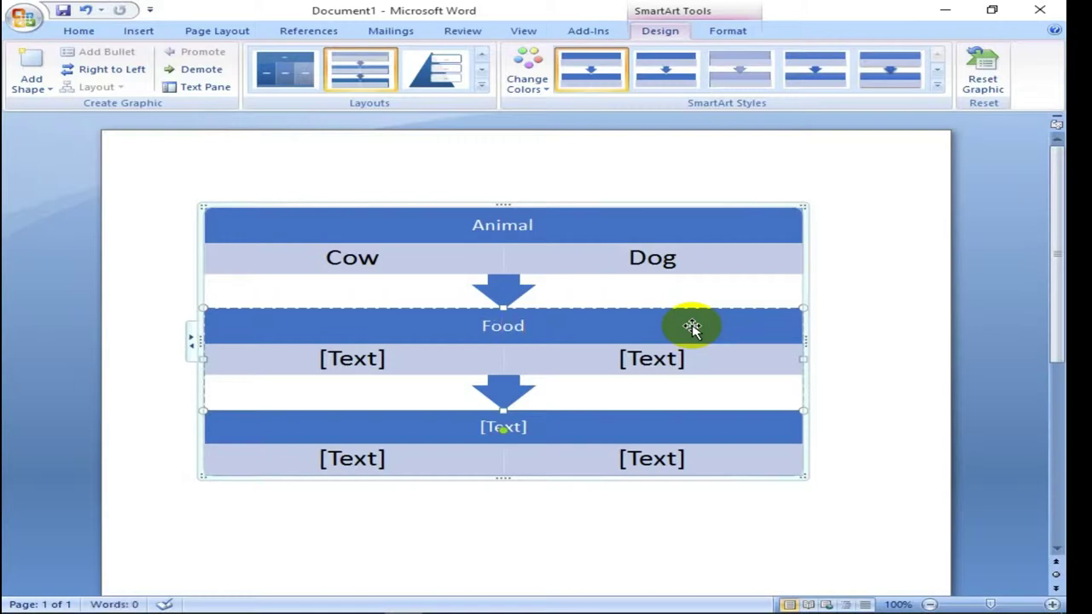
- Fill the Food stage's boxes with Banana and Rice
left_click(369, 357)
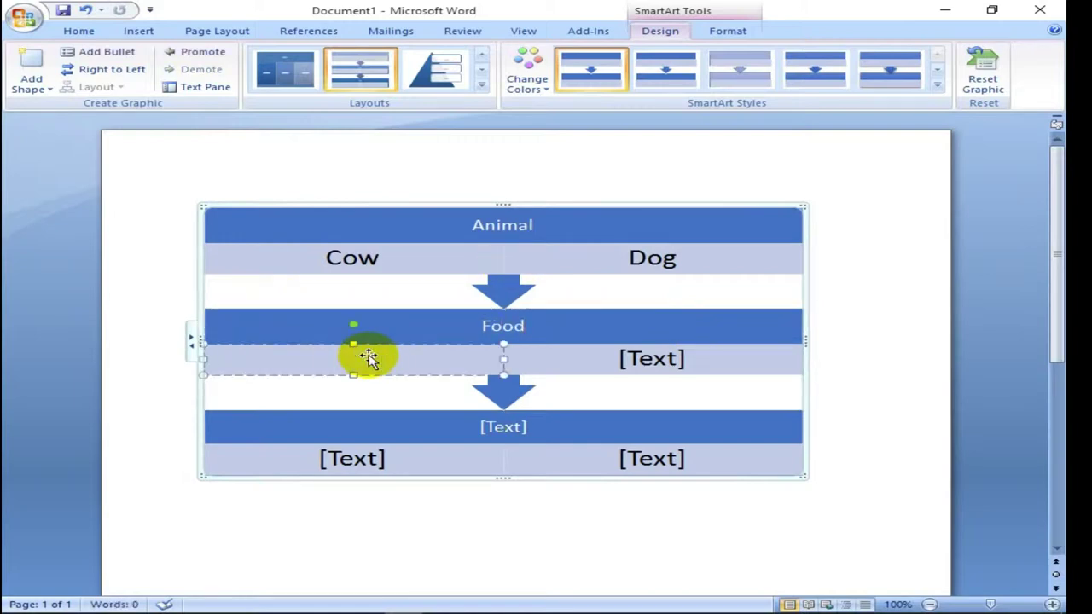
type("Banana")
left_click(658, 363)
type("Rice")
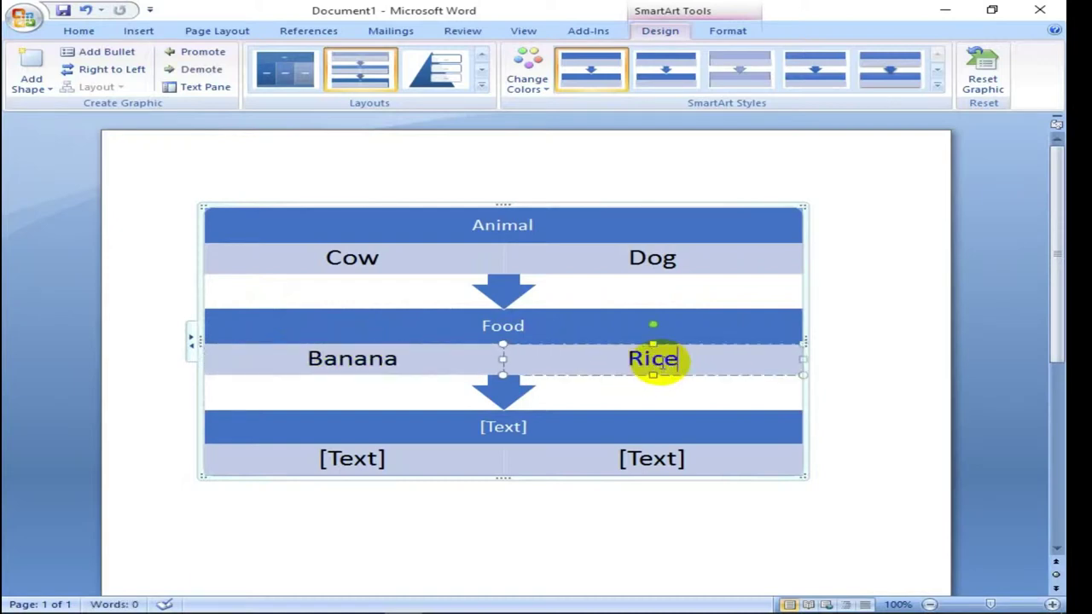
- Add the Game heading with Cricket and Football beneath it
left_click(506, 432)
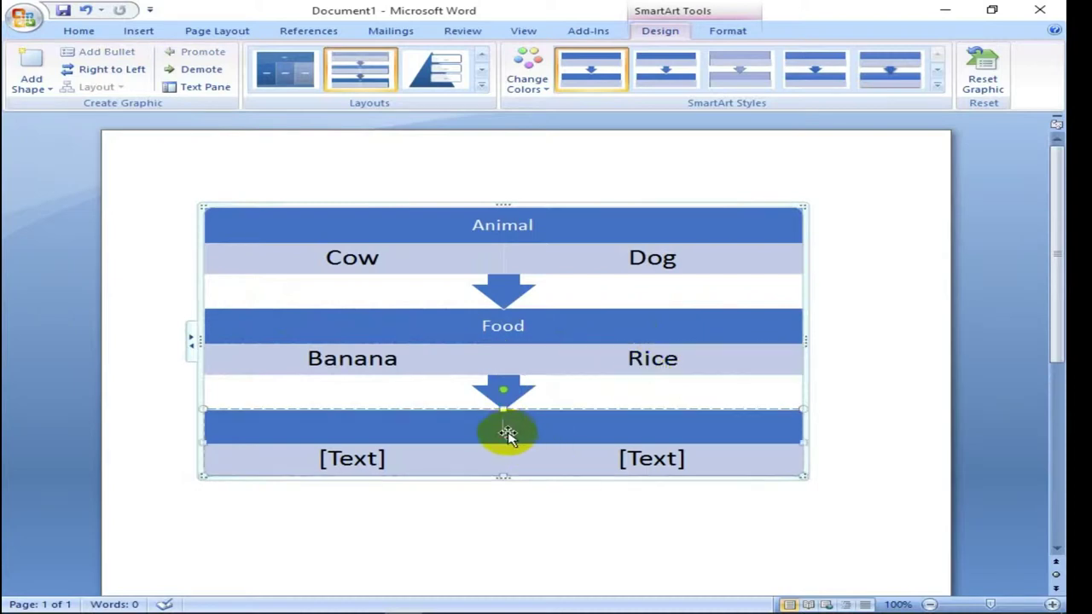
scroll(828, 300, "down", 2)
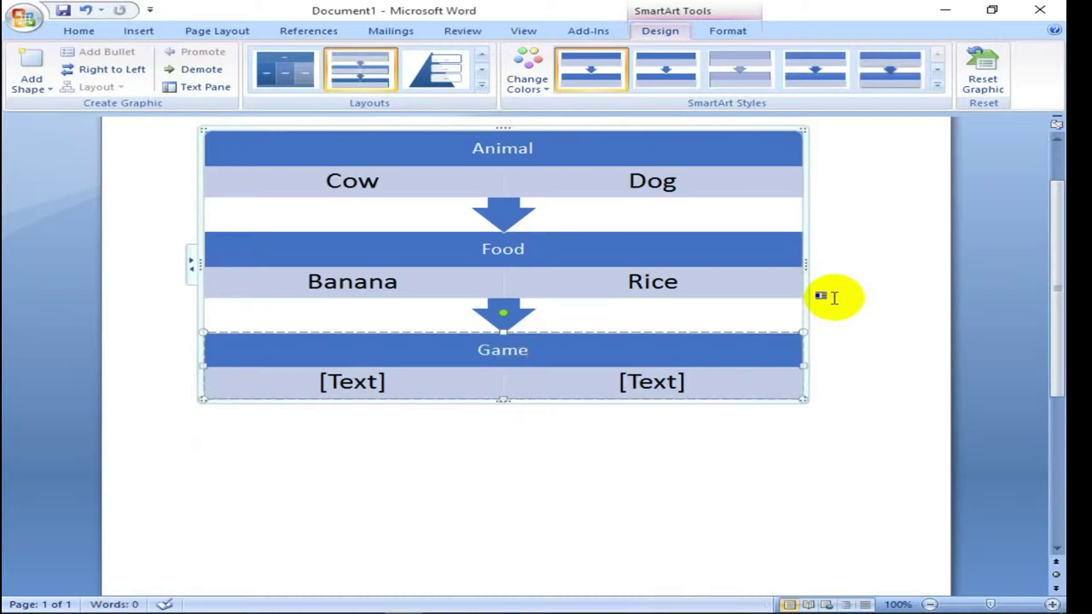
left_click(358, 384)
type("Crick")
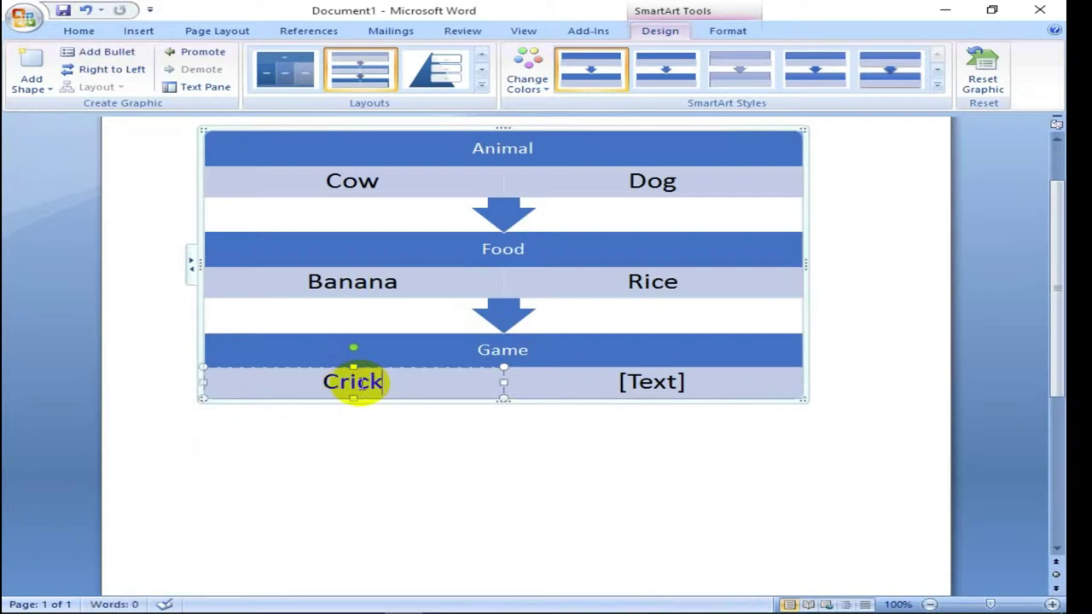
type("et")
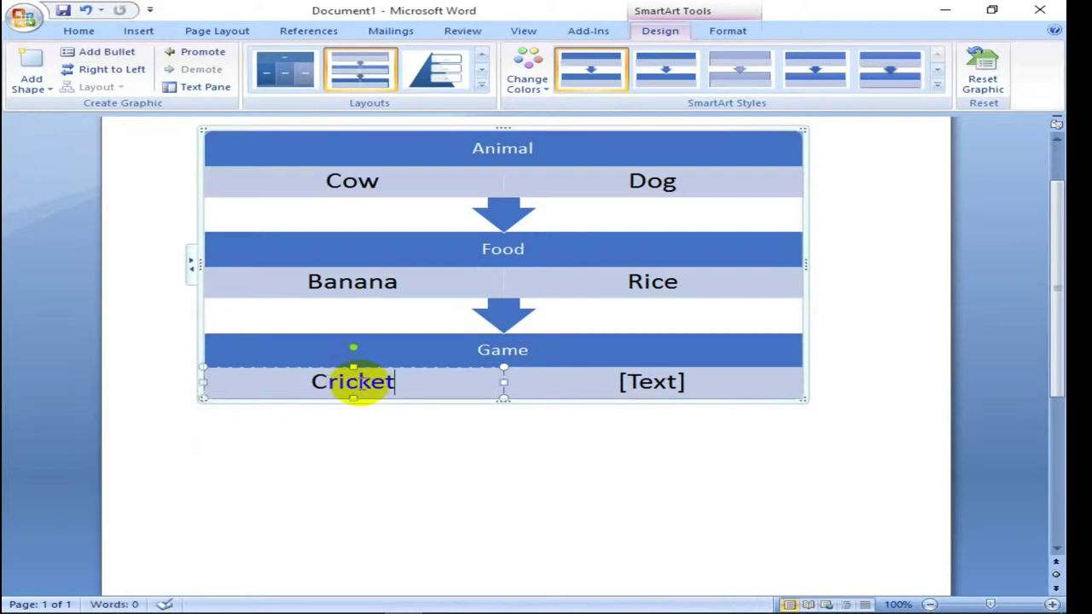
left_click(645, 388)
type("F")
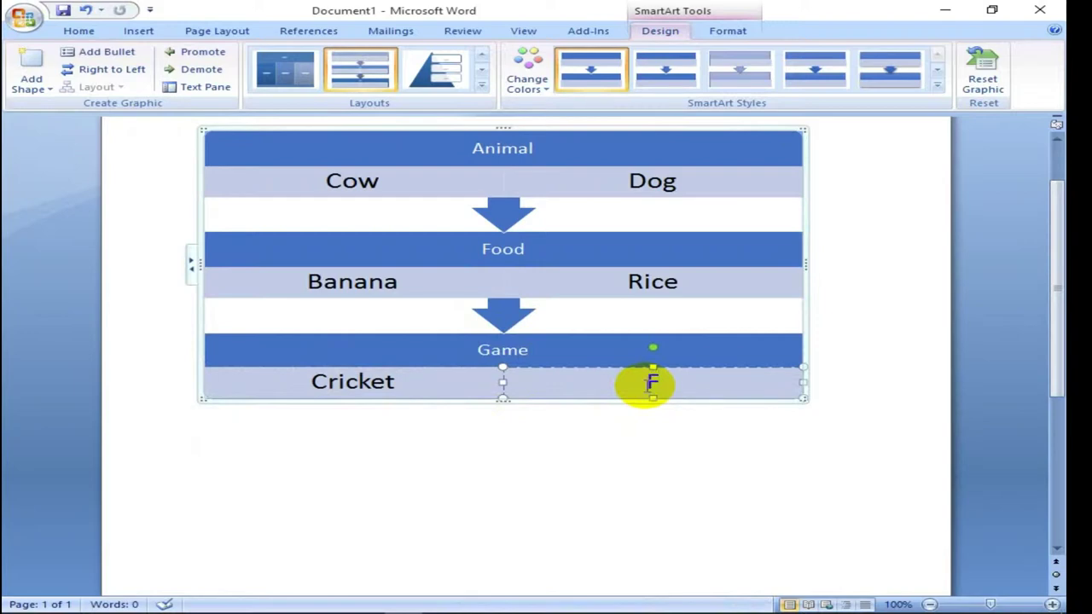
type("ootbal")
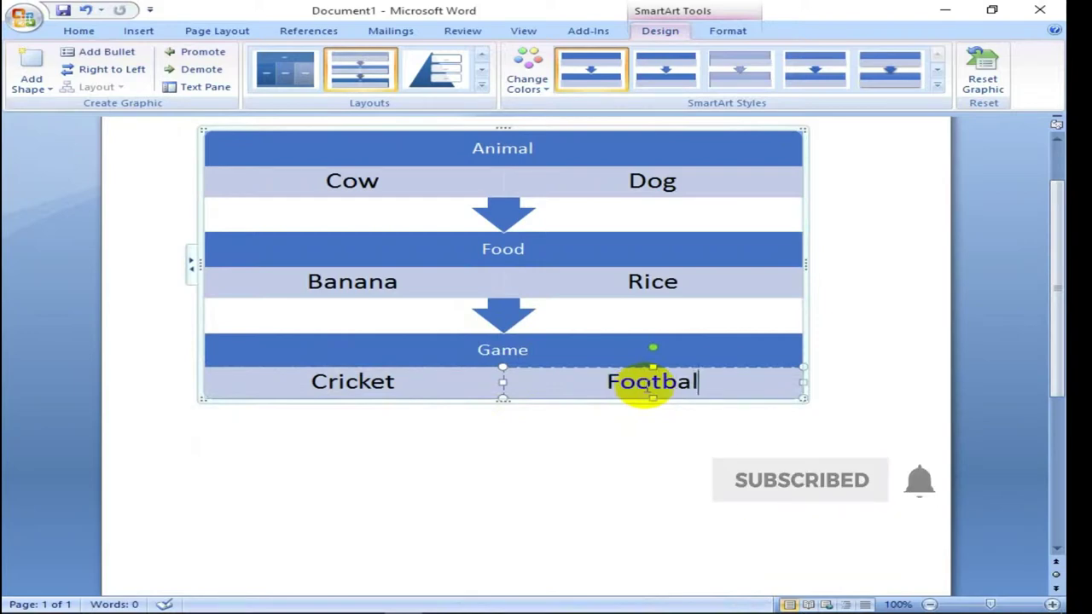
type("l")
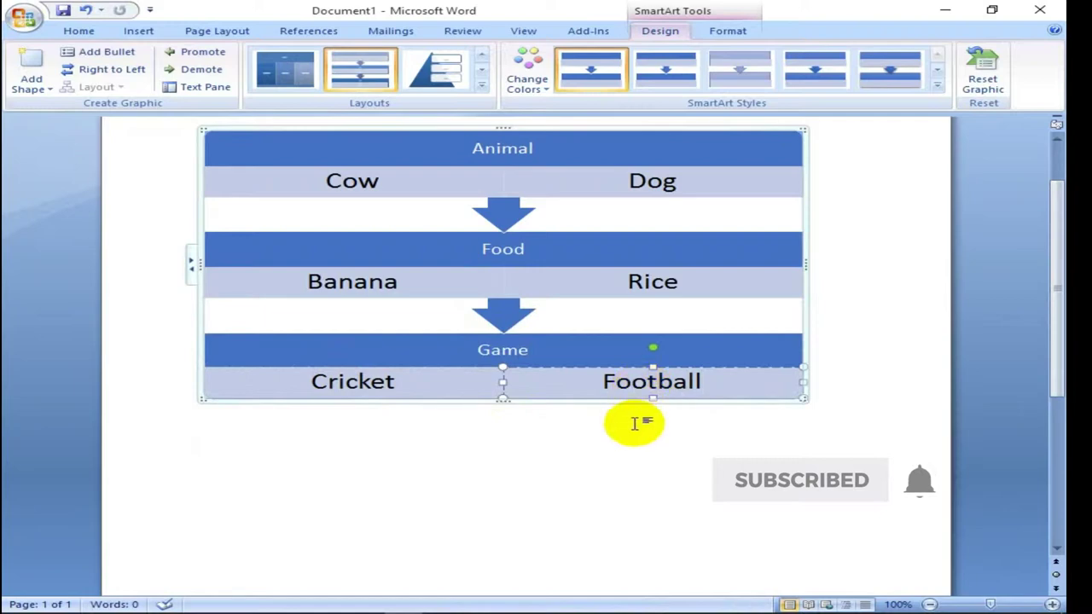
scroll(566, 453, "up", 2)
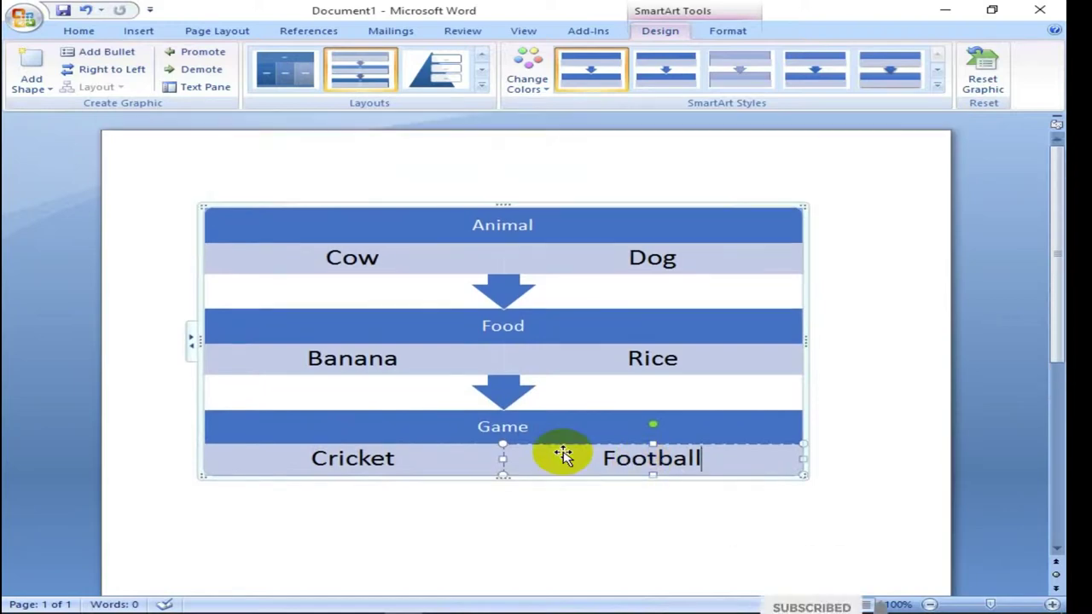
- Make the Animal header bold, orange and 18 pt
left_click(568, 211)
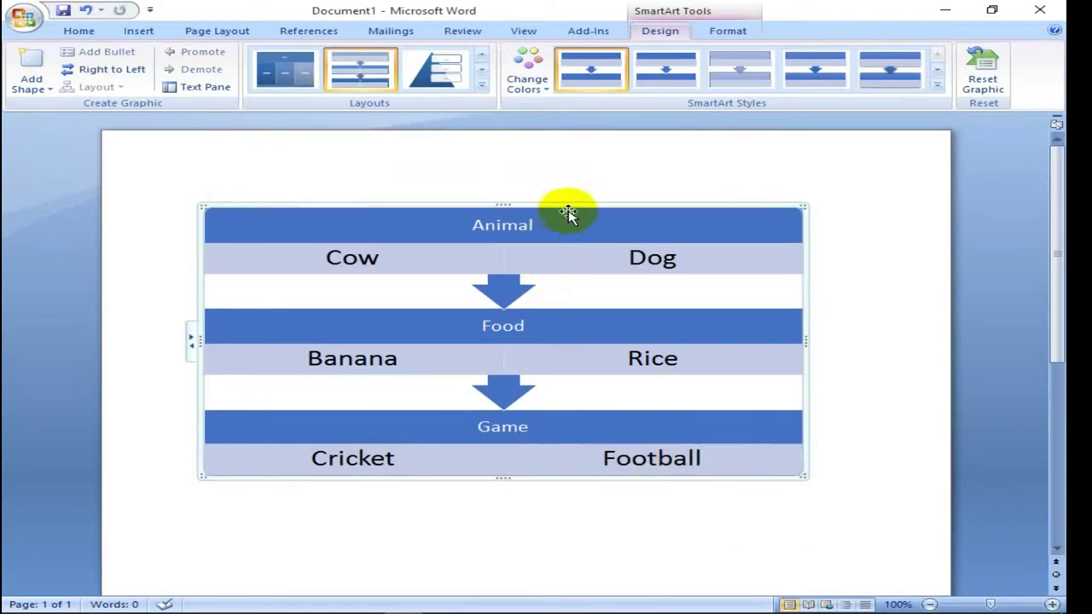
left_click(519, 225)
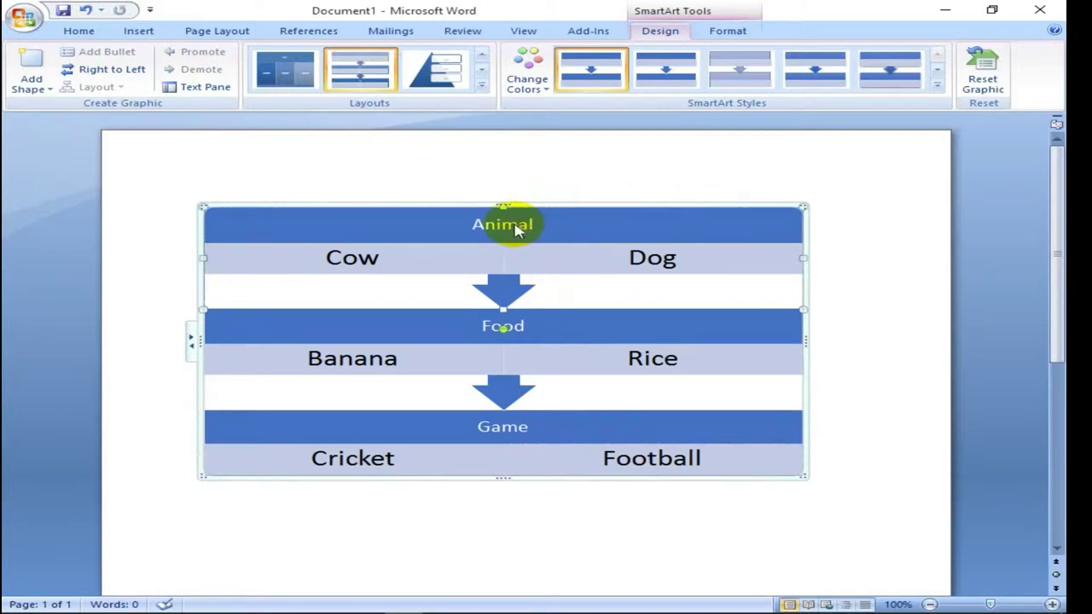
left_click(516, 229)
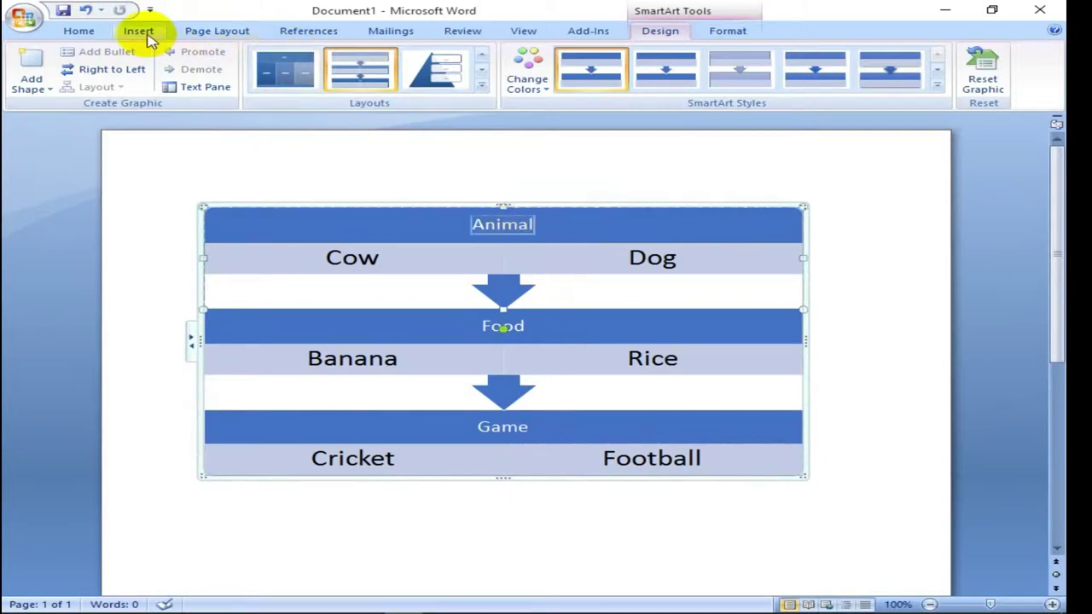
left_click(80, 31)
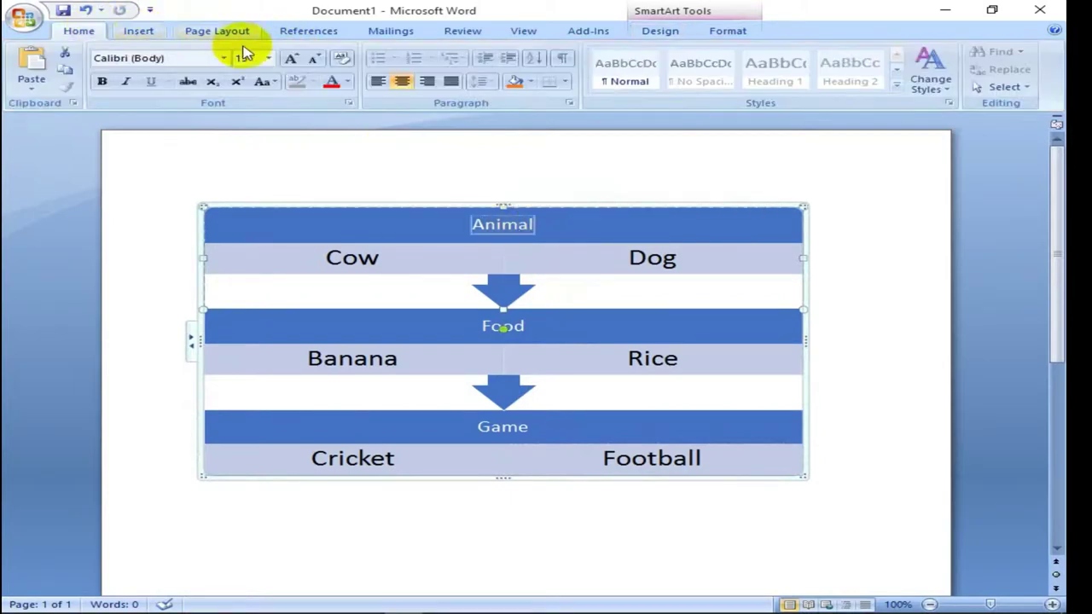
left_click(292, 60)
left_click(347, 83)
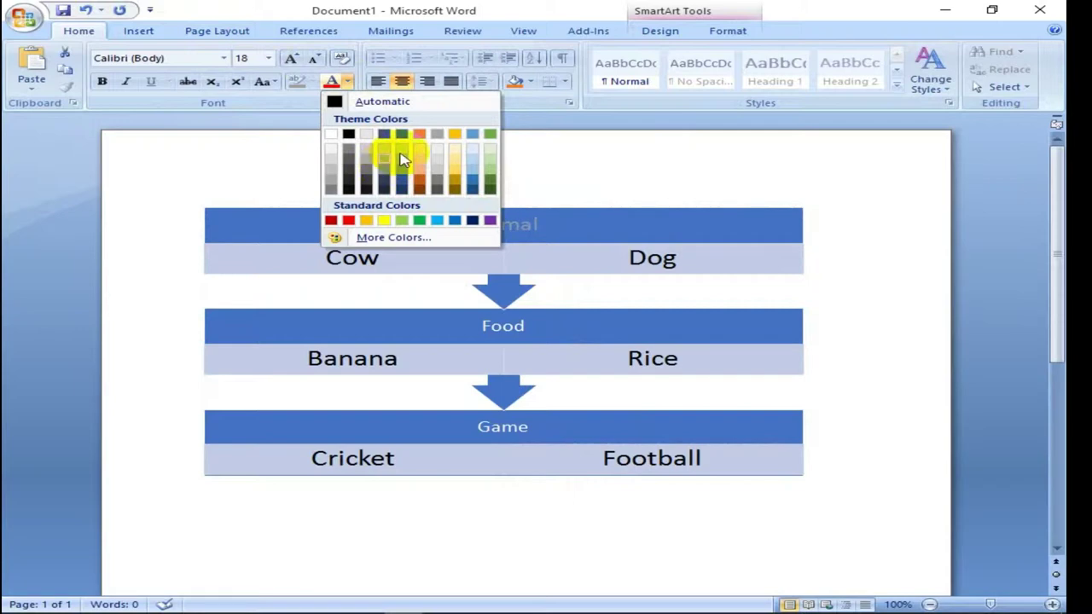
left_click(421, 135)
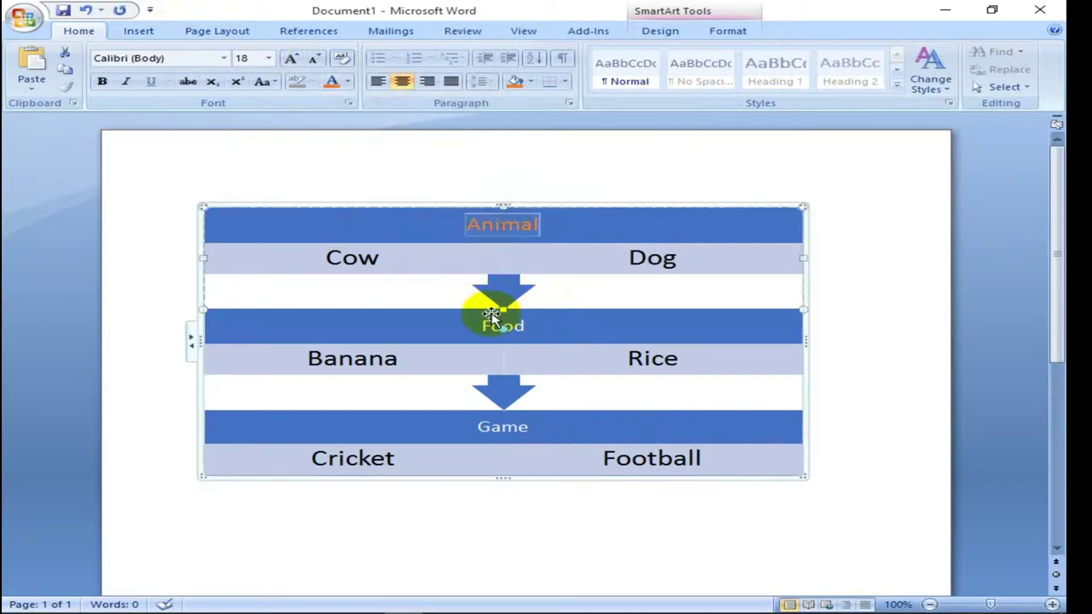
left_click(102, 81)
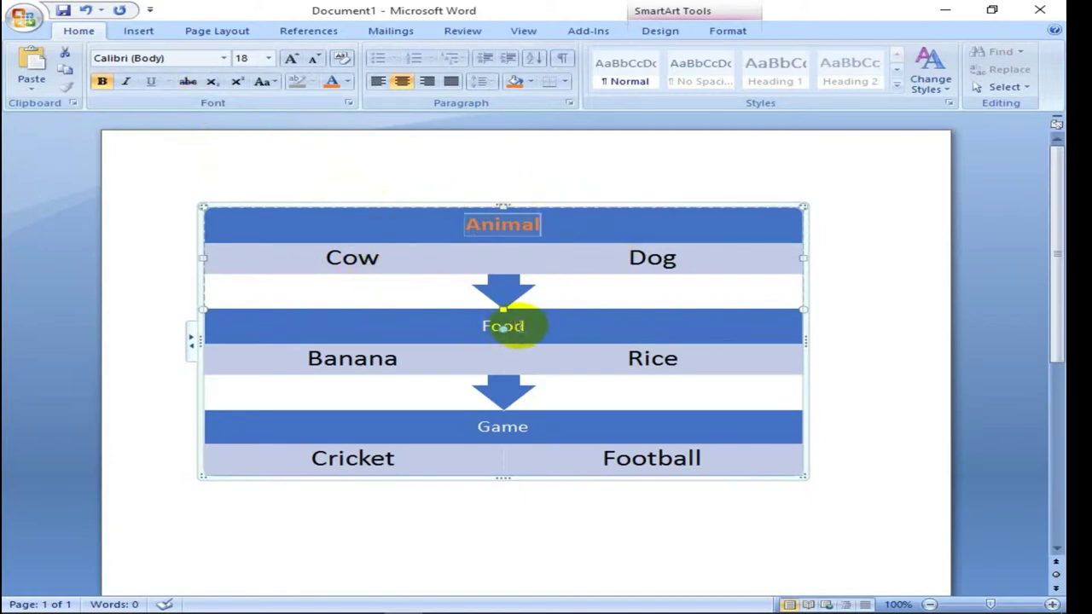
- Apply the same bold, orange, 18 pt formatting to the Food header
left_click(513, 331)
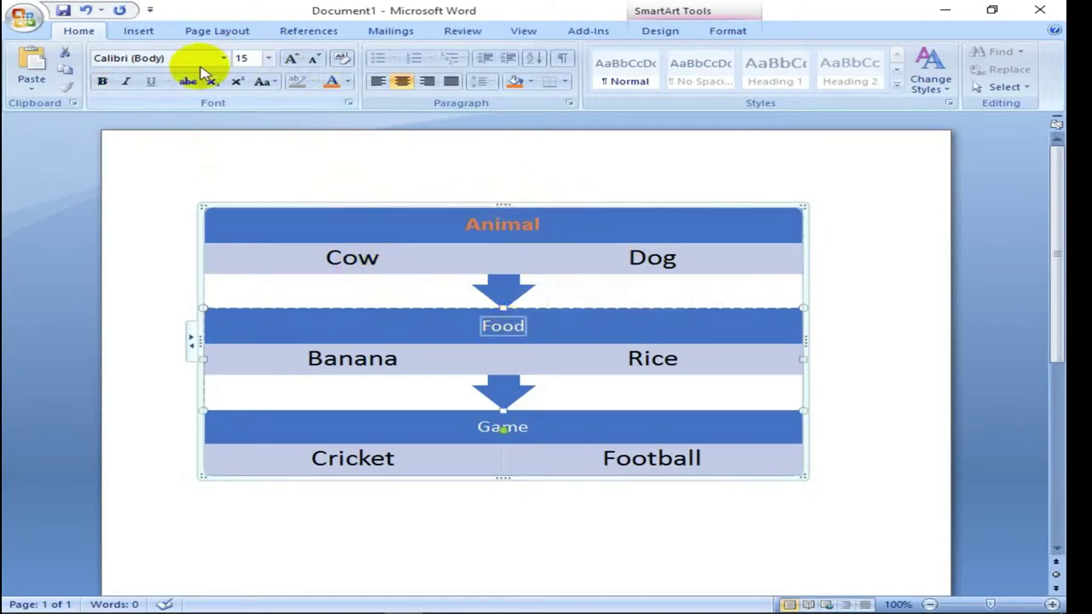
left_click(105, 81)
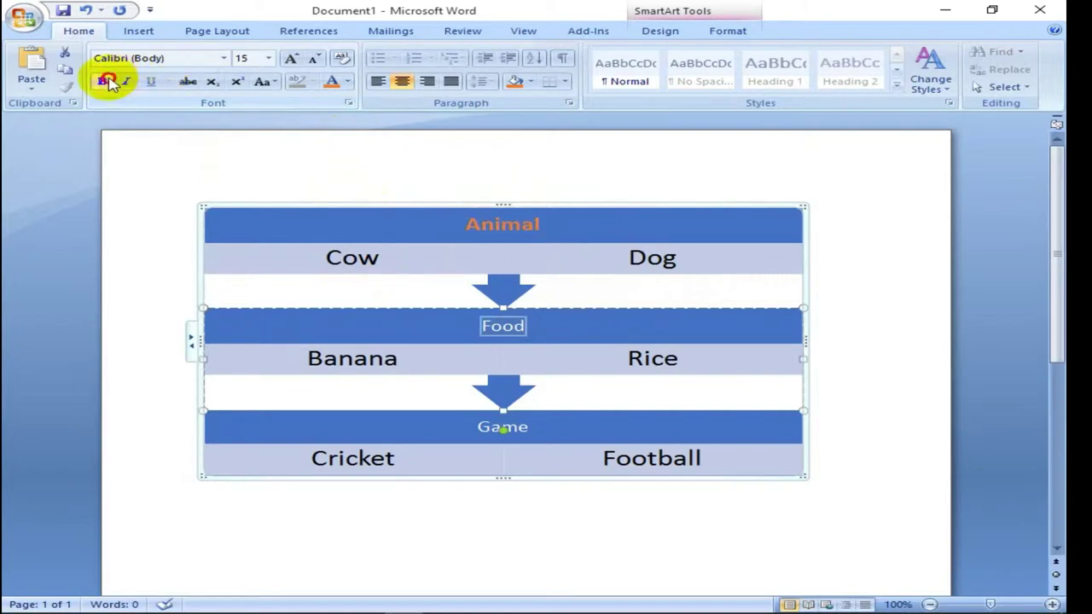
left_click(293, 58)
left_click(335, 82)
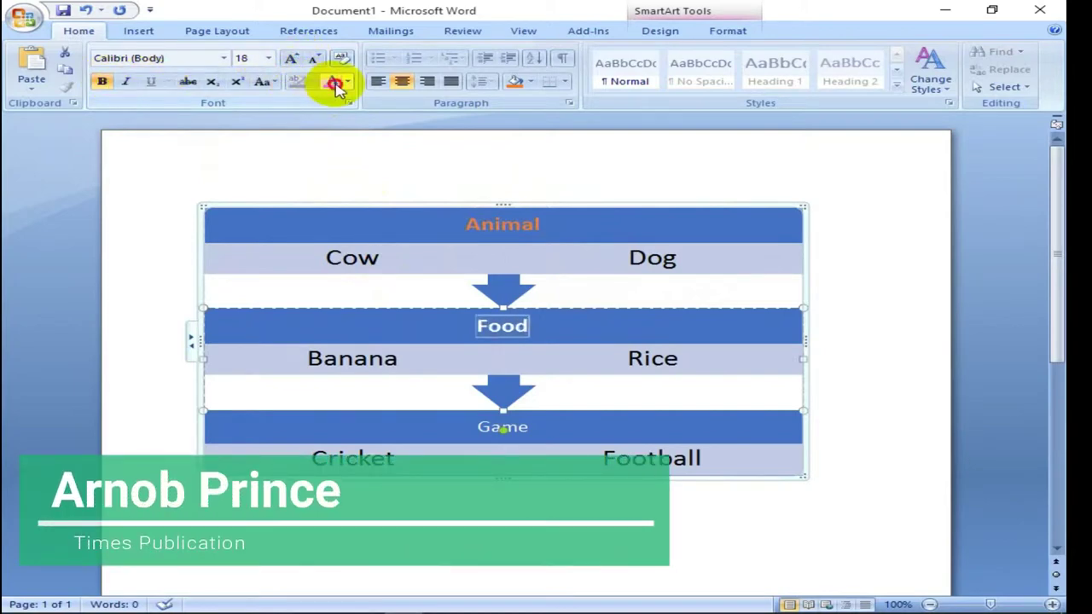
- Format the Game header bold, orange and 18 pt as well
left_click(509, 429)
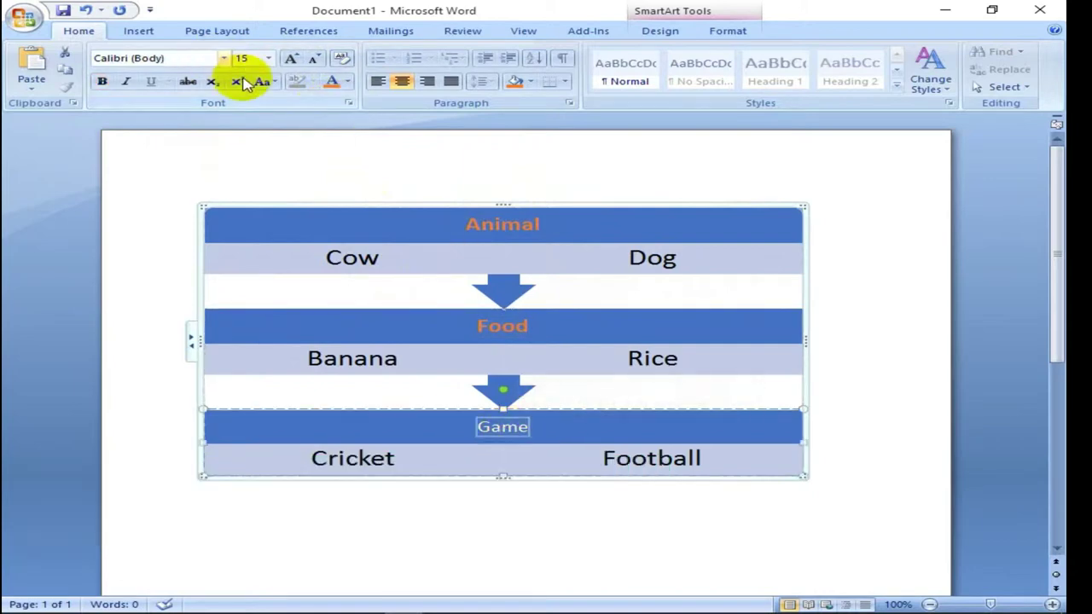
left_click(333, 82)
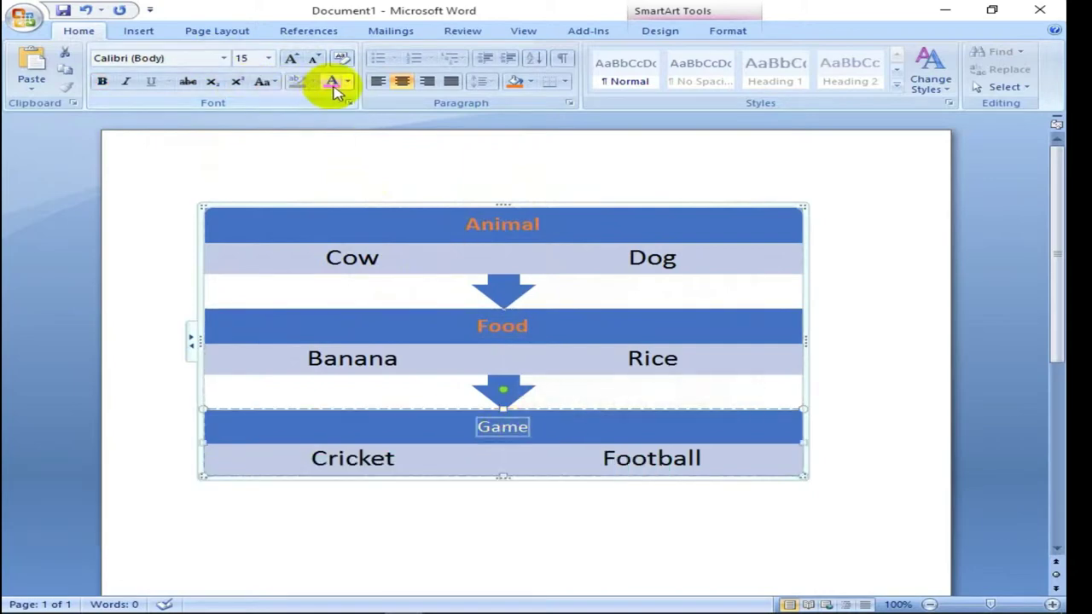
left_click(102, 81)
left_click(291, 60)
left_click(291, 60)
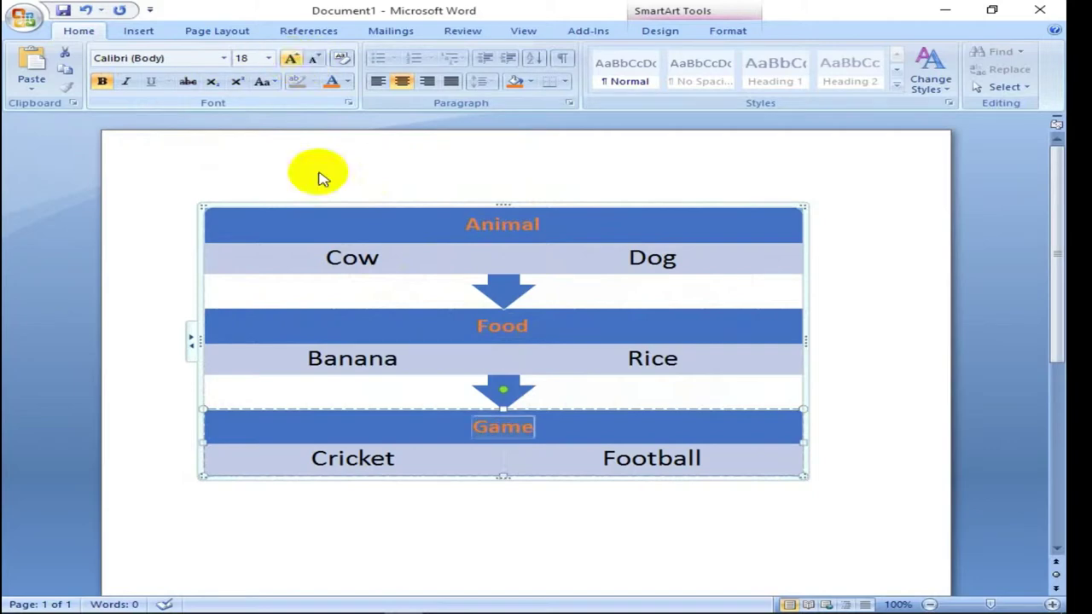
- Insert the Funnel layout from the Process category below the first diagram
scroll(539, 347, "down", 5)
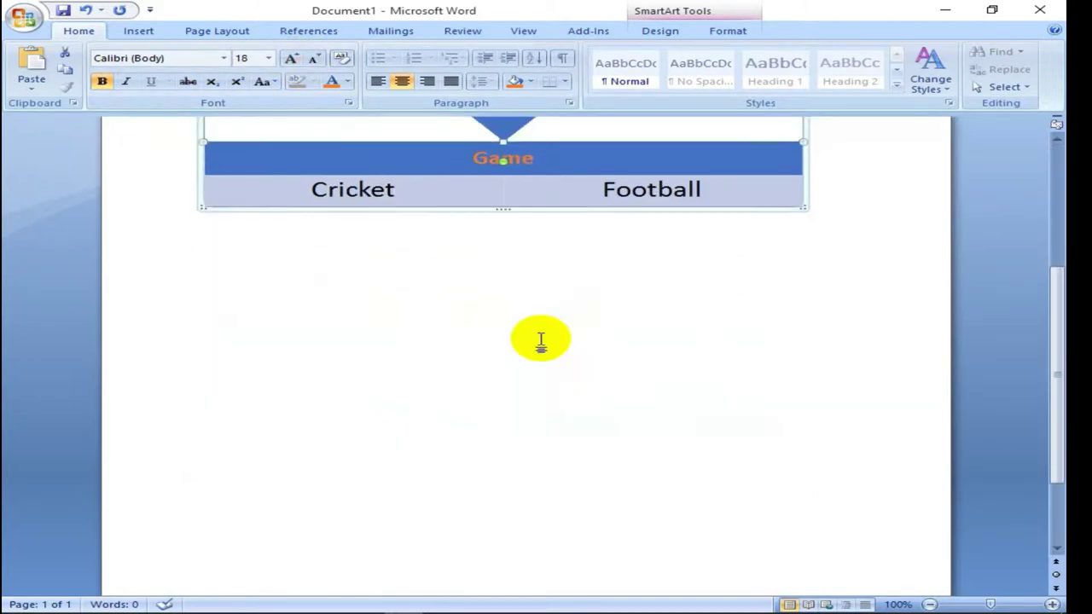
left_click(147, 32)
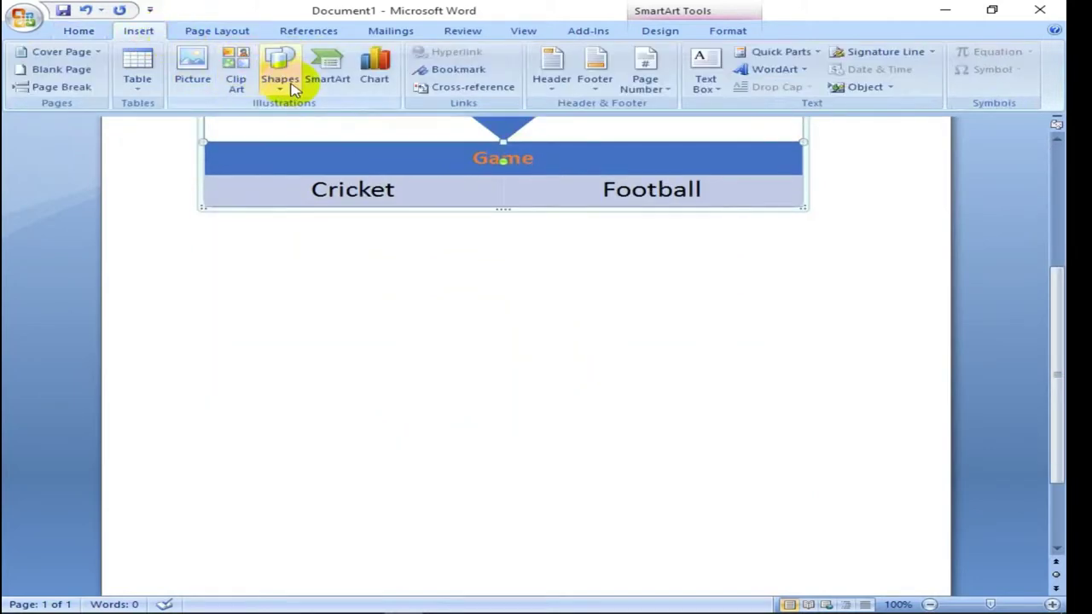
left_click(337, 89)
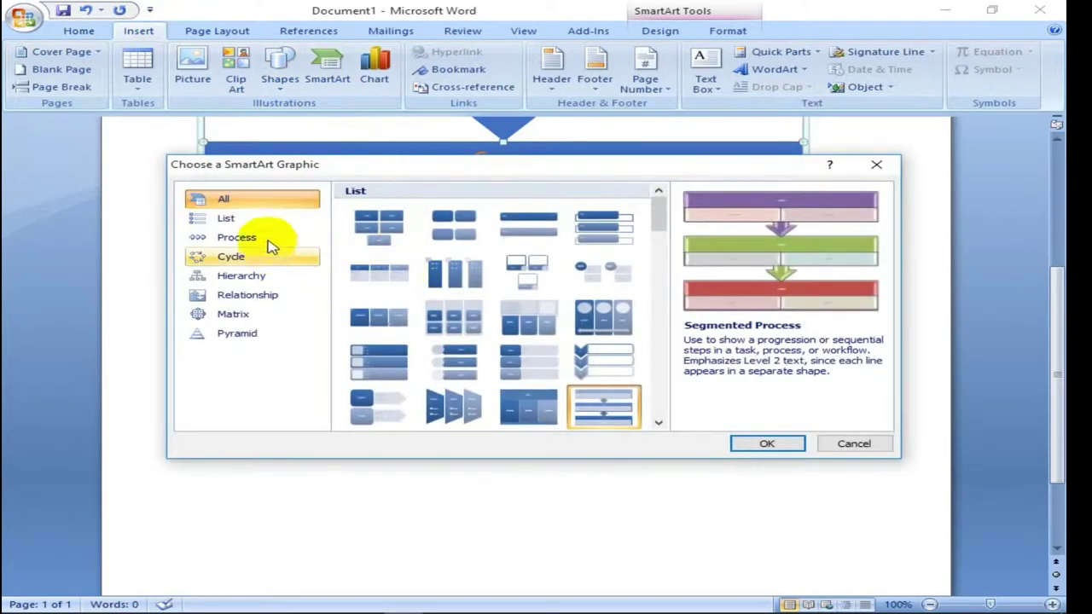
left_click(273, 237)
scroll(461, 357, "down", 3)
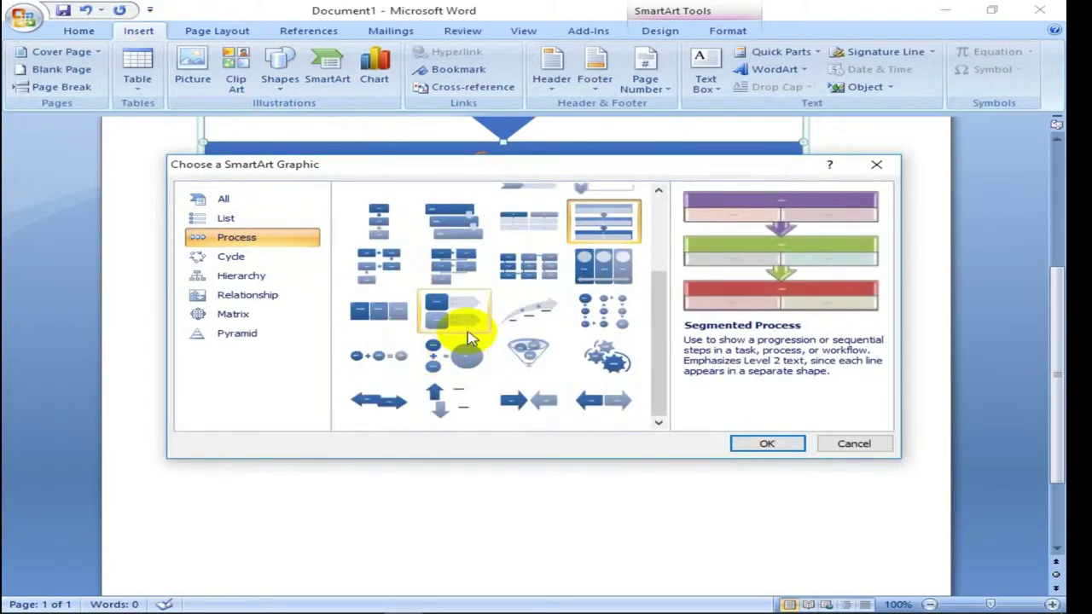
scroll(465, 333, "up", 3)
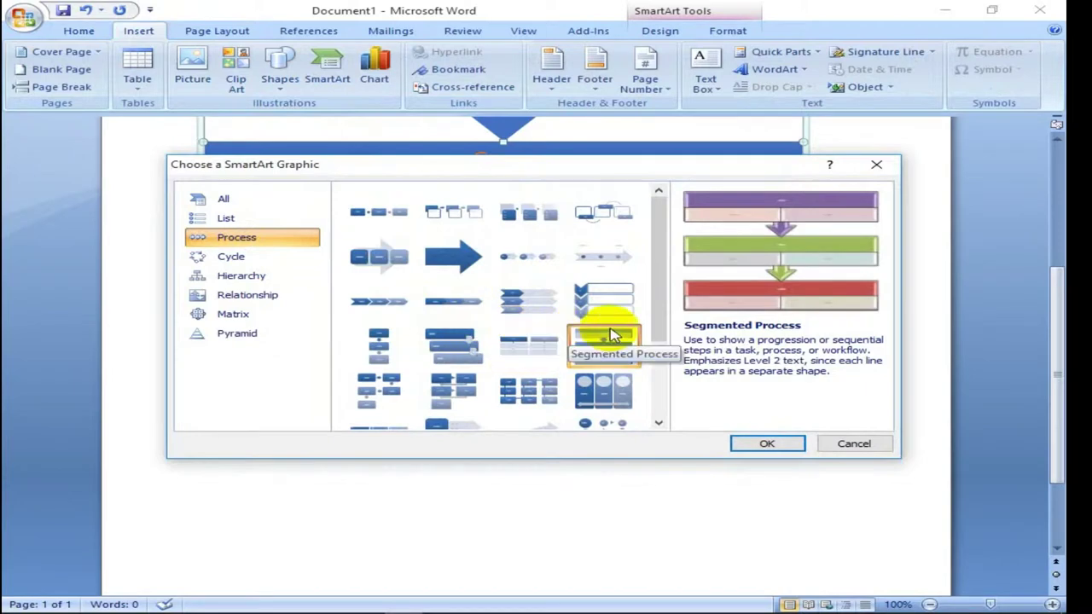
scroll(616, 328, "down", 3)
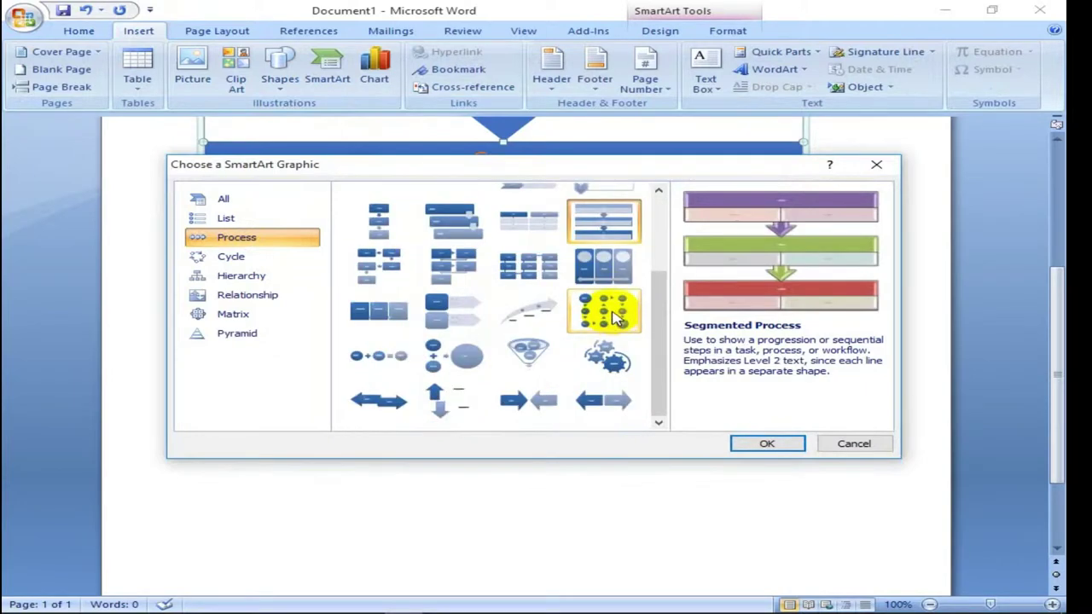
left_click(540, 363)
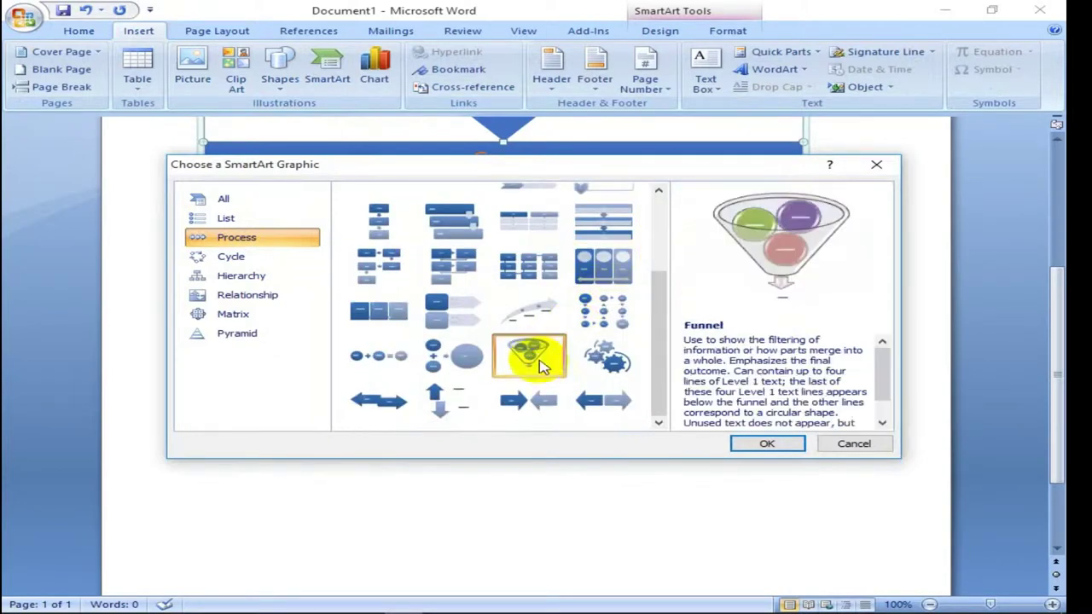
left_click(769, 443)
scroll(526, 418, "down", 1)
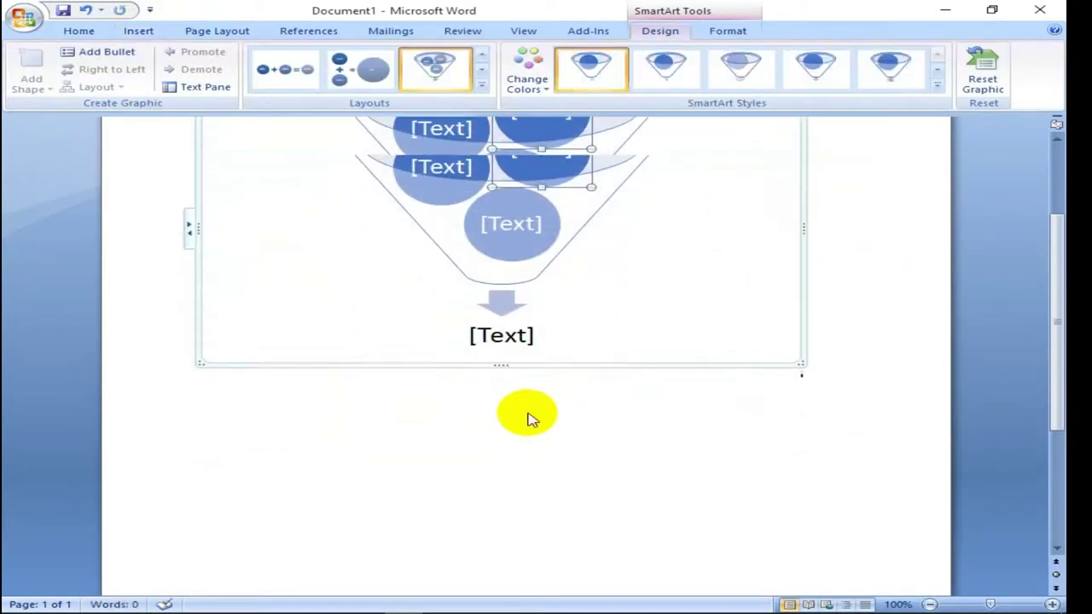
- Enter 30 and 40 in the funnel's circles and 70 as the result below
left_click(446, 276)
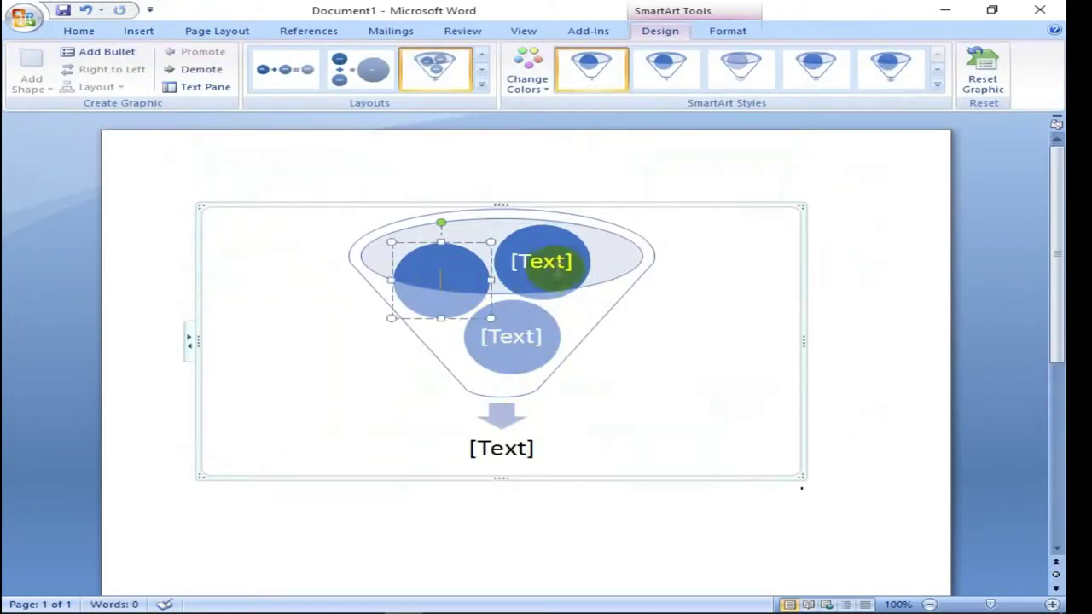
left_click(549, 261)
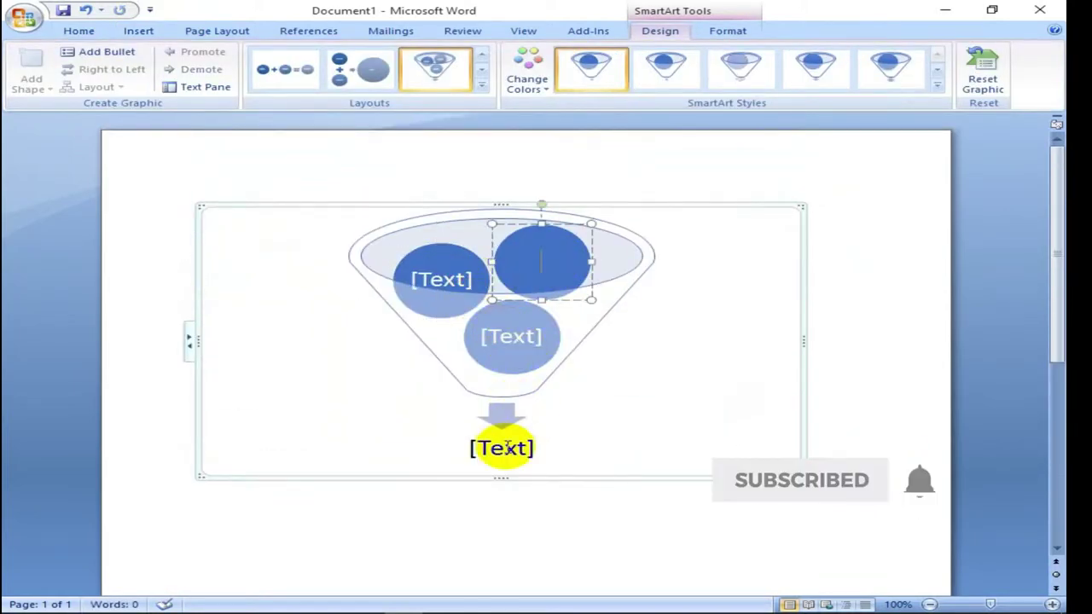
left_click(443, 278)
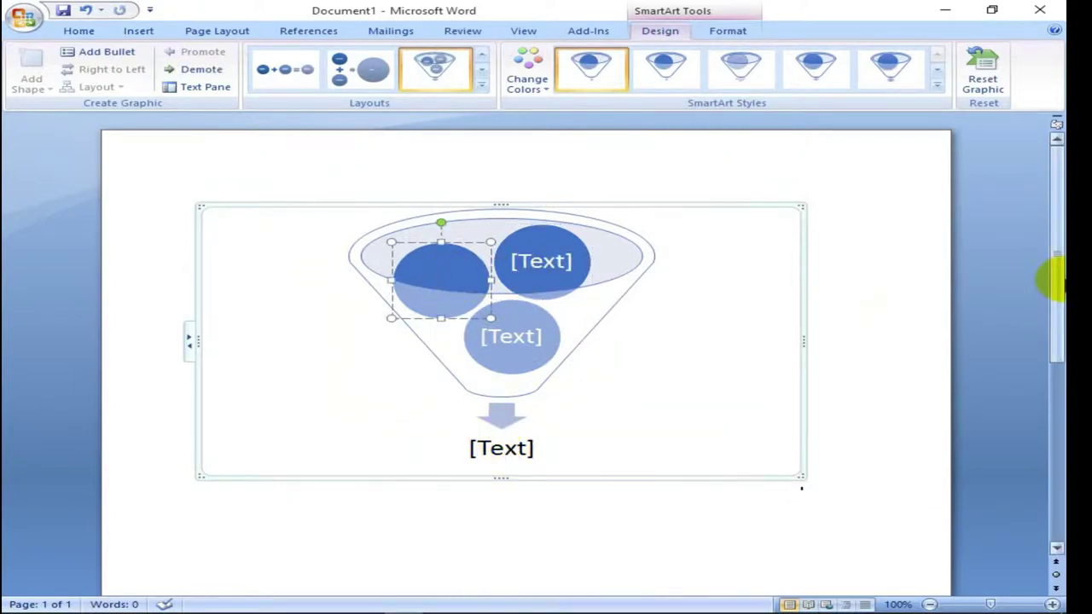
type("30")
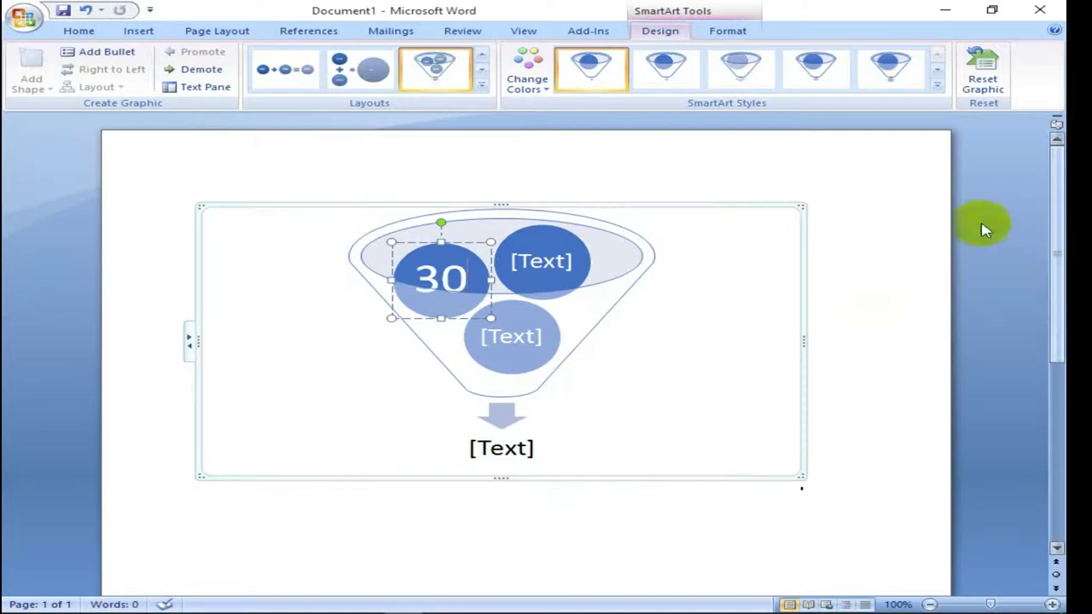
left_click(541, 261)
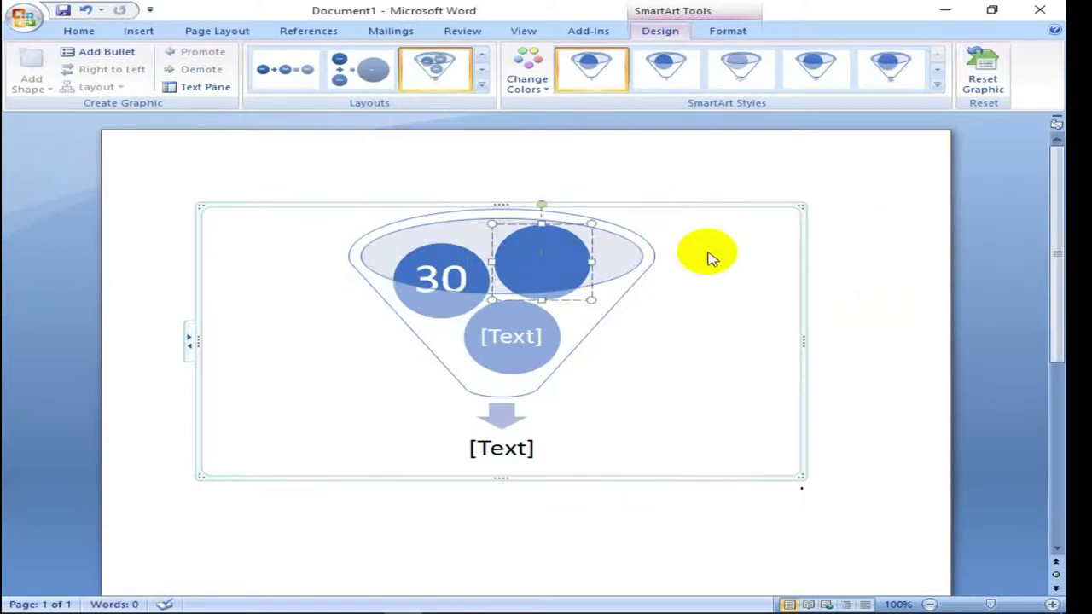
type("40")
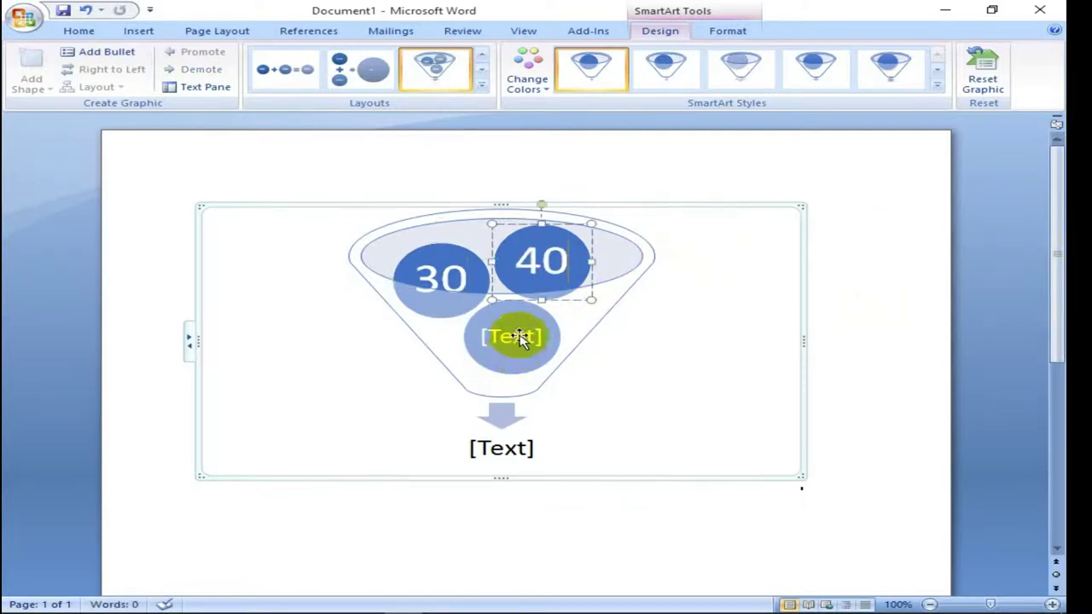
left_click(520, 335)
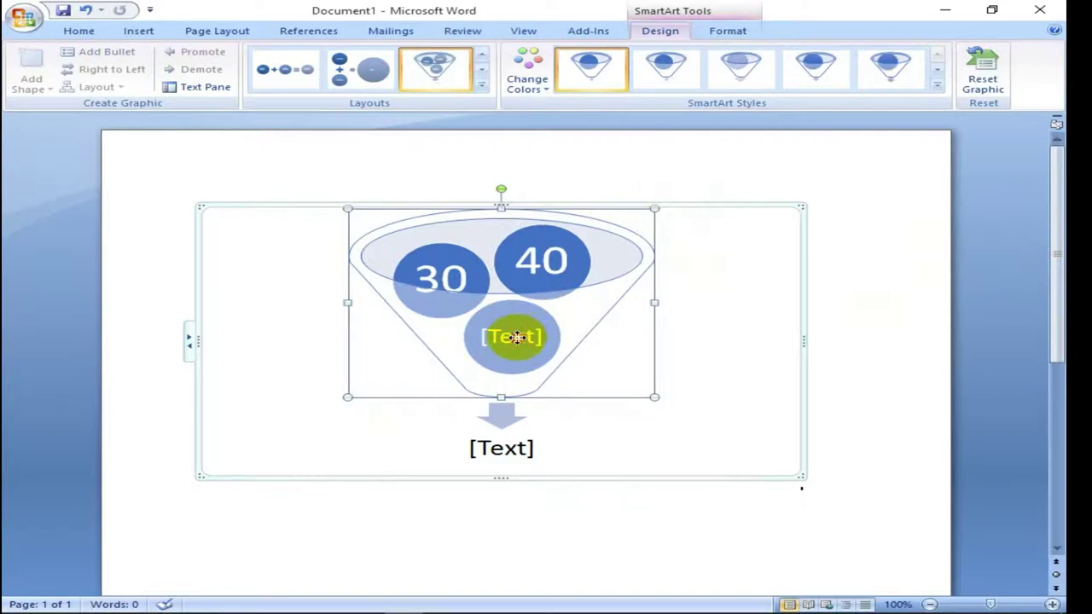
left_click(503, 447)
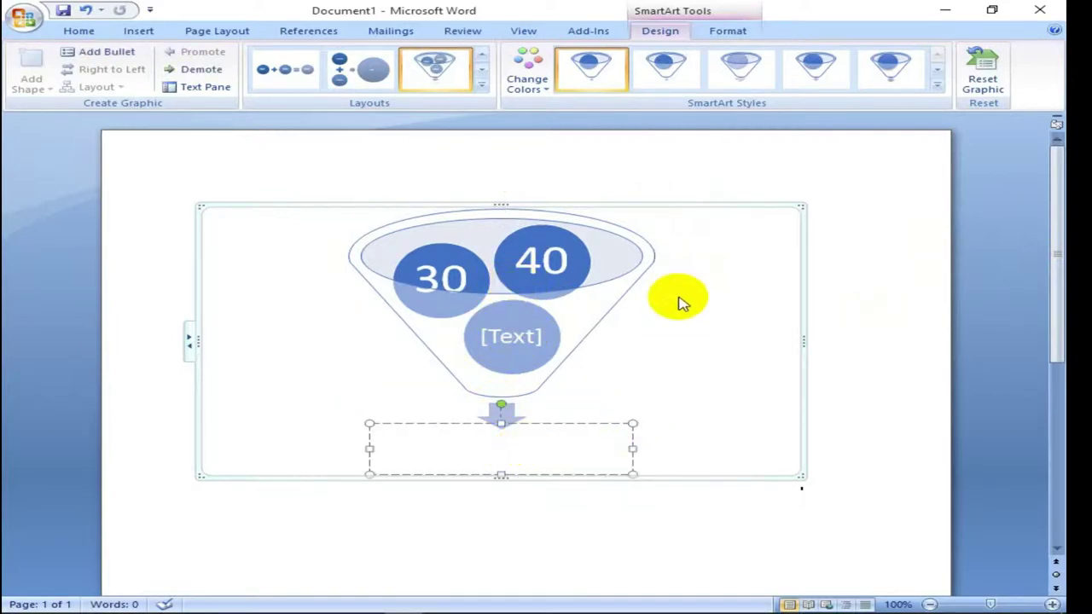
type("70")
left_click(677, 332)
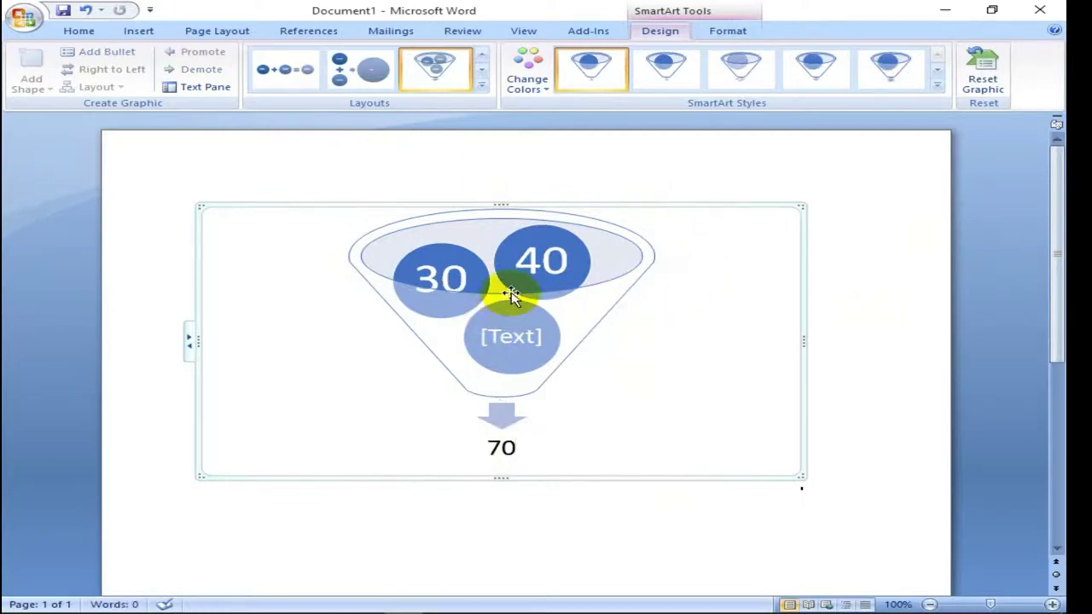
- Check the empty third circle and the 30 and 40 circles, then select the whole funnel
left_click(529, 341)
right_click(518, 336)
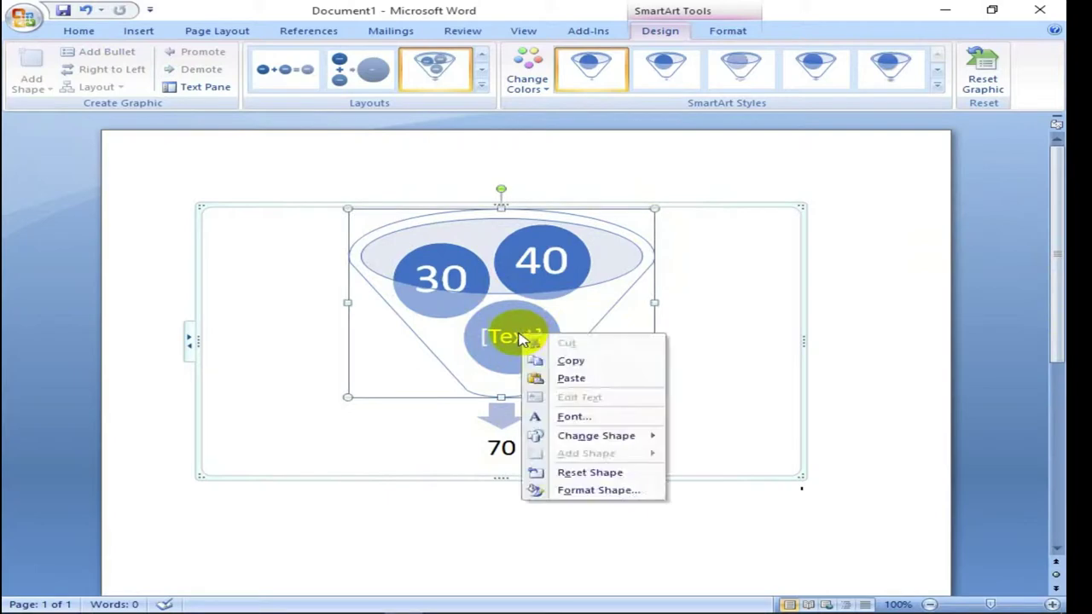
left_click(502, 278)
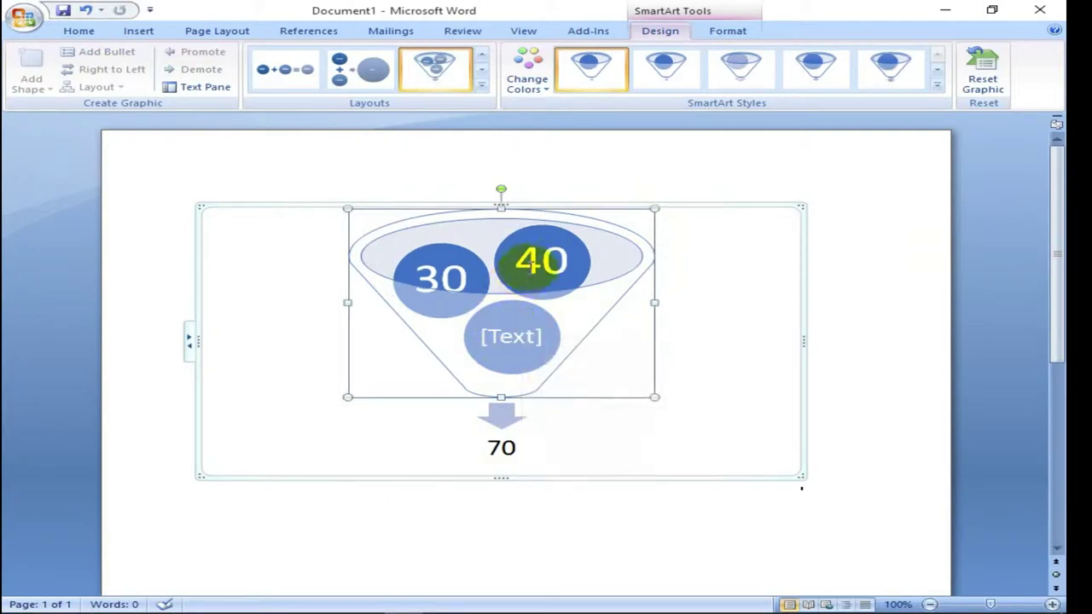
left_click(534, 259)
left_click(450, 279)
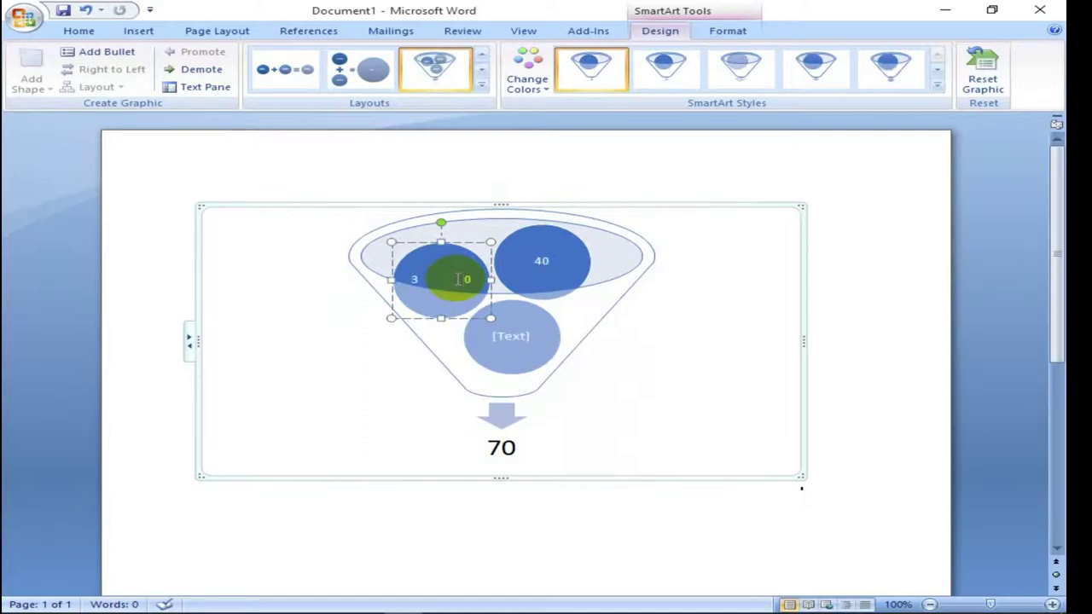
key("BackSpace")
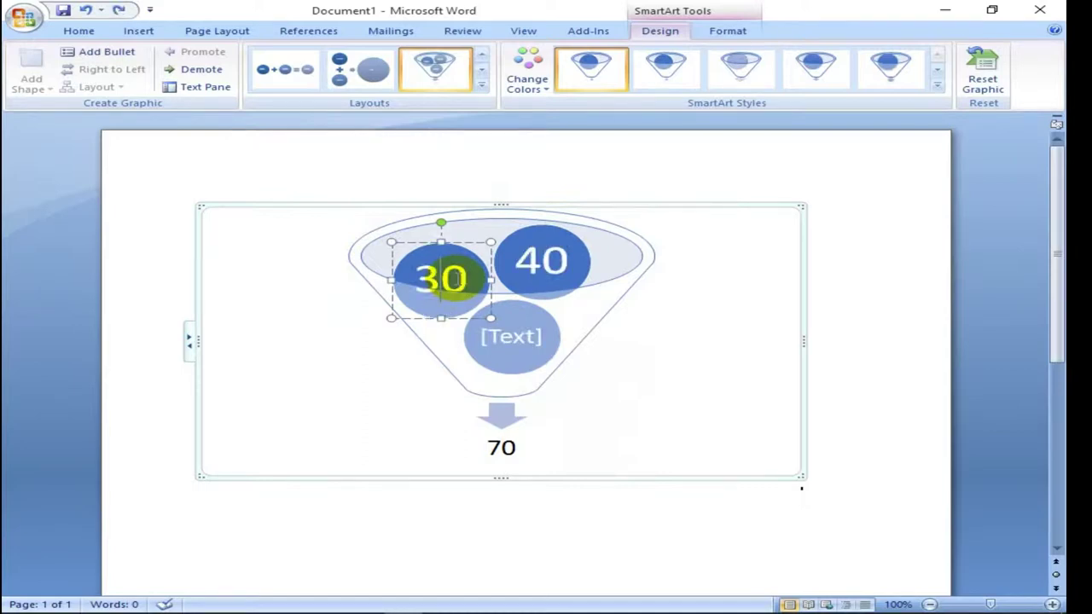
left_click(537, 266)
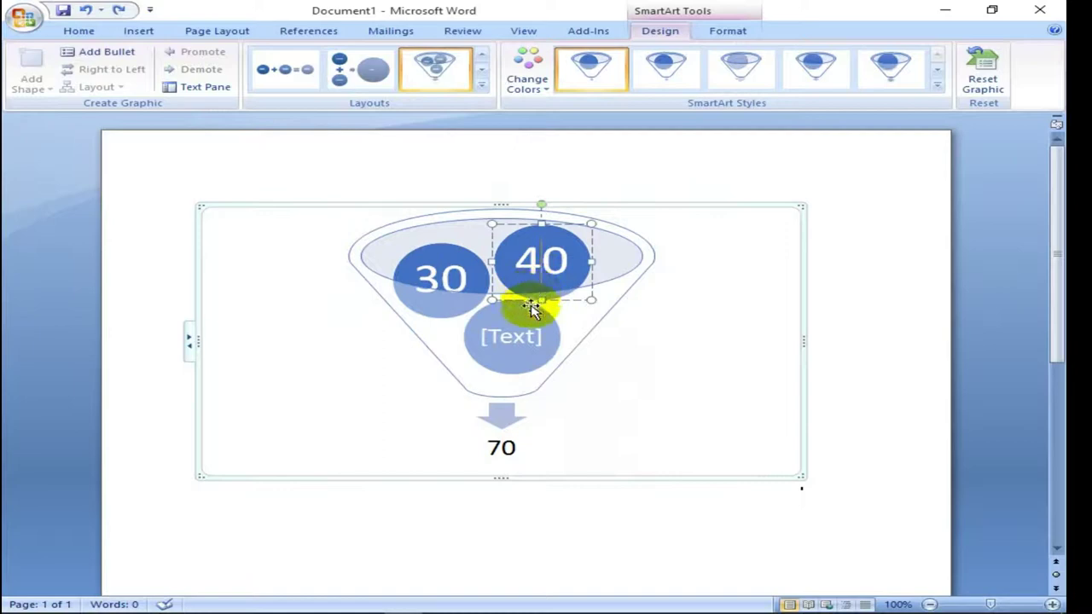
left_click(522, 347)
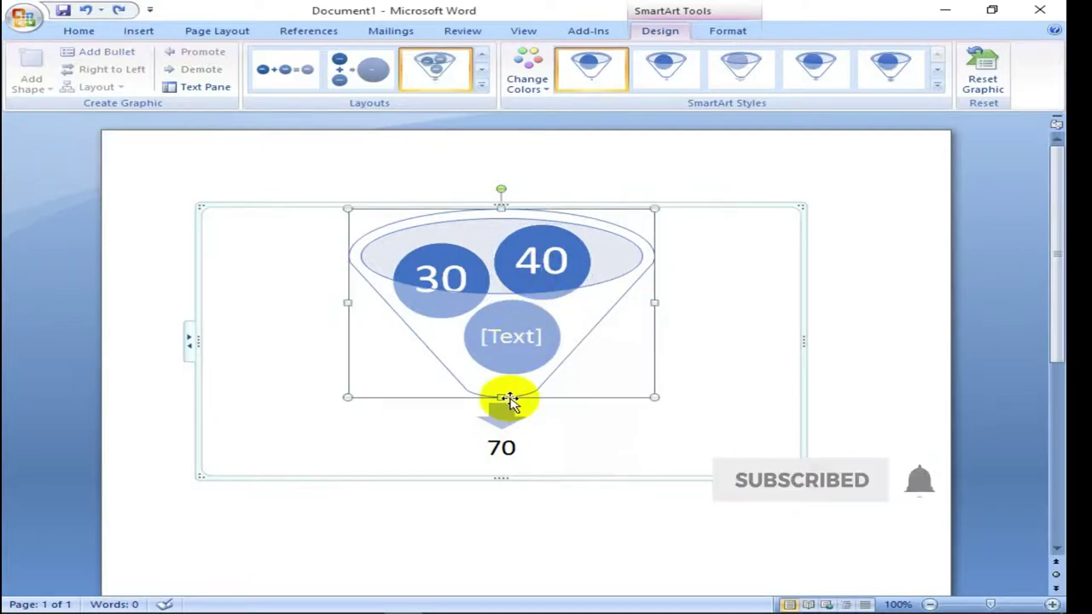
- Switch the funnel diagram to the Vertical Equation layout
left_click(512, 448)
scroll(580, 443, "down", 3)
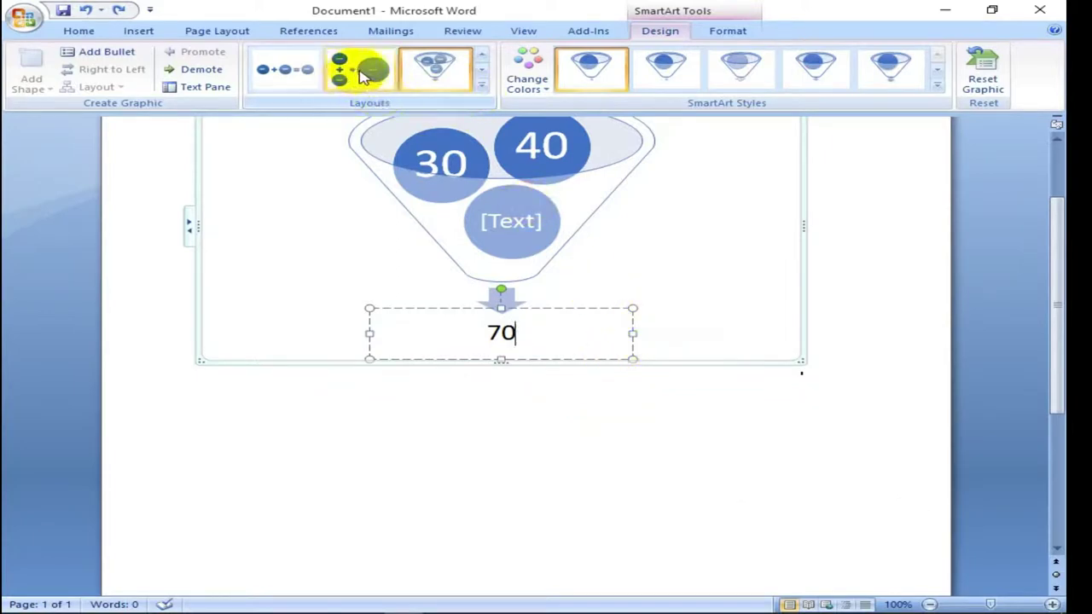
left_click(360, 75)
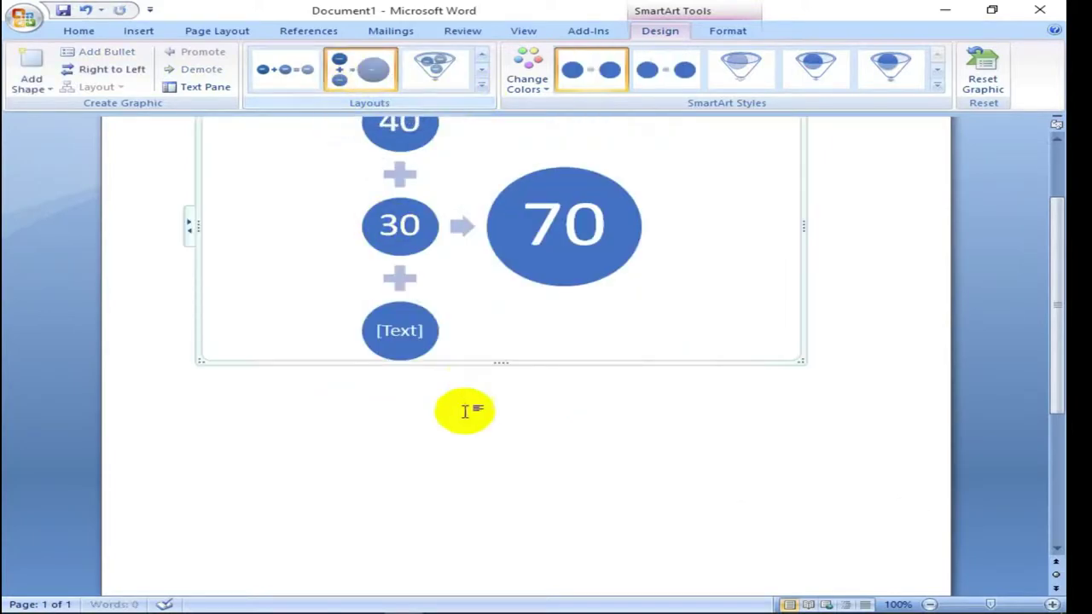
scroll(467, 414, "up", 3)
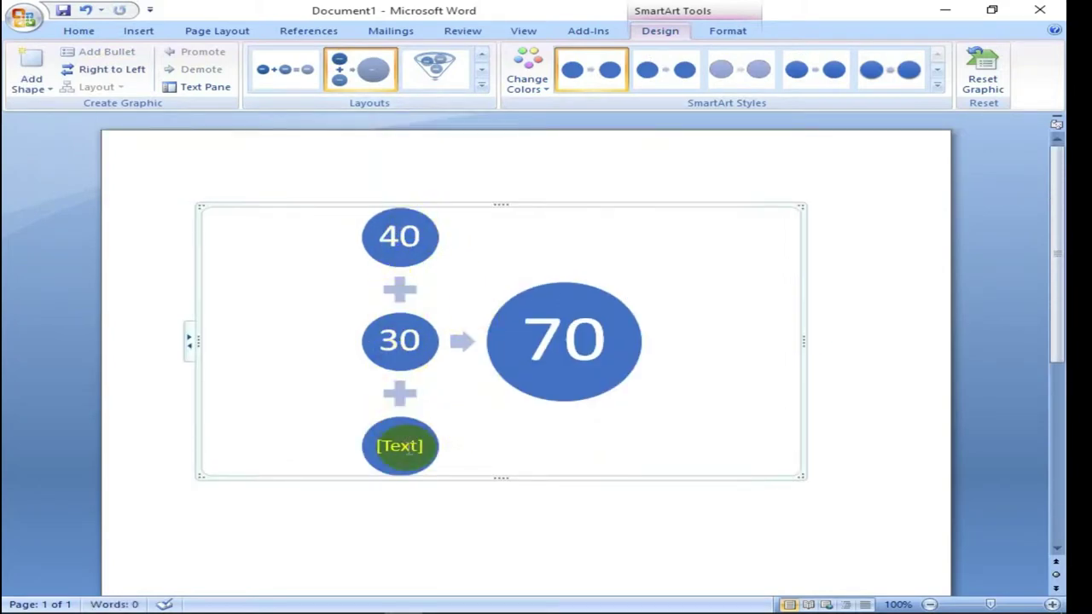
- Type 25 in the bottom circle and change the result from 70 to 95
left_click(398, 446)
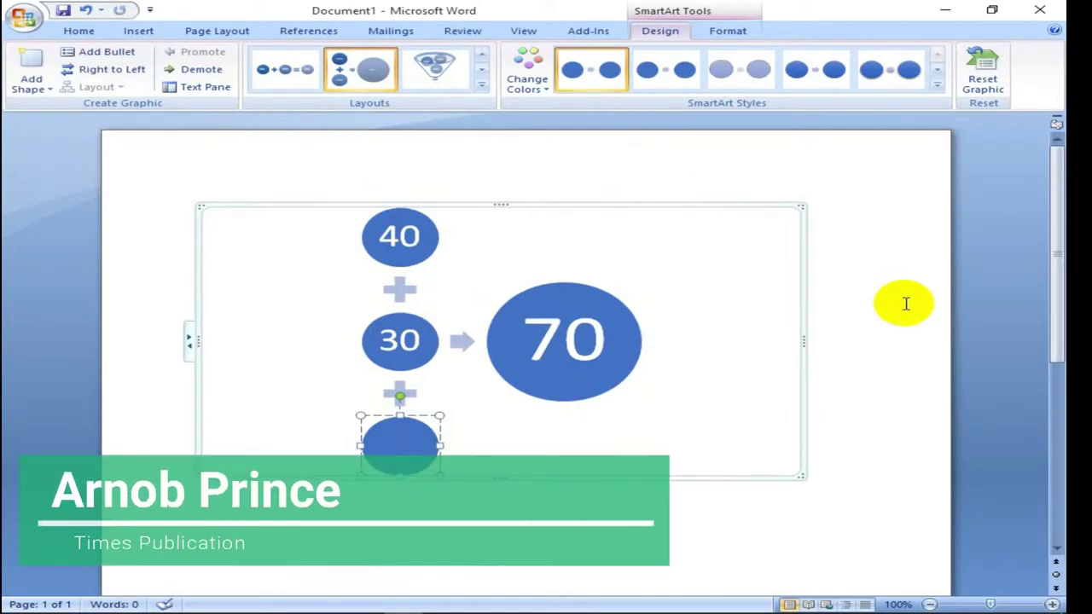
type("25")
left_click(582, 331)
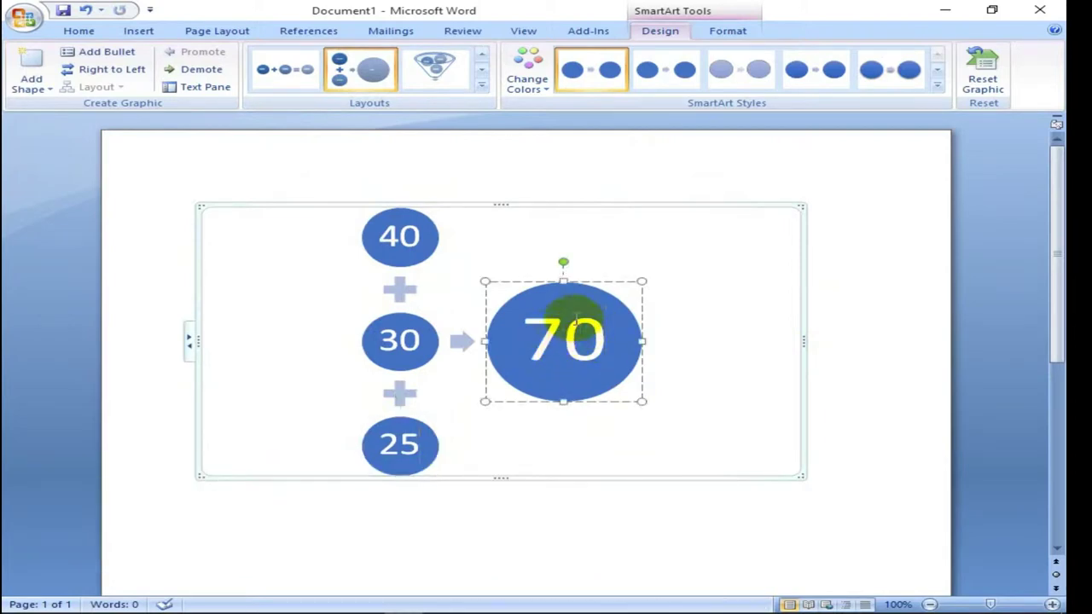
key("BackSpace")
key("BackSpace")
type("95")
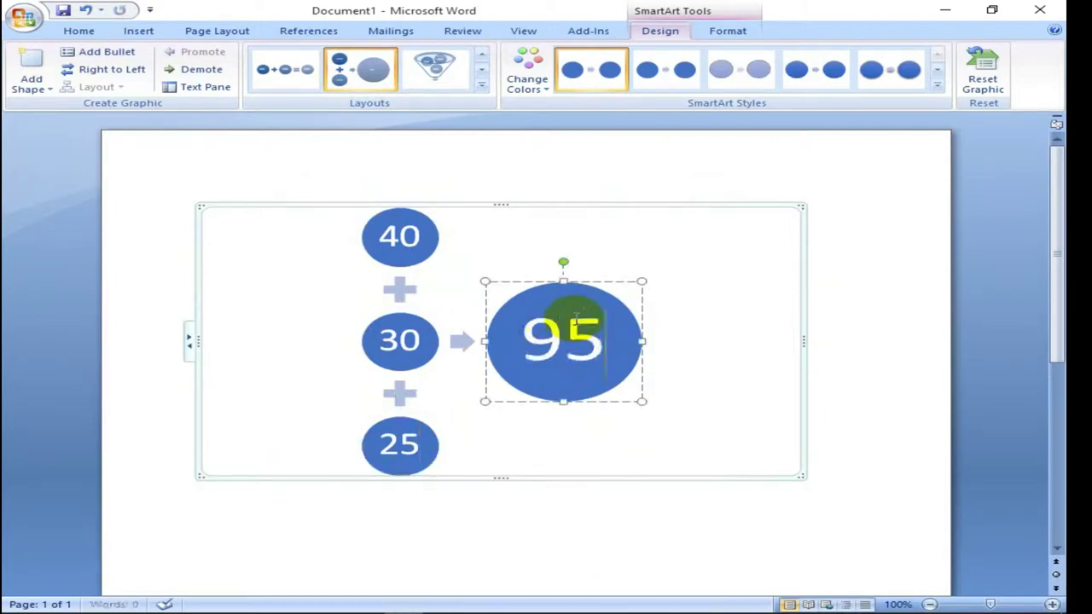
left_click(729, 348)
scroll(400, 392, "down", 4)
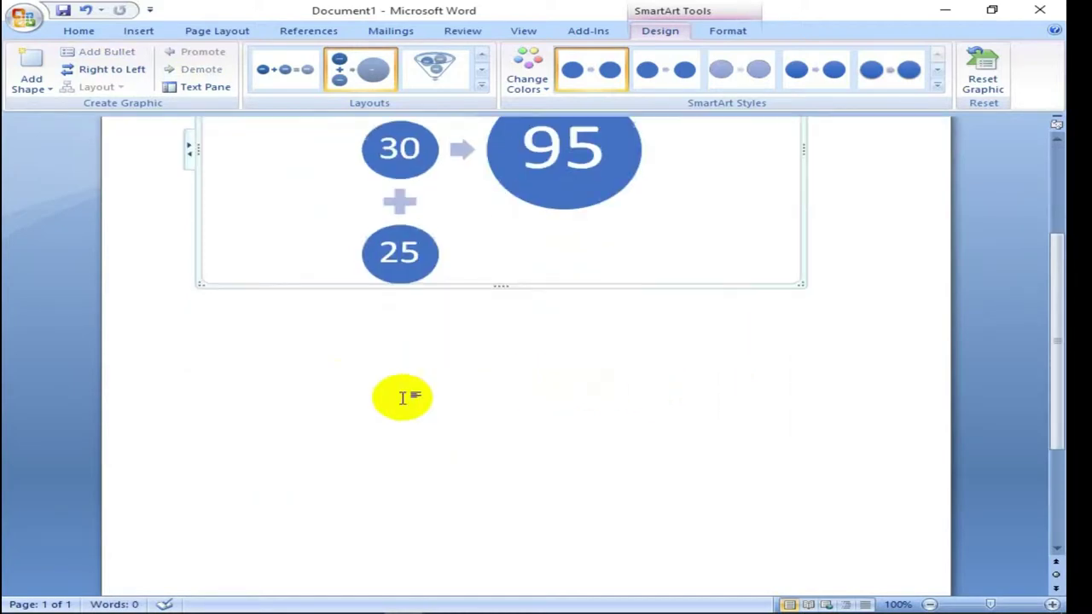
scroll(301, 359, "up", 4)
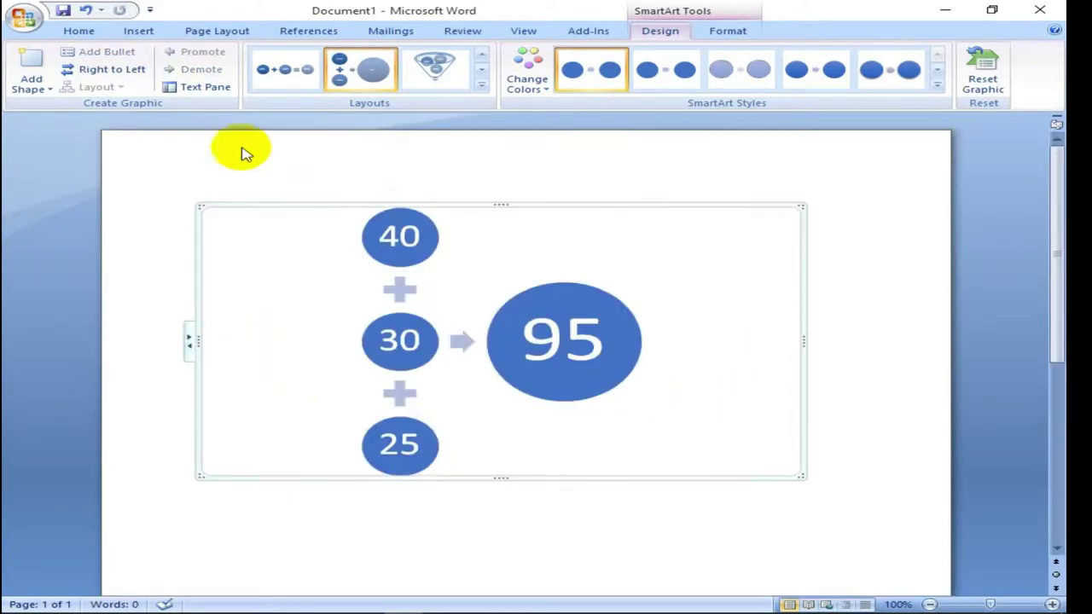
- Select the Basic Cycle layout from the Cycle category of the SmartArt chooser
left_click(139, 31)
left_click(331, 84)
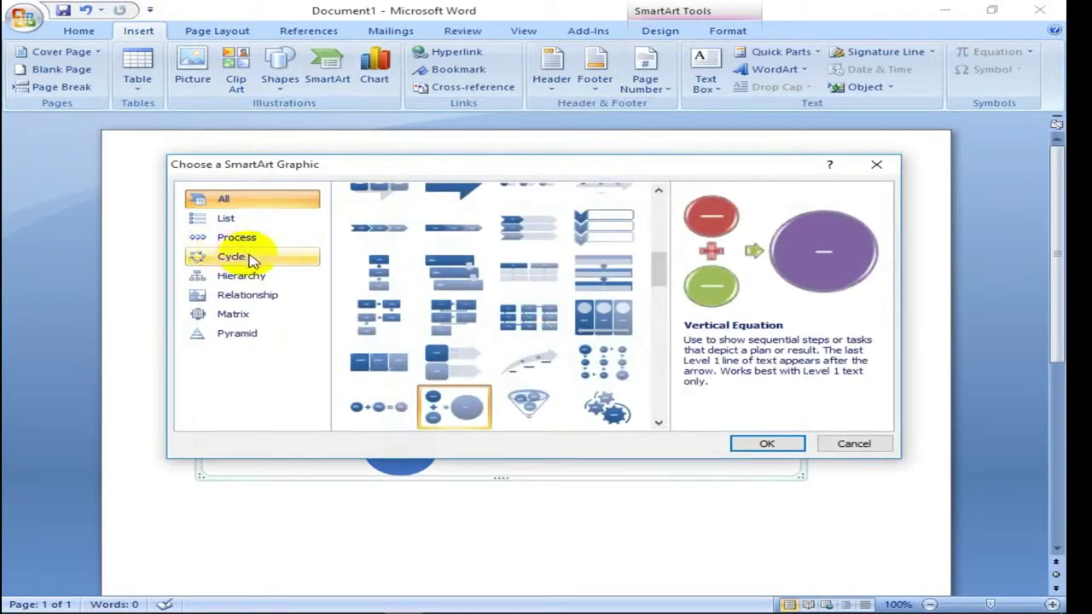
left_click(252, 259)
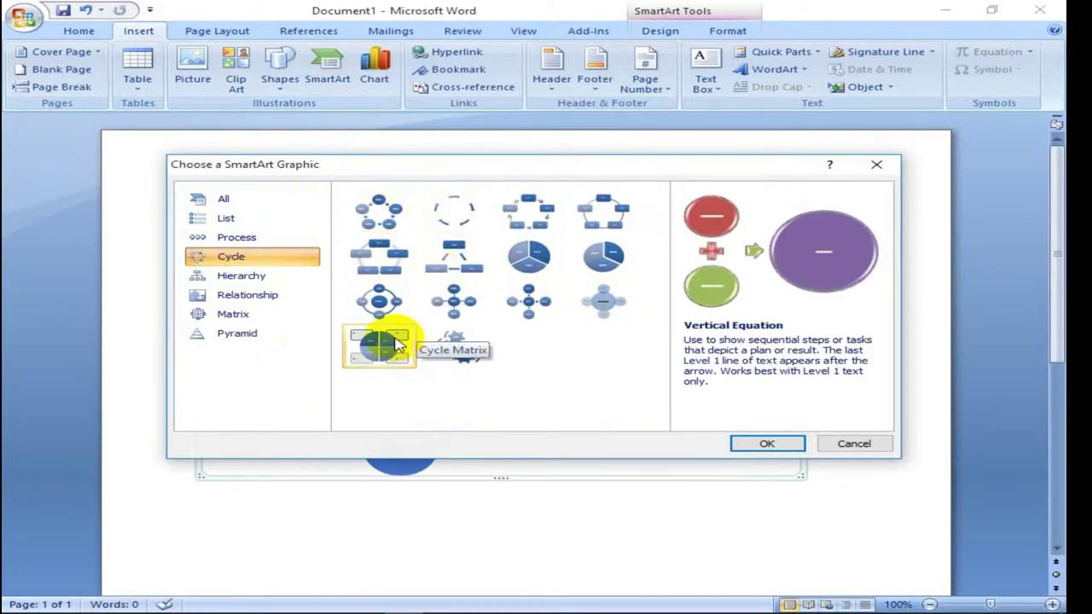
left_click(387, 221)
- Insert the Basic Cycle diagram and label its first two circles Plan and Write
left_click(763, 444)
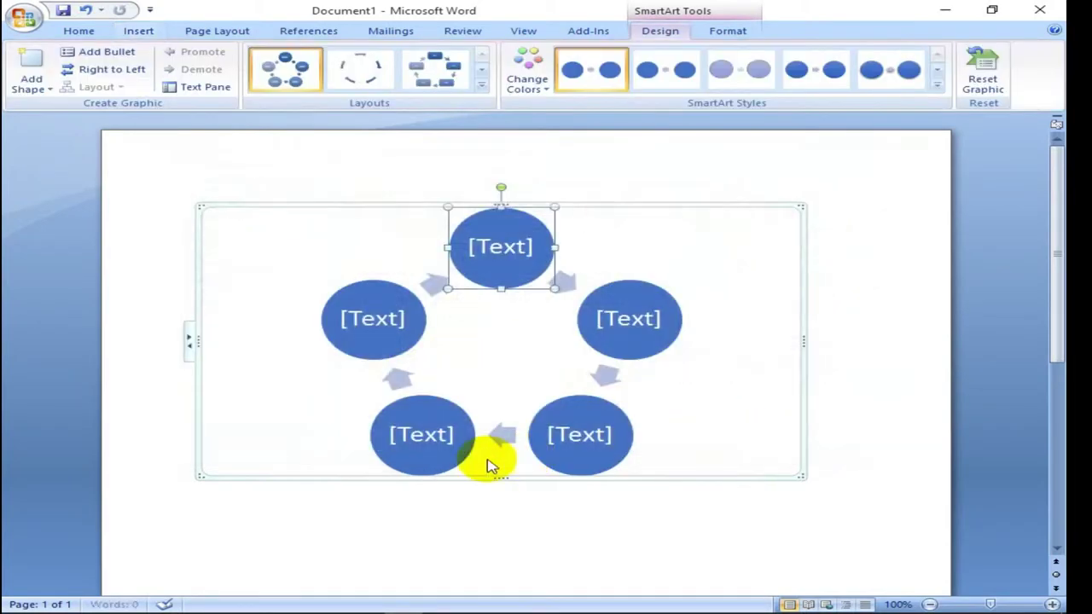
left_click(502, 246)
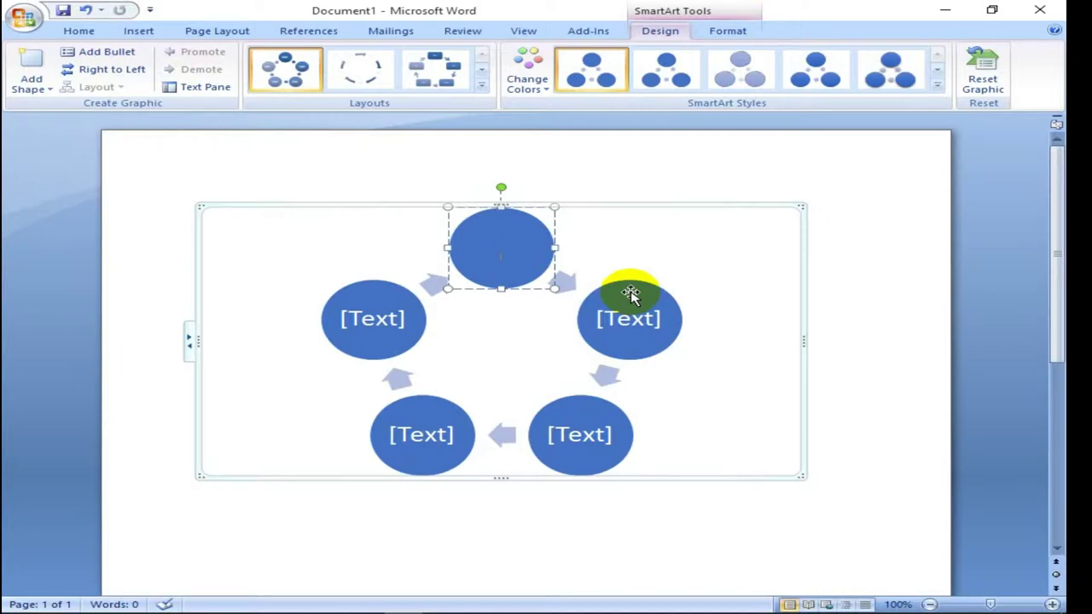
type("Pla")
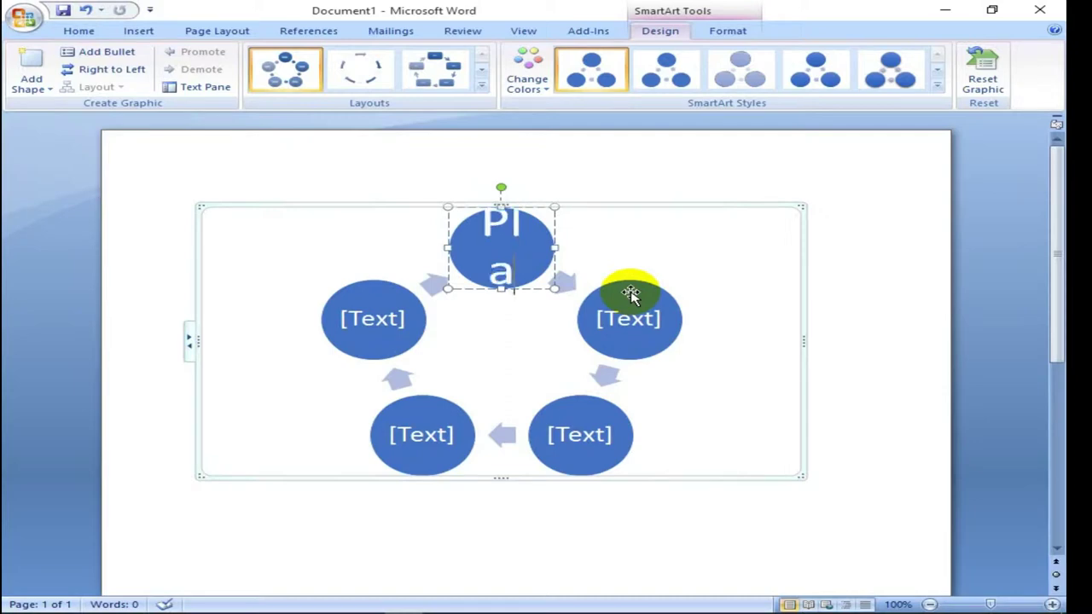
type("n")
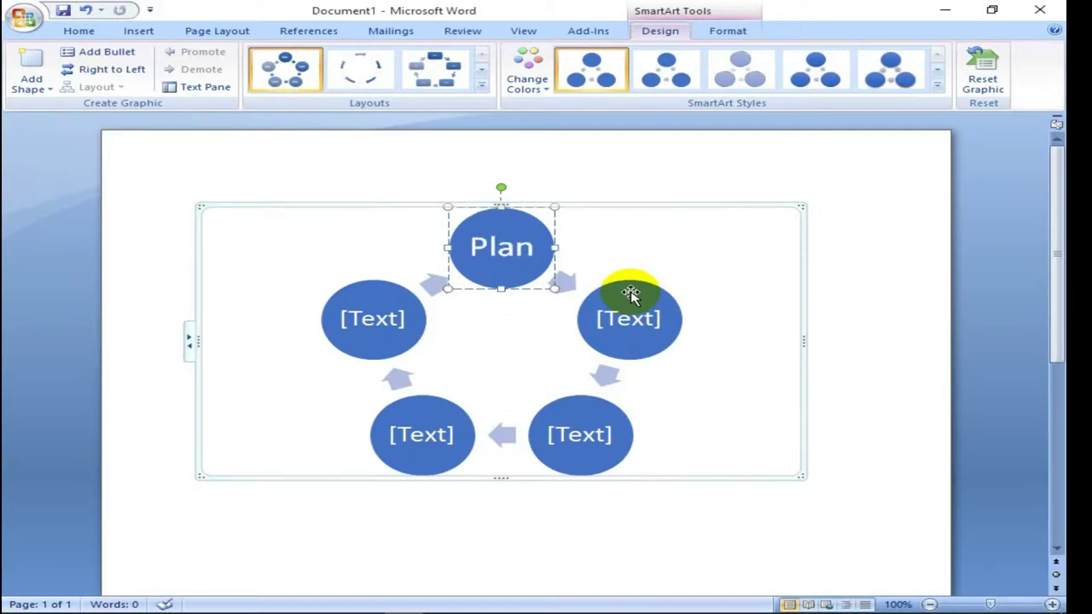
left_click(639, 321)
type("W")
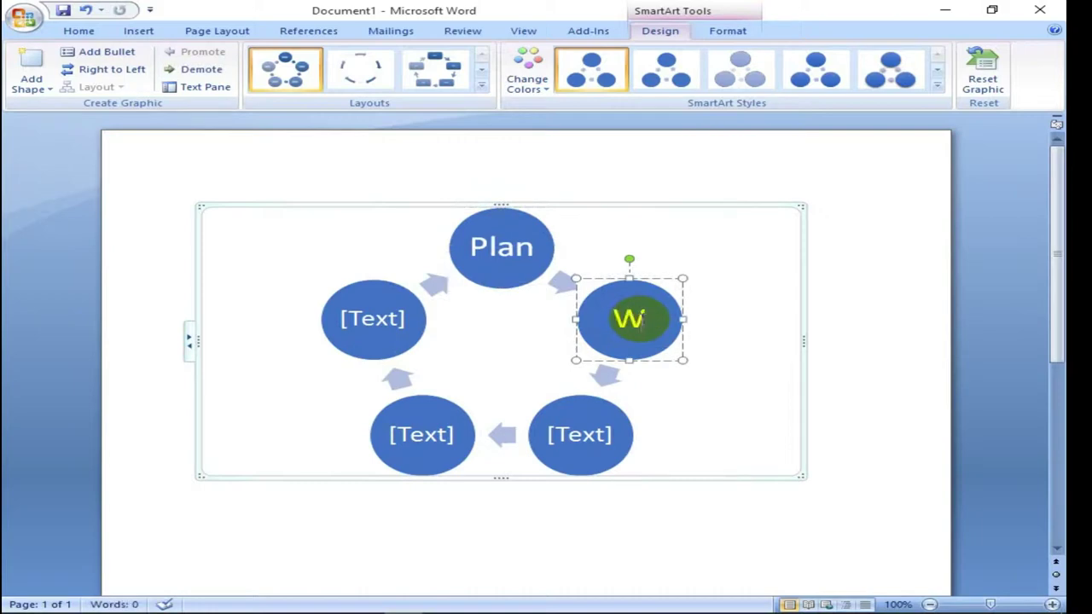
type("rite")
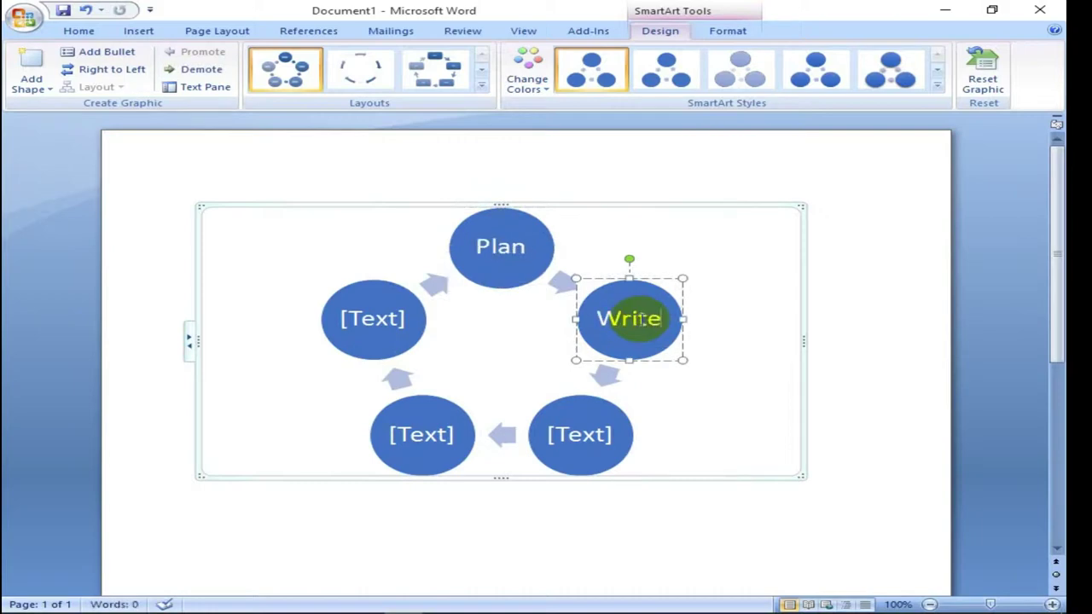
- Label the remaining circles Edit, Review and Publish, then leave the diagram
left_click(582, 433)
type("Edit")
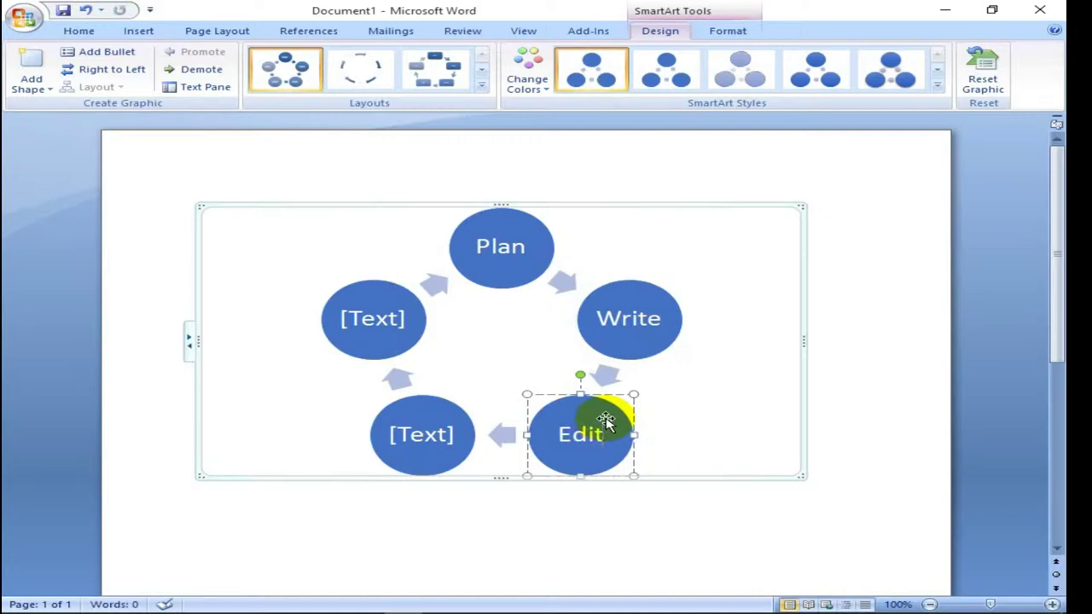
left_click(428, 438)
type("Revi")
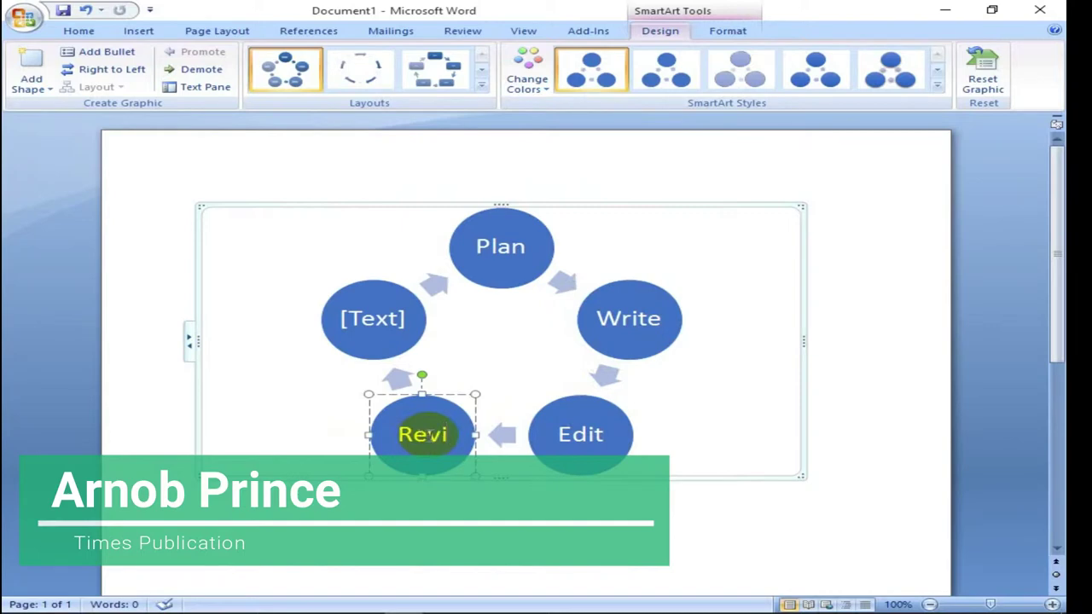
type("ew")
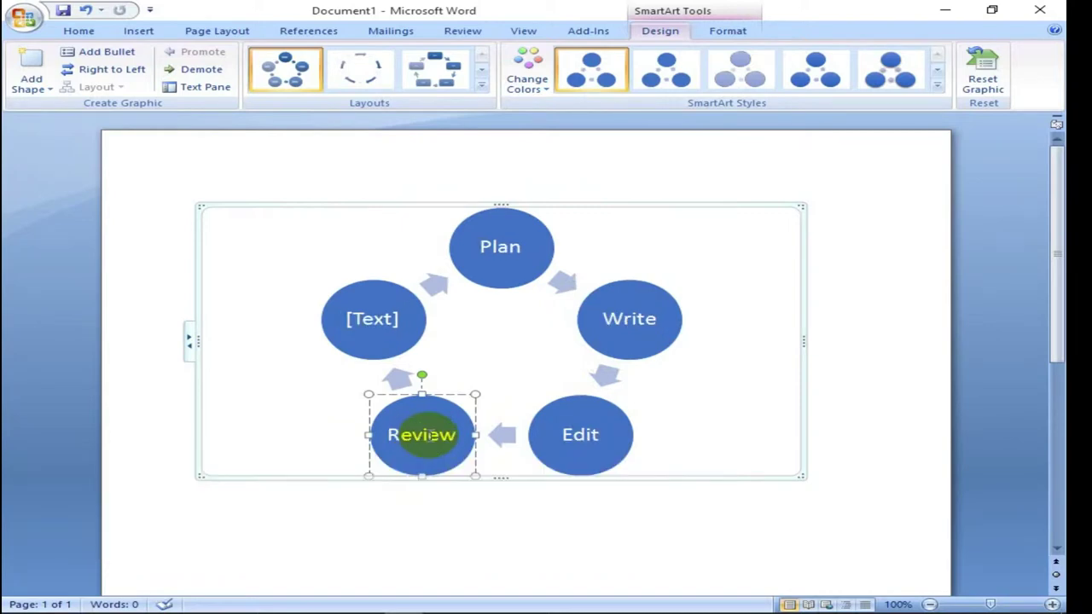
left_click(367, 316)
type("Publis")
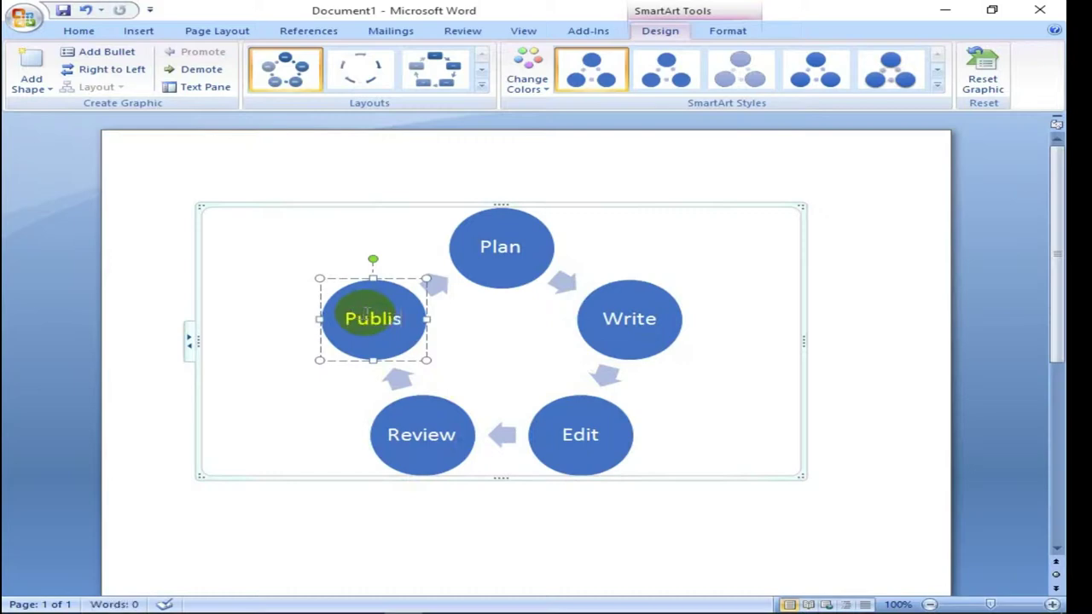
type("h")
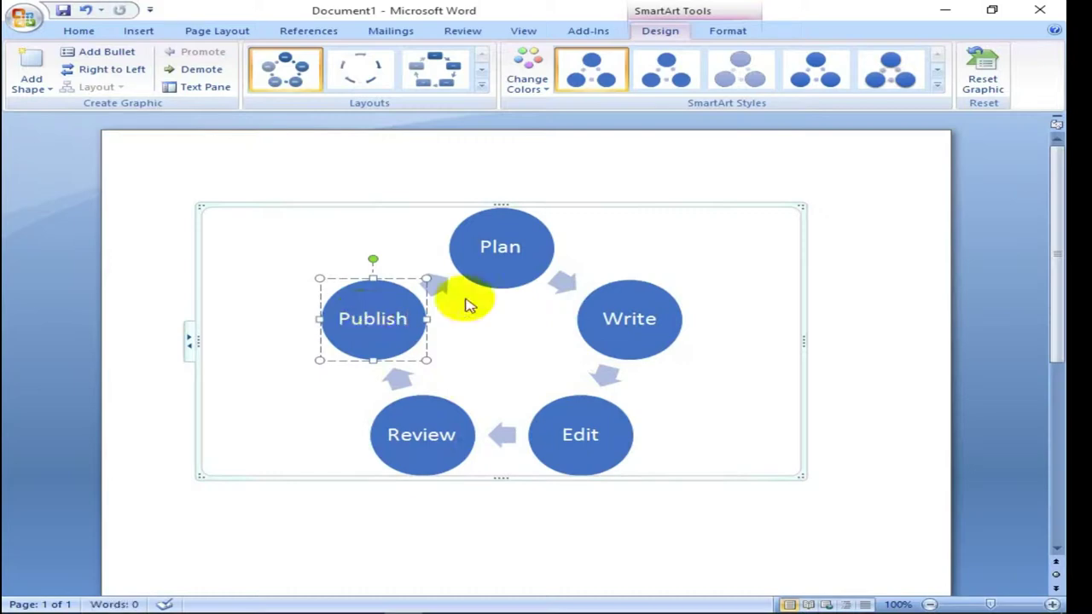
left_click(836, 391)
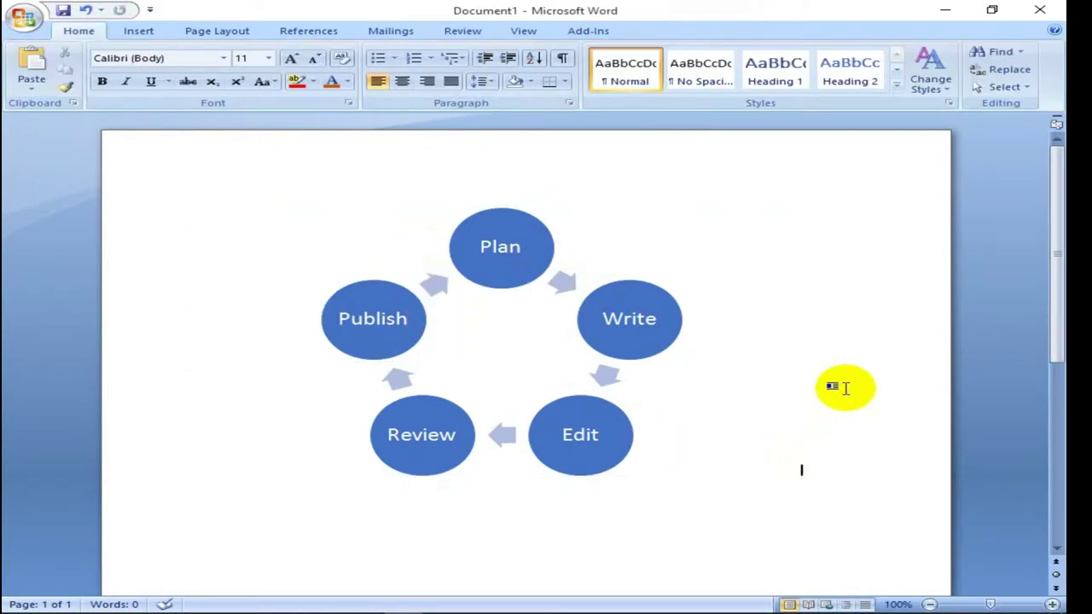
- Insert a Basic Block List SmartArt graphic with five [Text] blocks below the cycle diagram
left_click(138, 31)
left_click(333, 81)
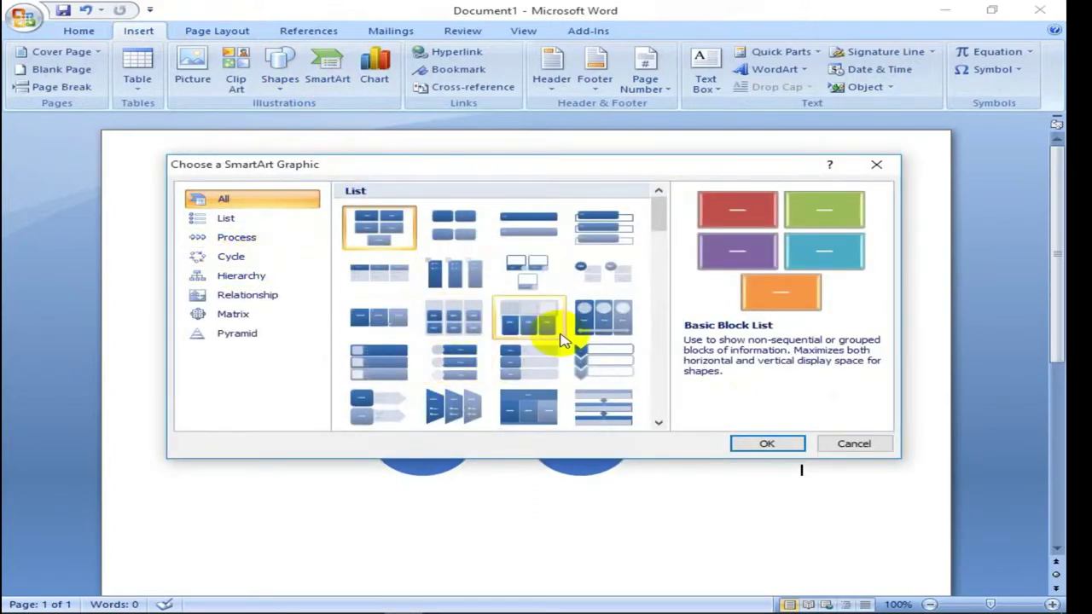
left_click(265, 259)
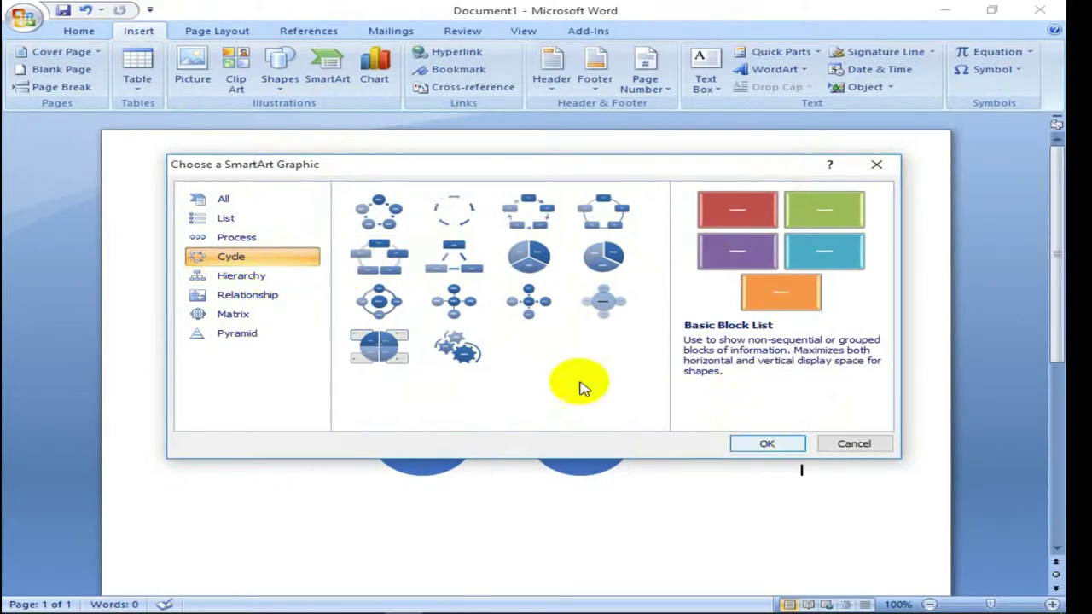
left_click(281, 278)
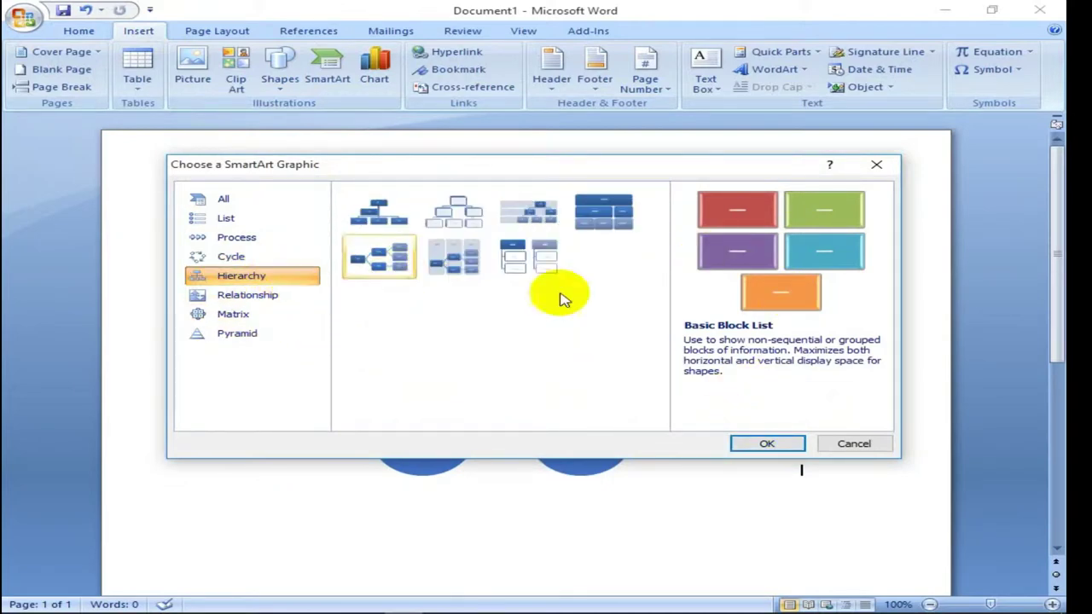
left_click(789, 444)
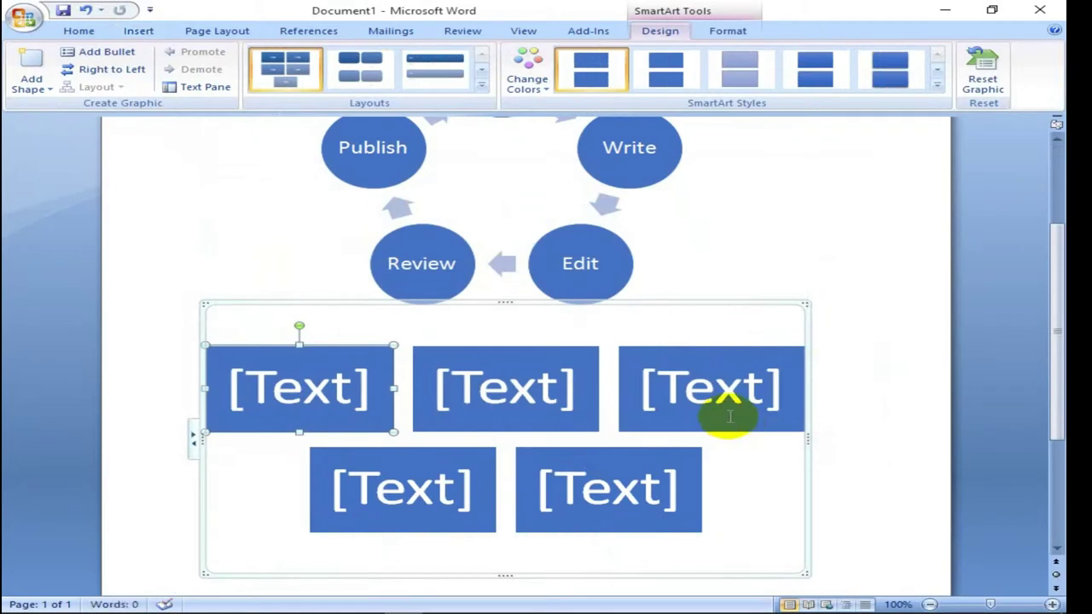
- Make the block-list graphic's frame taller and move it lower on the page
scroll(729, 322, "up", 1)
scroll(721, 317, "up", 3)
scroll(714, 312, "down", 5)
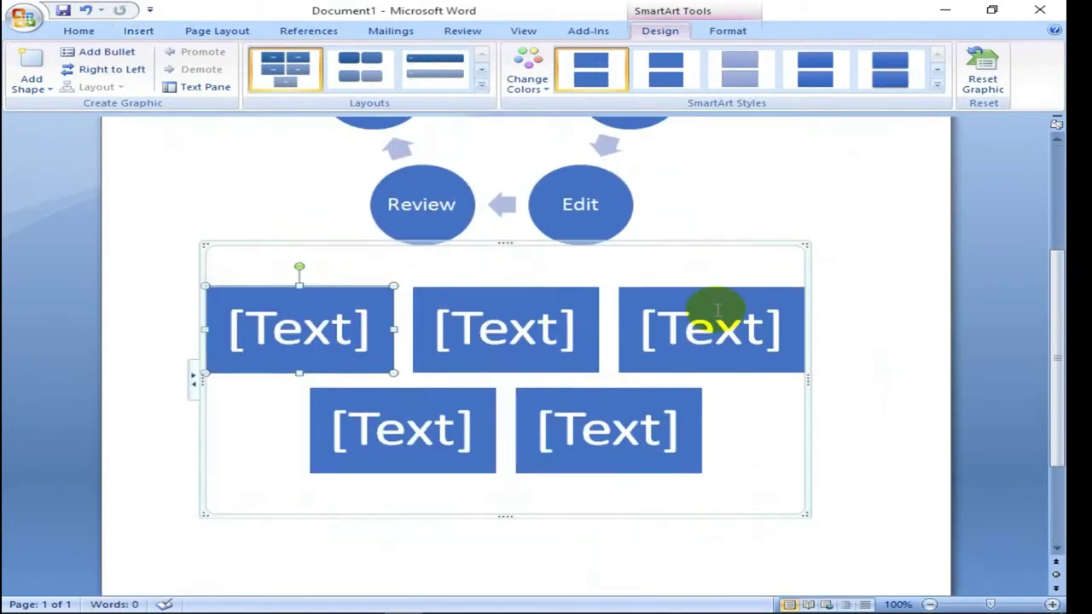
left_click_drag(687, 312, 757, 373)
scroll(756, 367, "down", 3)
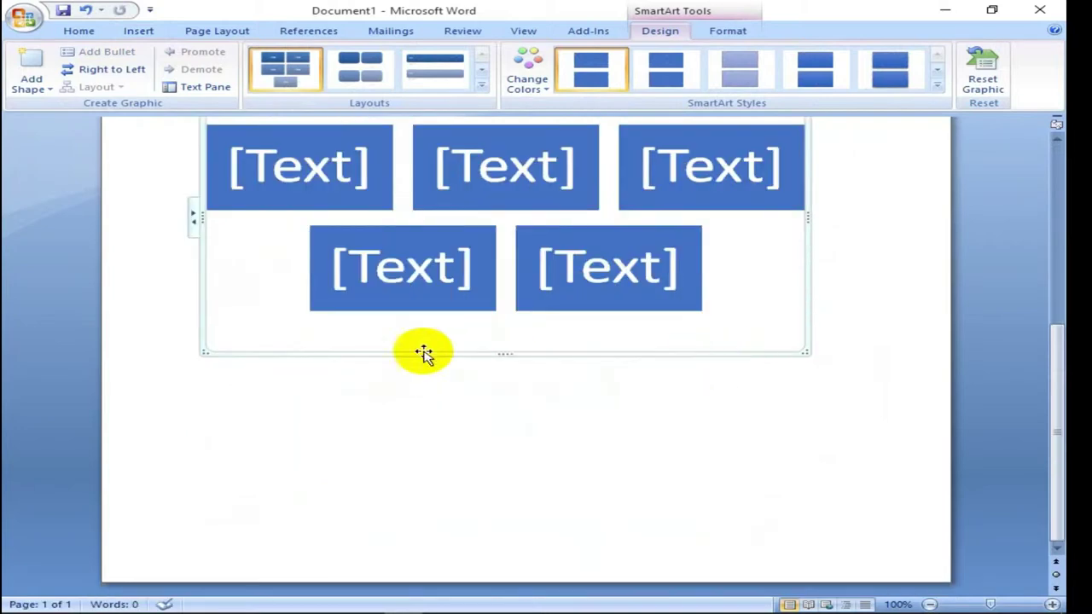
left_click_drag(505, 353, 514, 450)
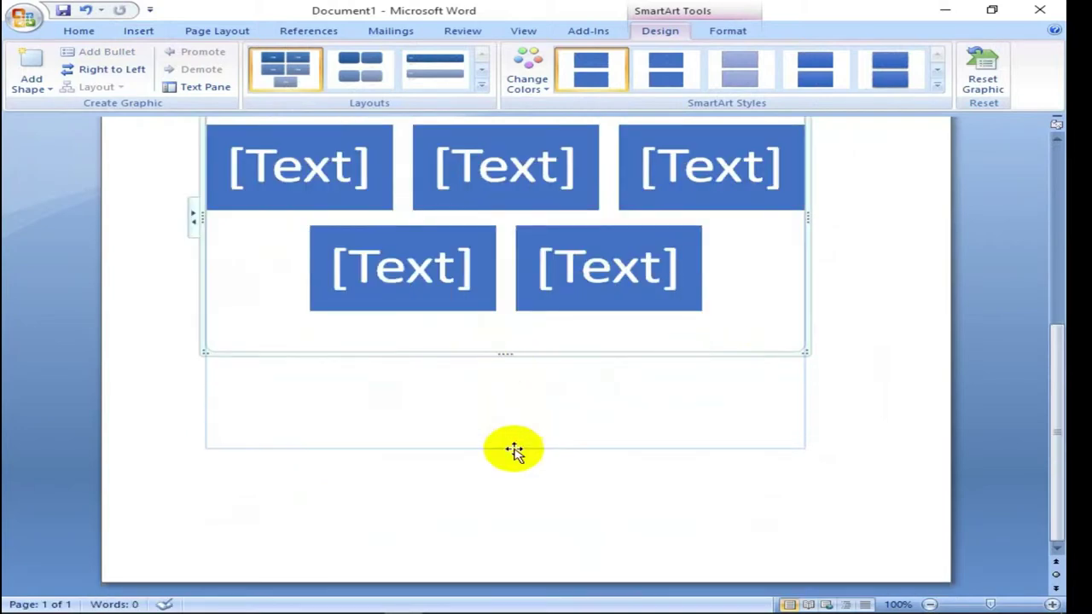
scroll(534, 366, "up", 5)
left_click_drag(505, 353, 490, 470)
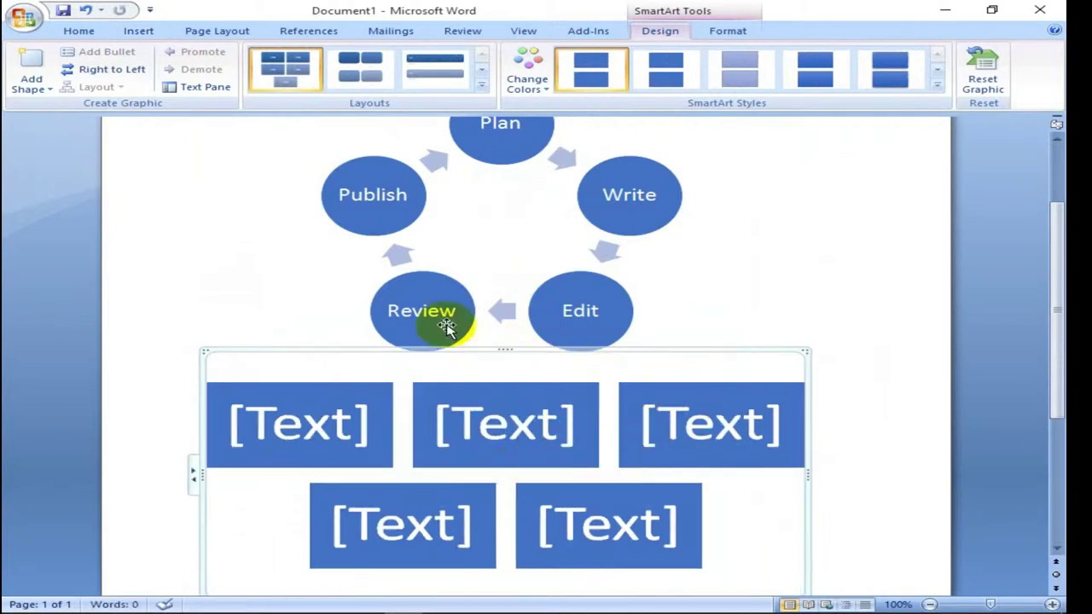
left_click_drag(236, 355, 226, 449)
scroll(224, 442, "down", 3)
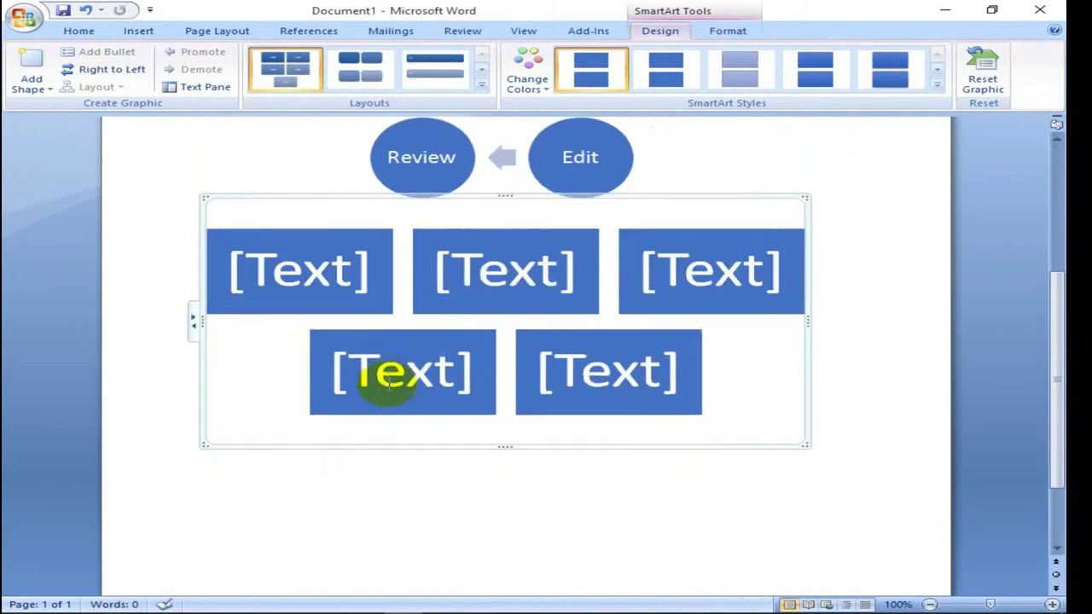
- Look over the SmartArt Format and Design options, then delete the block-list graphic
left_click(723, 32)
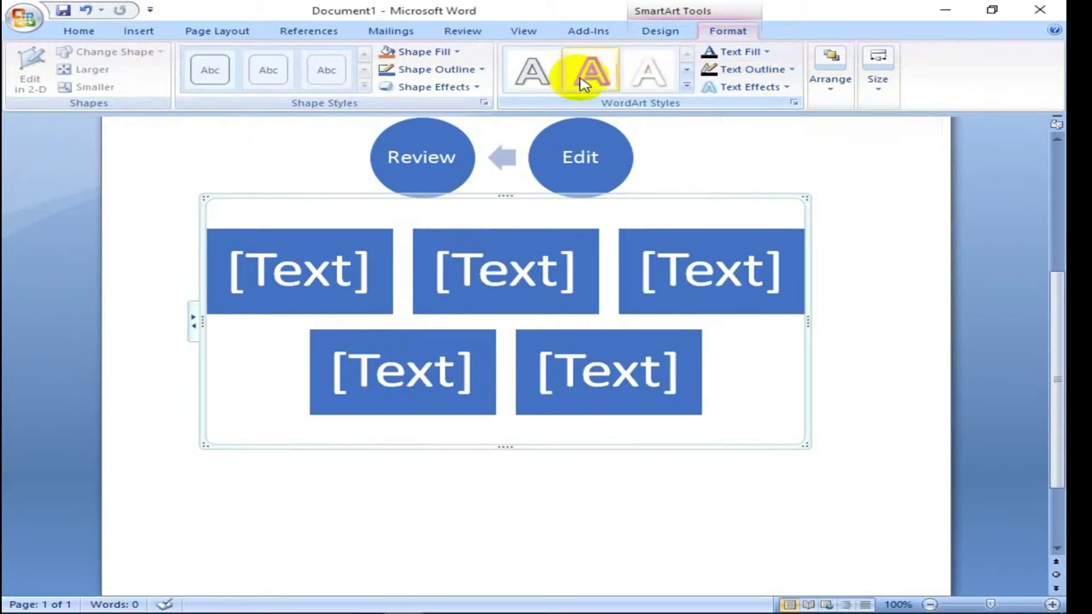
left_click(664, 31)
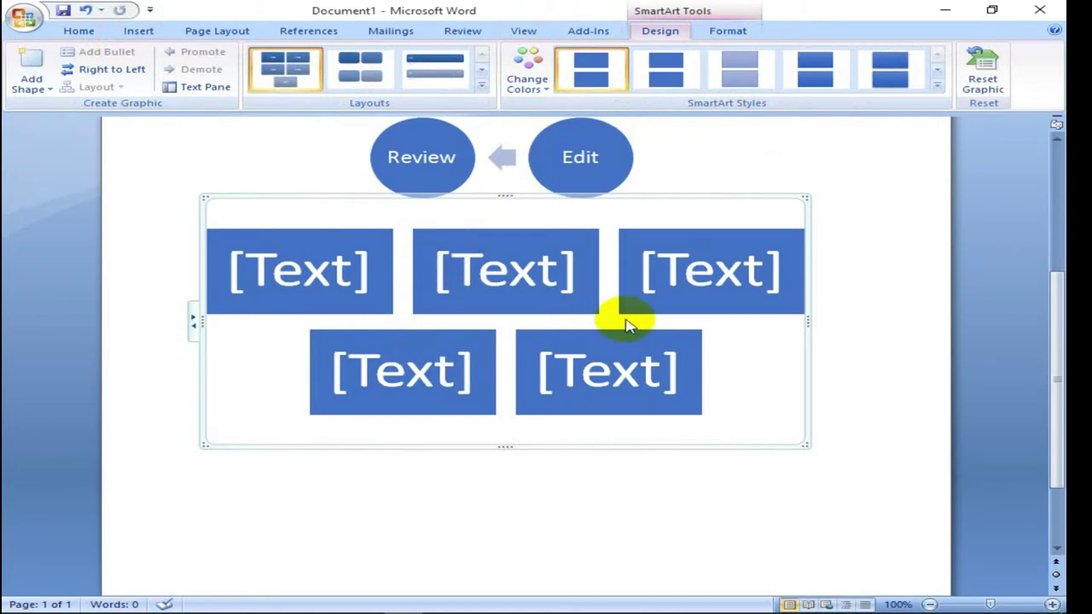
scroll(629, 322, "up", 4)
scroll(627, 328, "down", 5)
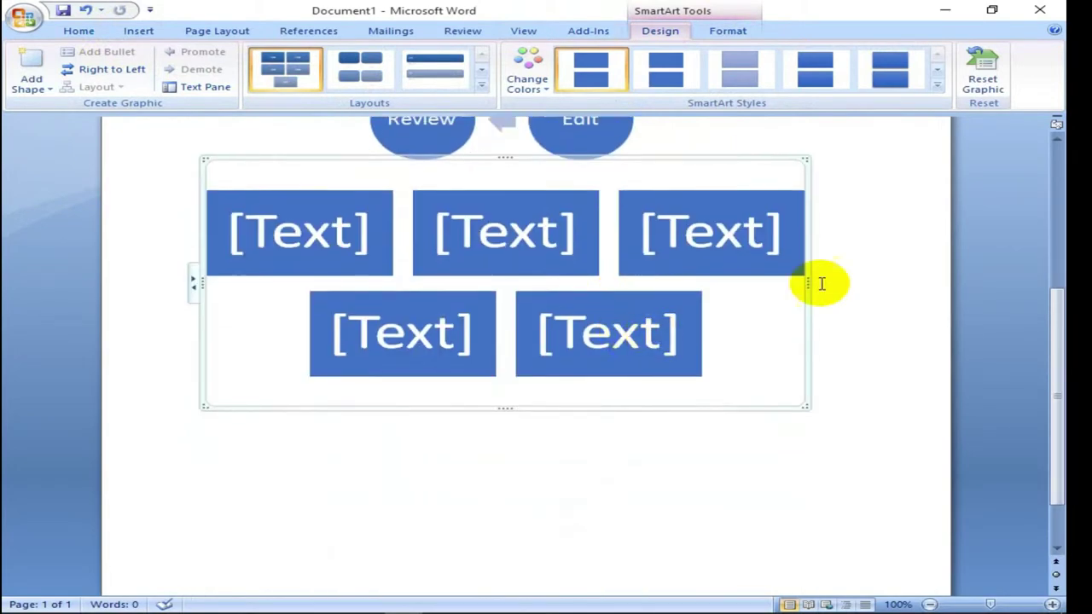
scroll(268, 214, "up", 1)
scroll(202, 248, "up", 1)
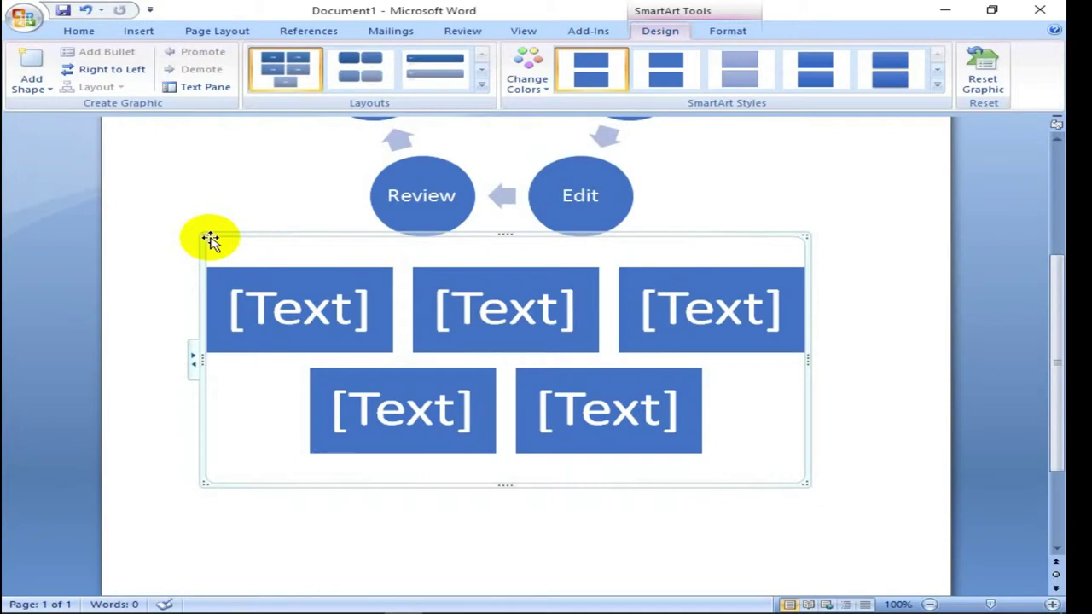
left_click(210, 241)
key("Delete")
- Insert a Horizontal Hierarchy SmartArt graphic below the cycle diagram
scroll(213, 243, "up", 1)
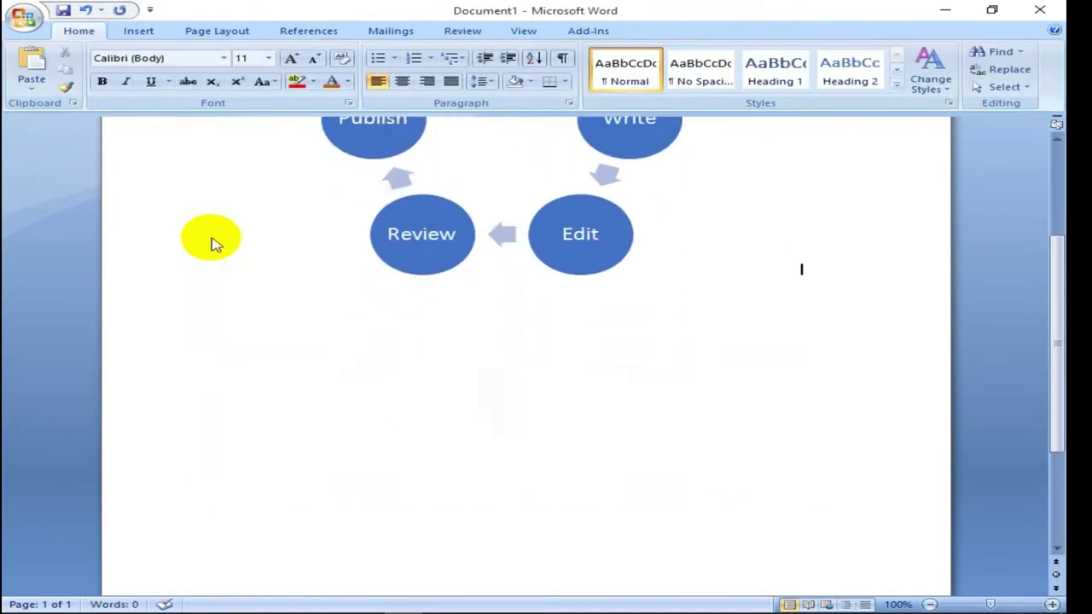
left_click(139, 30)
left_click(328, 82)
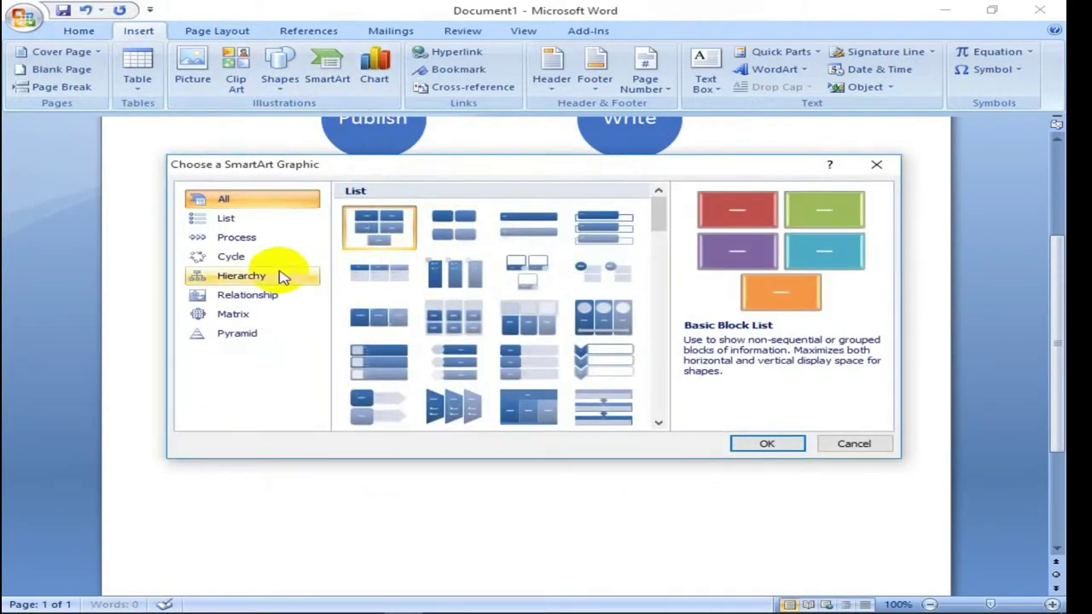
left_click(250, 281)
left_click(395, 263)
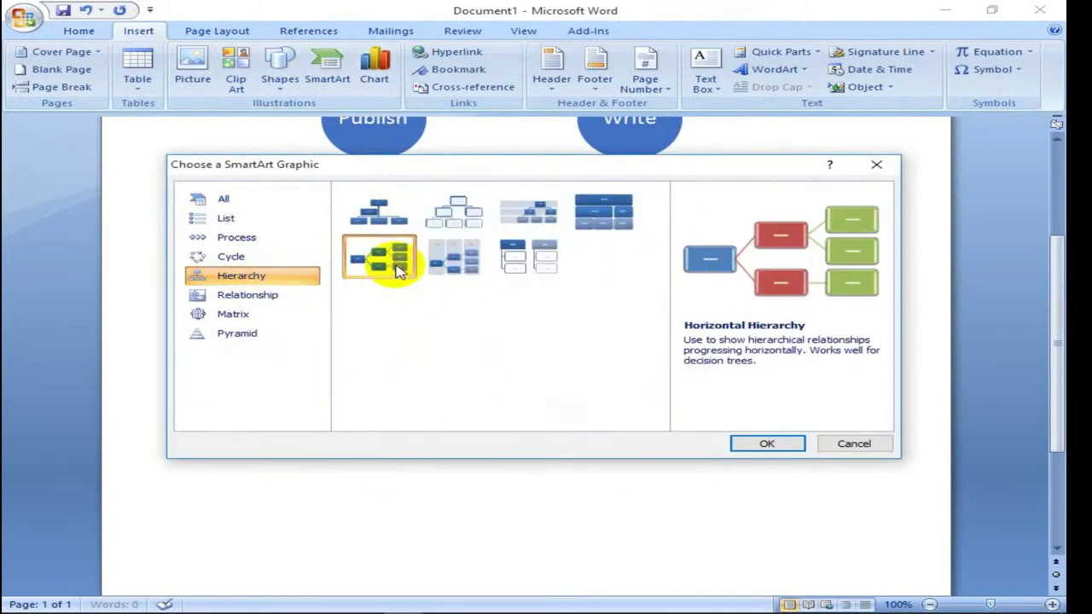
left_click(758, 443)
scroll(649, 435, "down", 4)
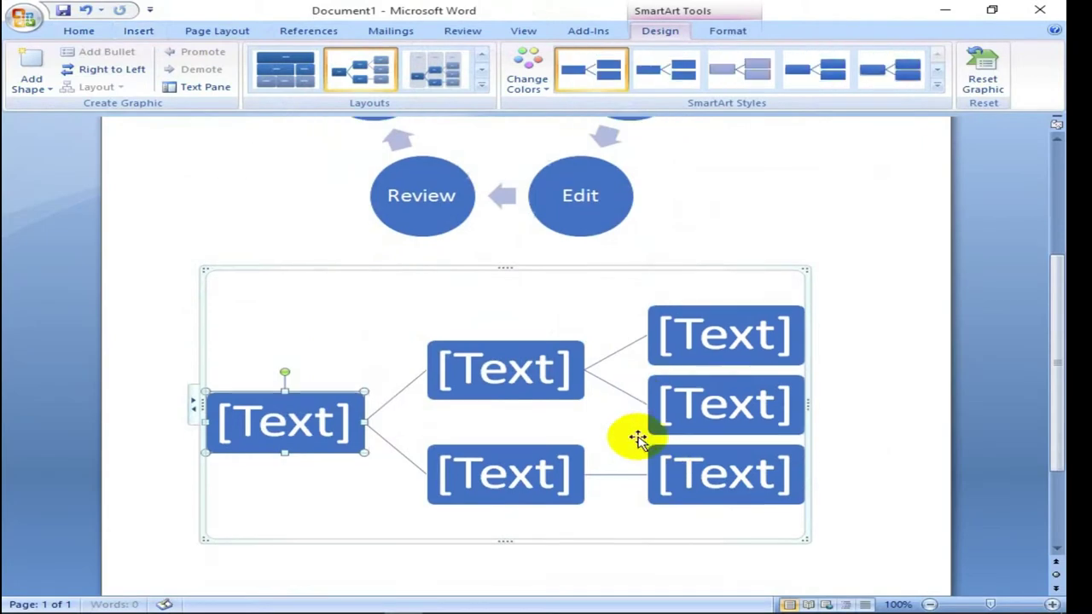
- Label the root box Computer and the two middle boxes Software and Hardware
left_click(285, 305)
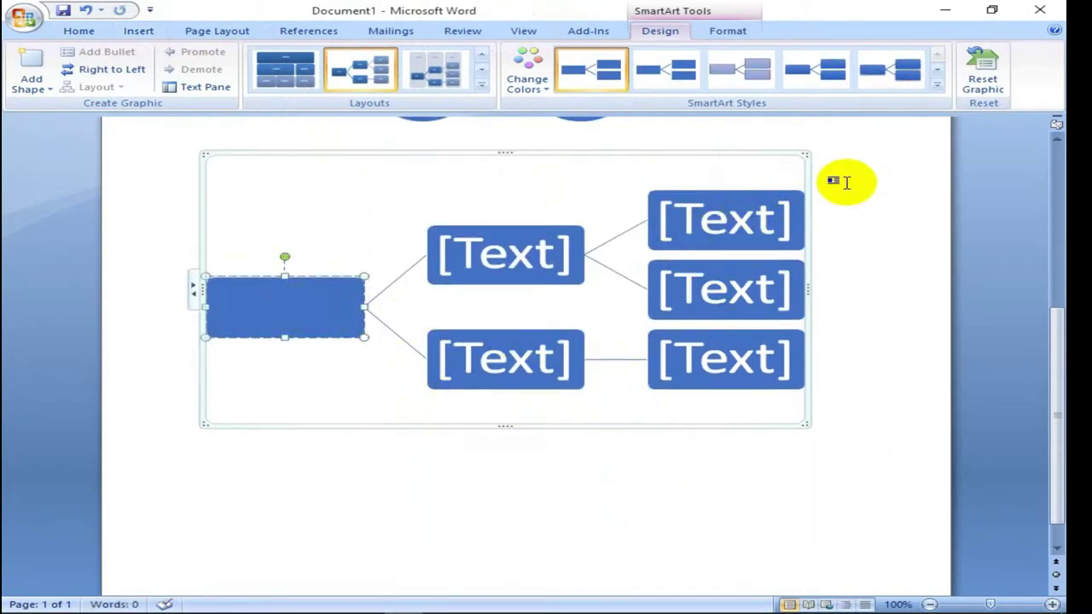
type("Co")
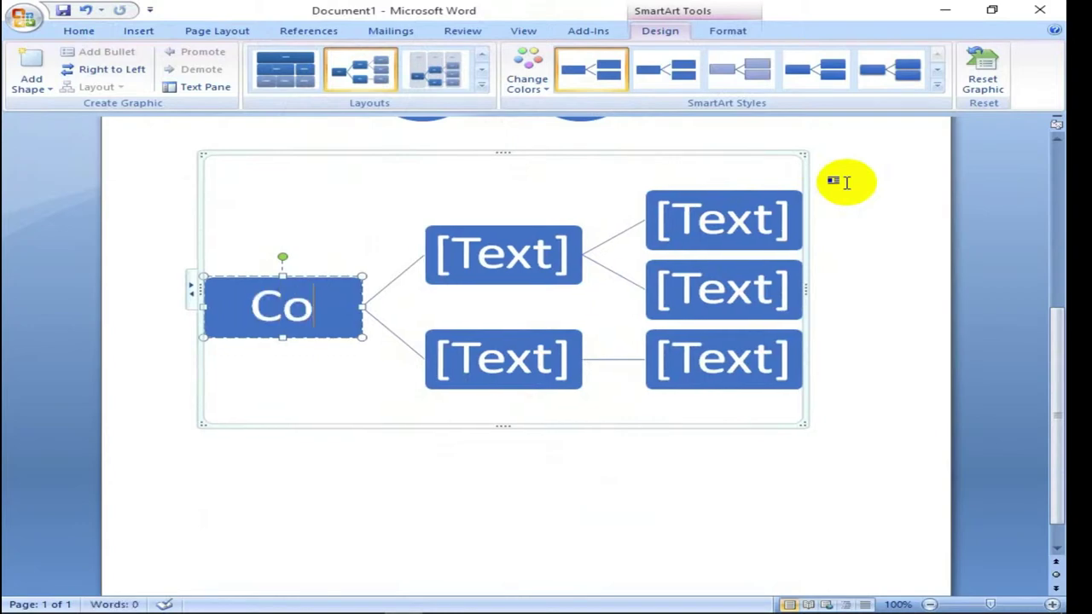
type("mputer")
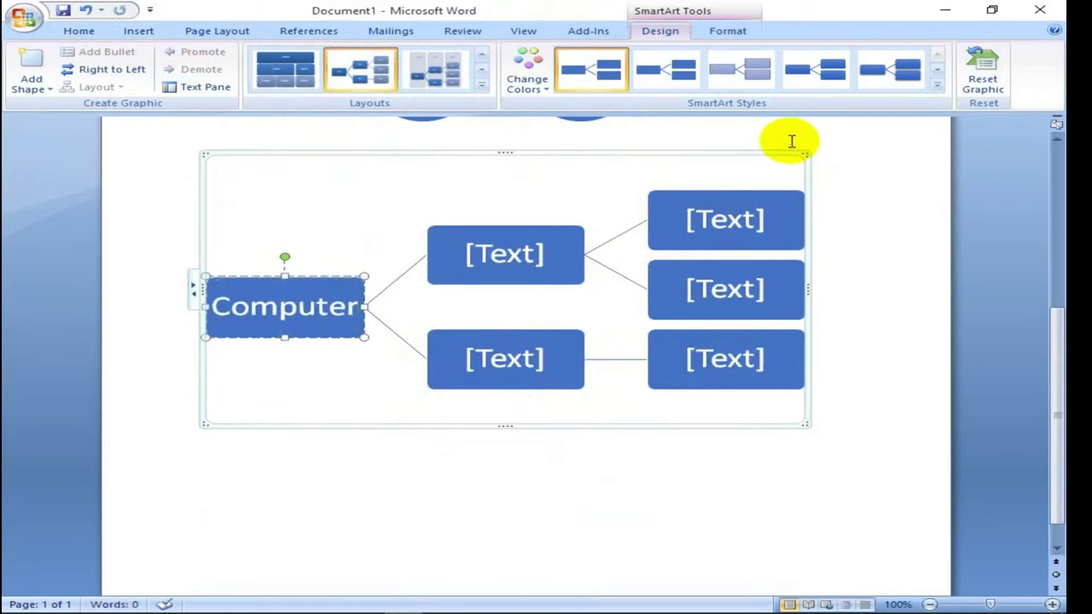
left_click(509, 256)
type("Soft")
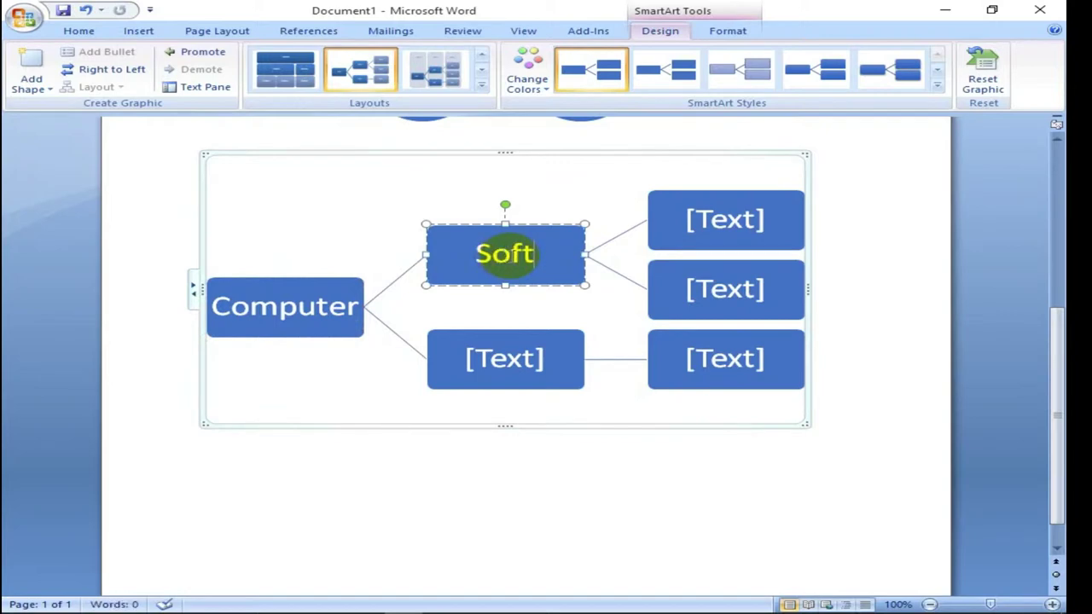
type("ea")
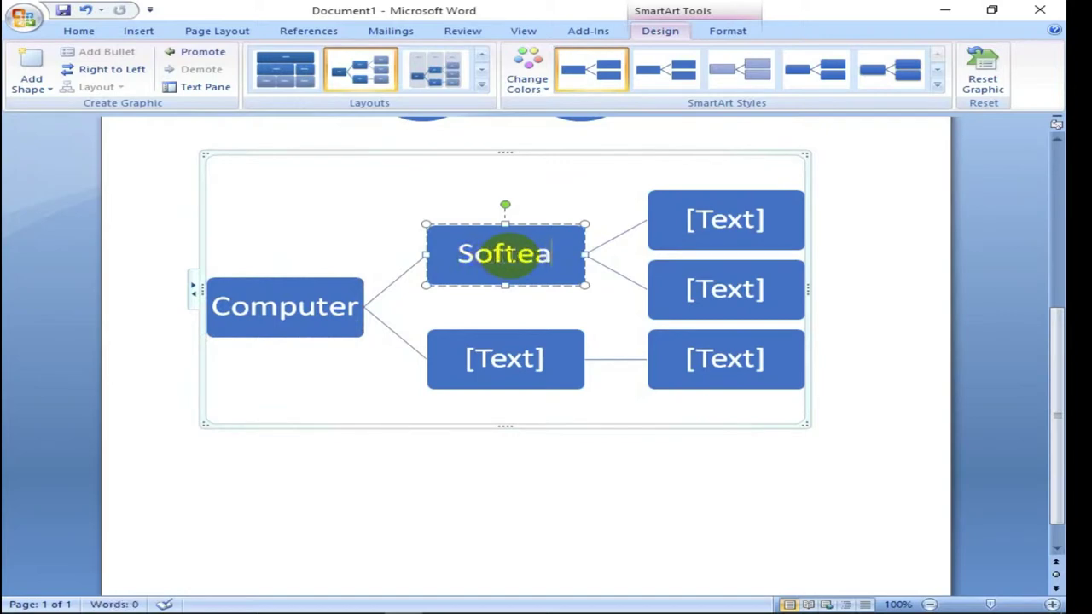
key("BackSpace")
key("BackSpace")
type("ware")
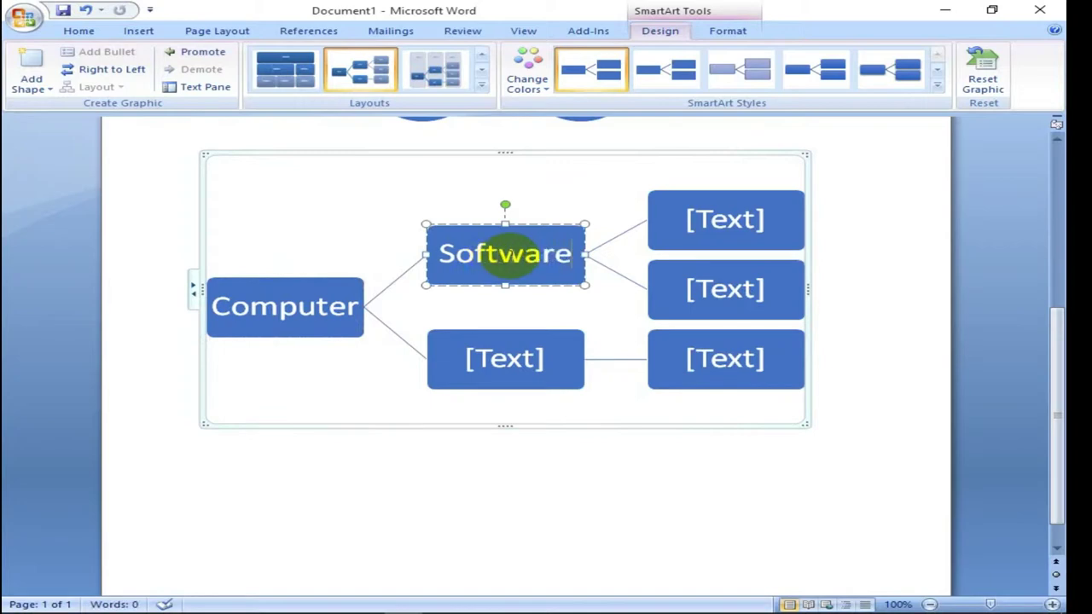
left_click(509, 361)
type("Ha")
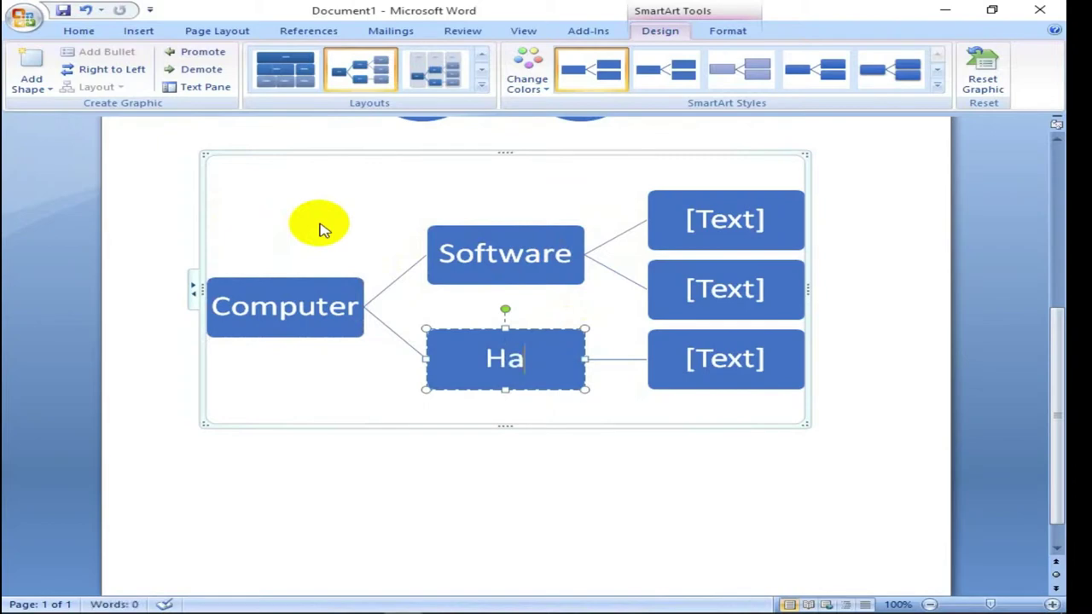
type("red")
key("BackSpace")
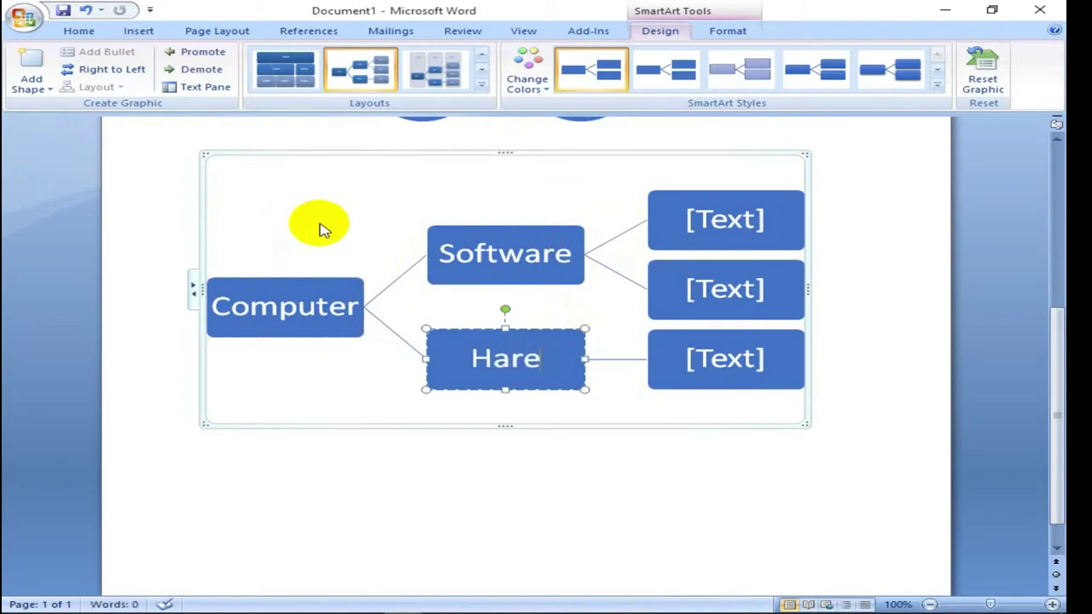
type("dwa")
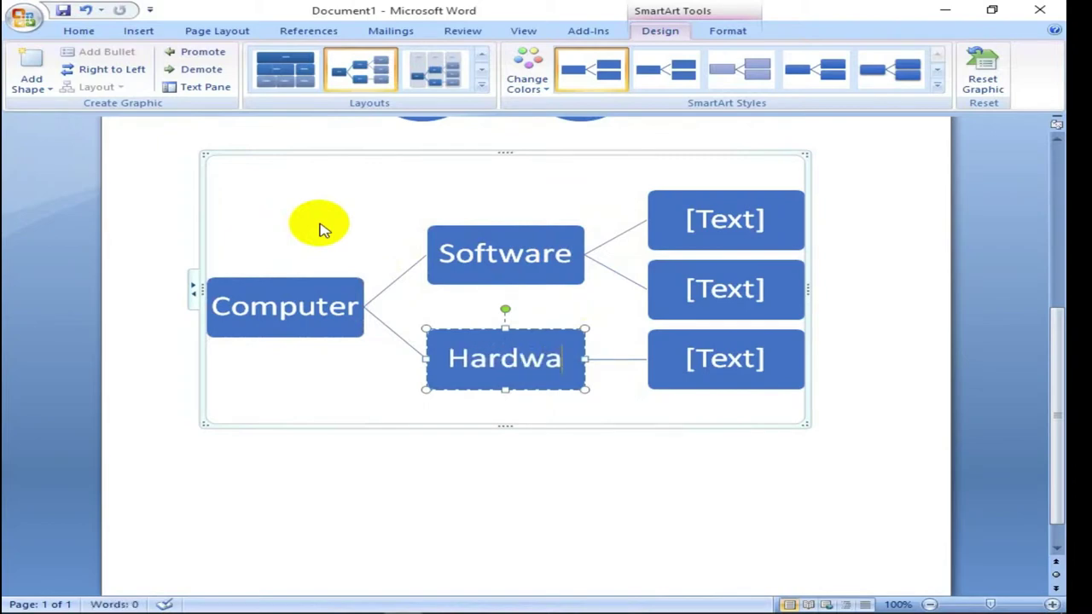
type("ew")
key("BackSpace")
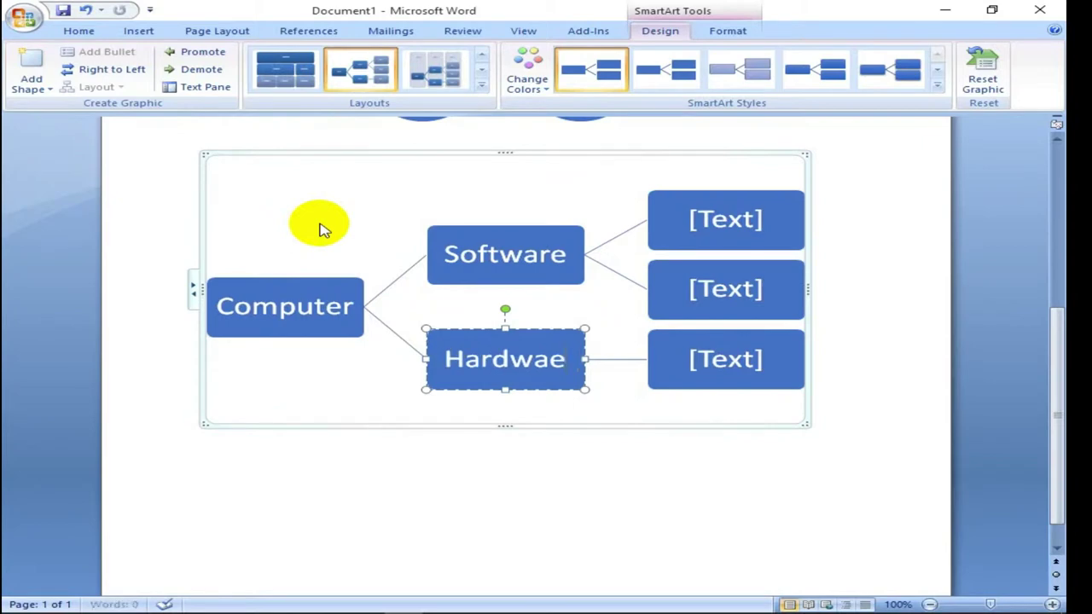
key("BackSpace")
type("re")
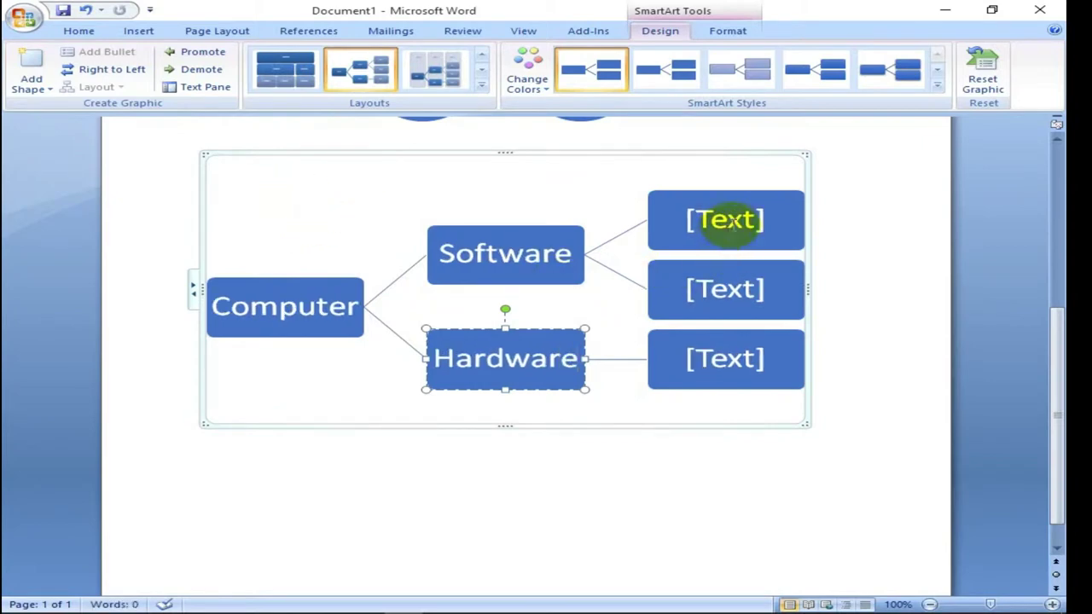
- Fill the right-hand boxes with MS Office, Photoshop and Monitor
left_click(725, 220)
type("MS")
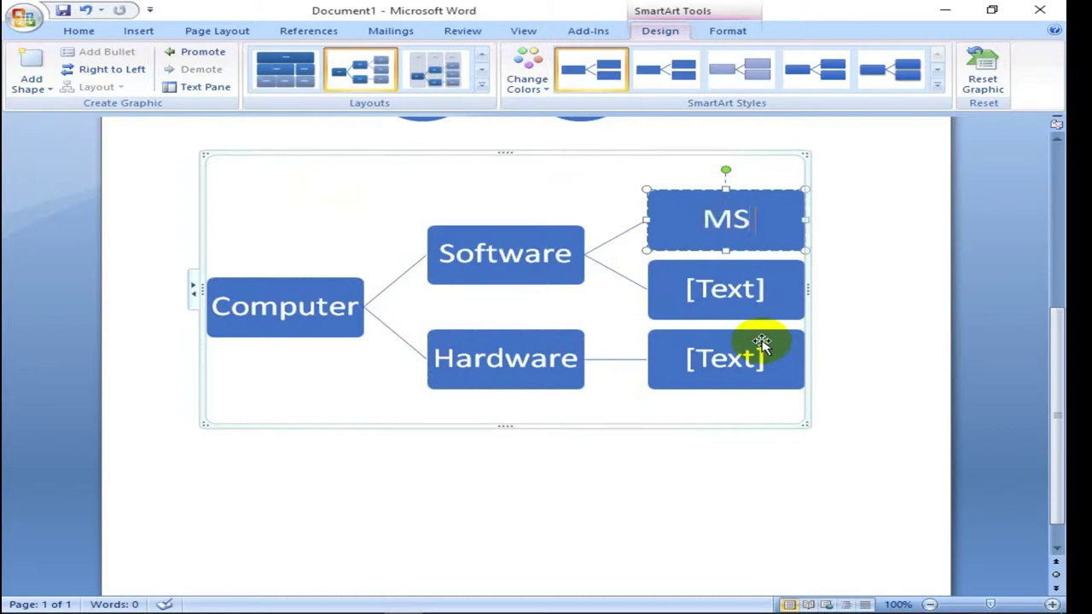
type("Offic")
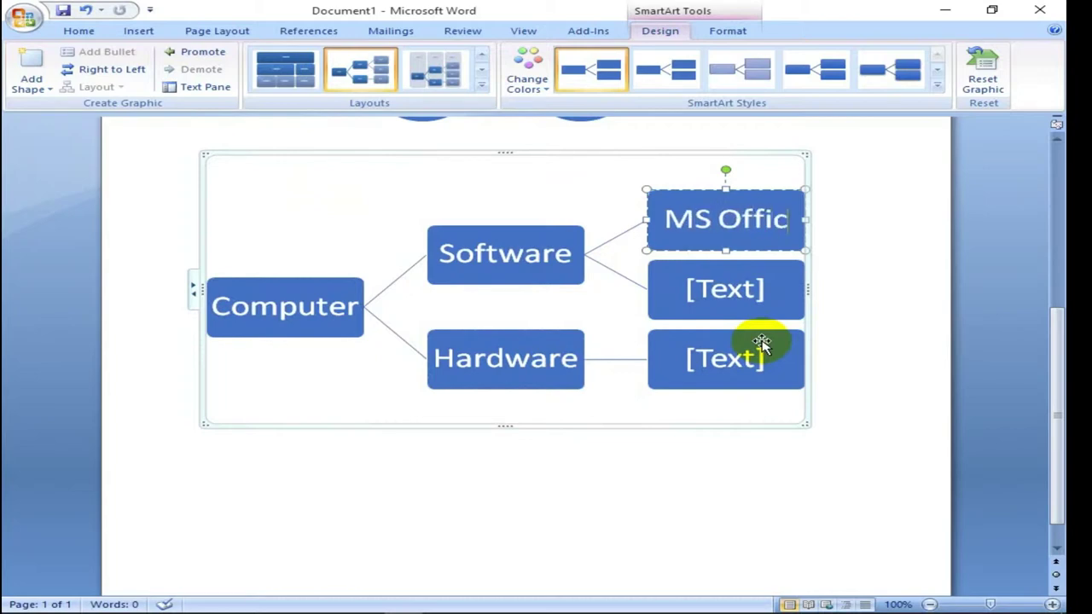
type("e")
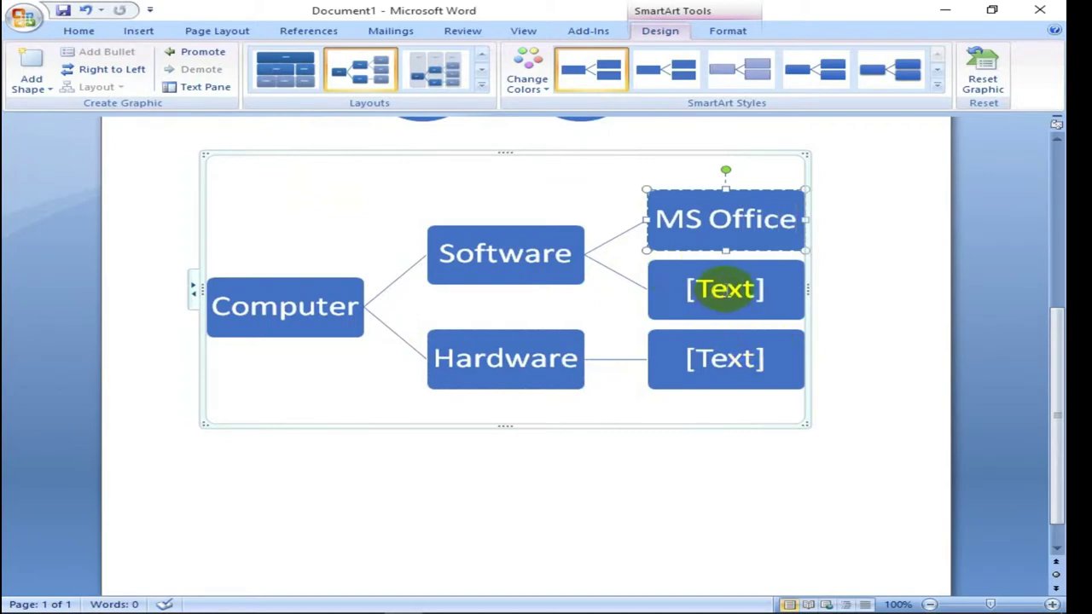
left_click(727, 292)
type("P")
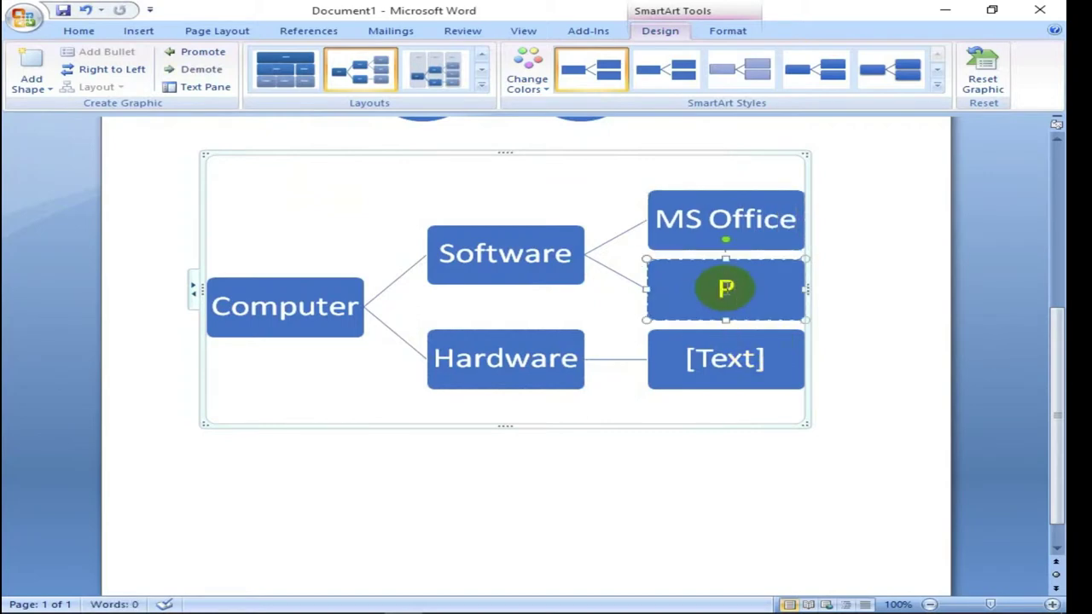
type("hotoshop")
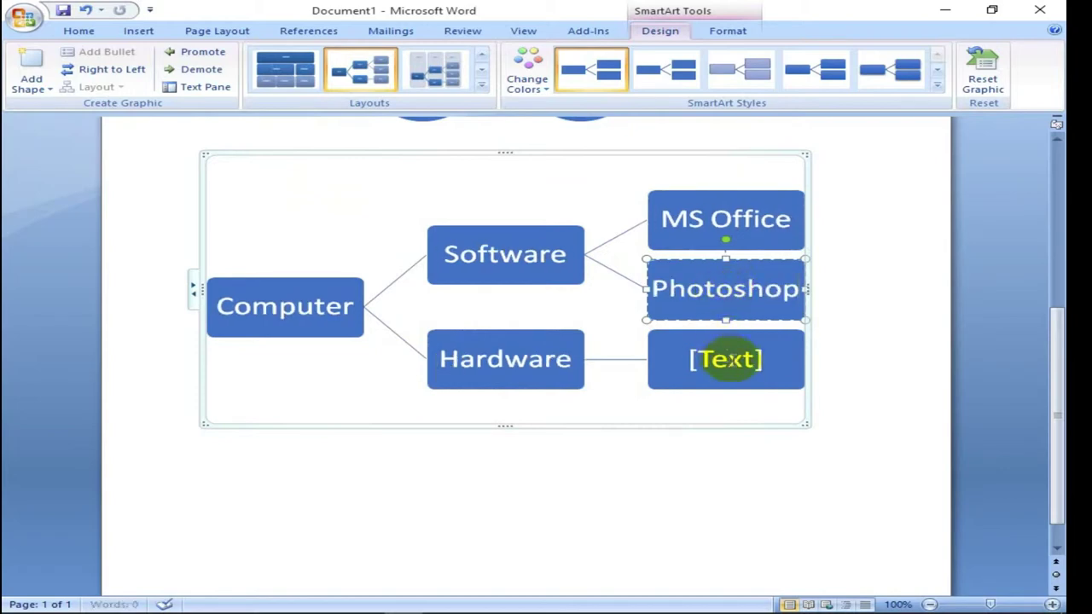
left_click(775, 340)
type("Moni")
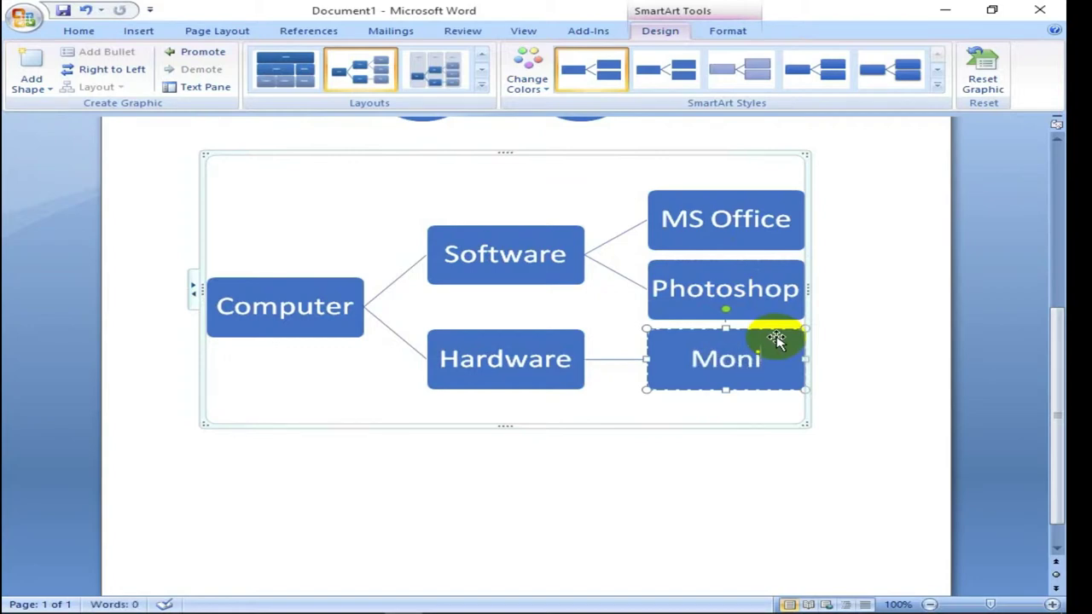
type("to")
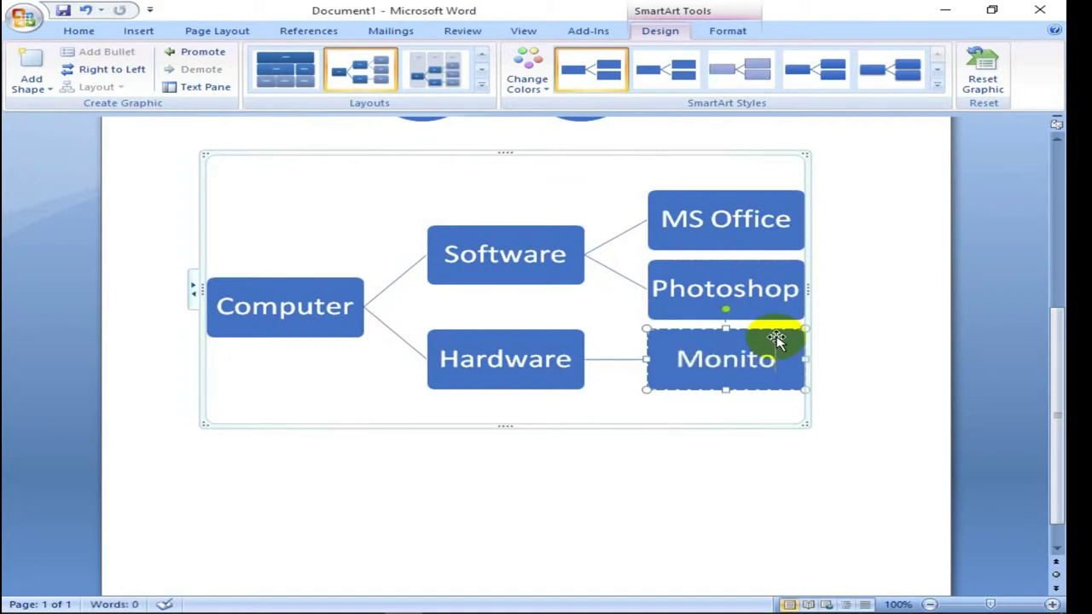
type("r")
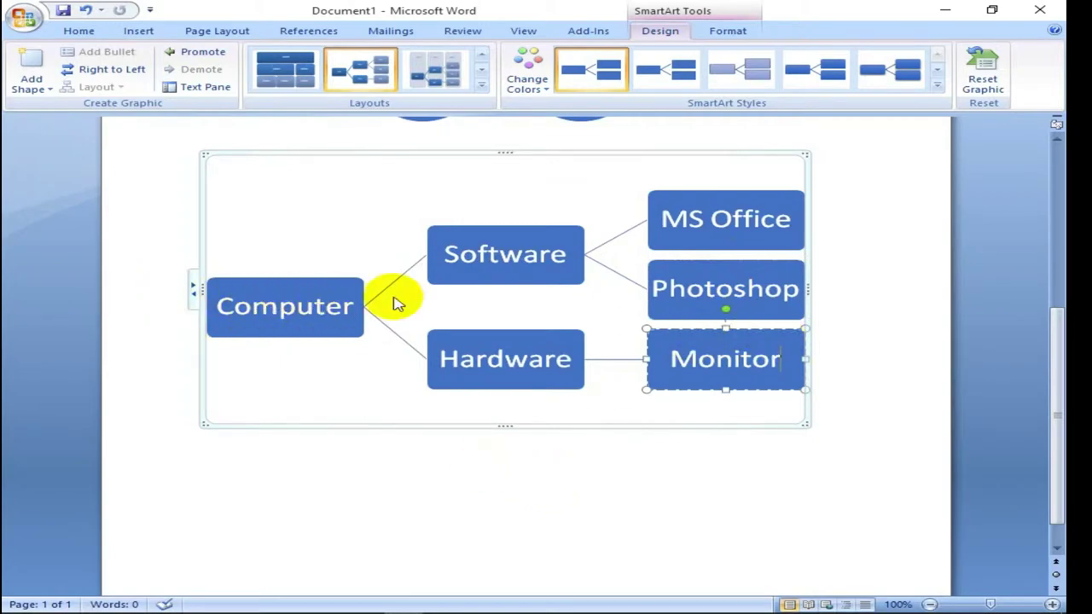
scroll(719, 312, "up", 3)
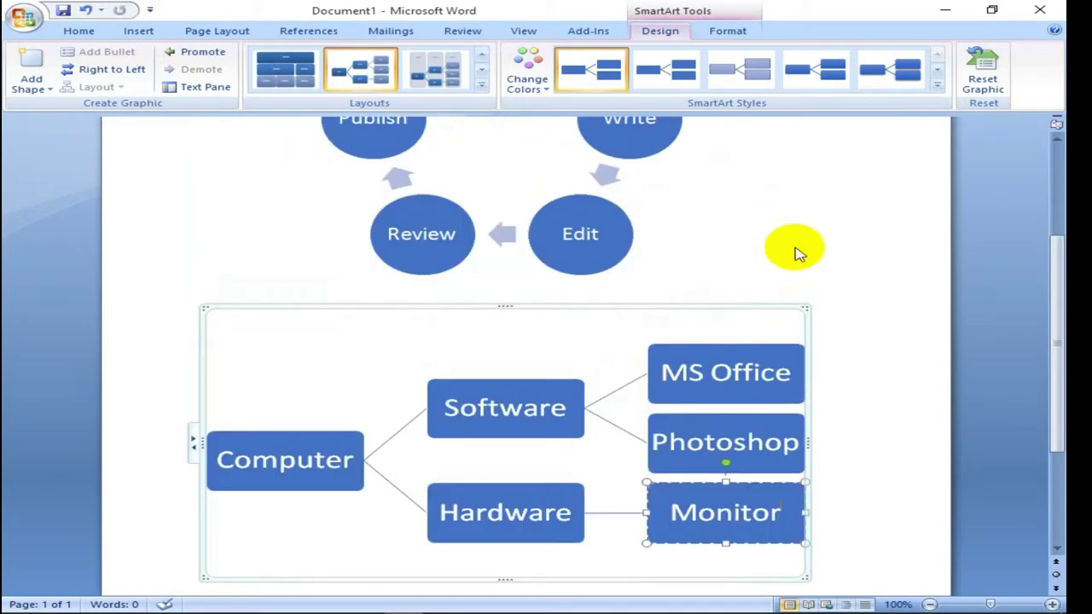
left_click(794, 248)
- Browse the SmartArt Relationship, Matrix, Pyramid, Hierarchy, Cycle, Process and List layouts, then close the gallery
left_click(149, 35)
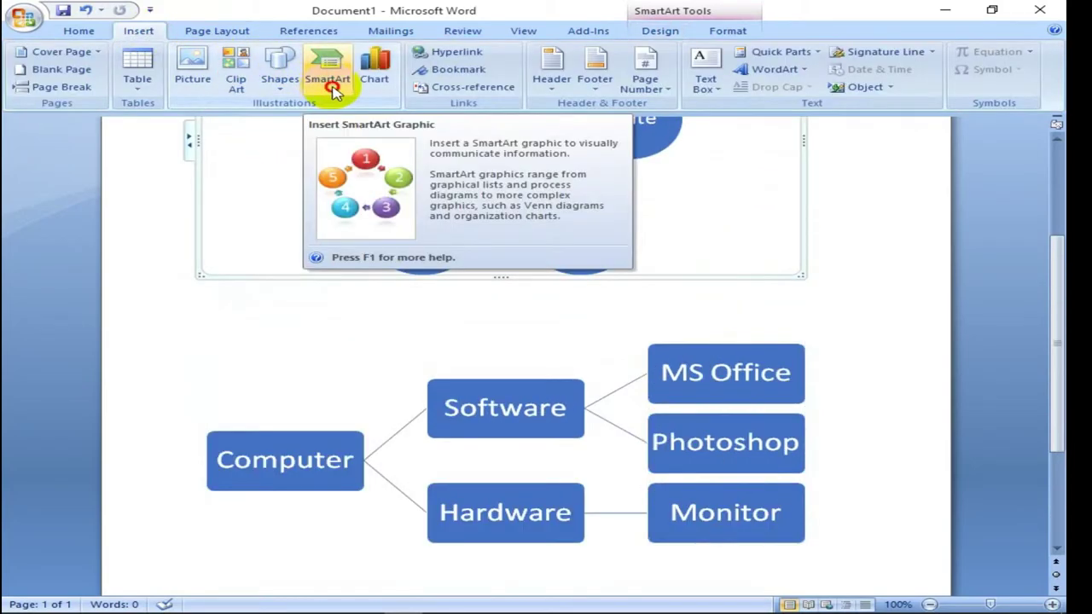
left_click(329, 78)
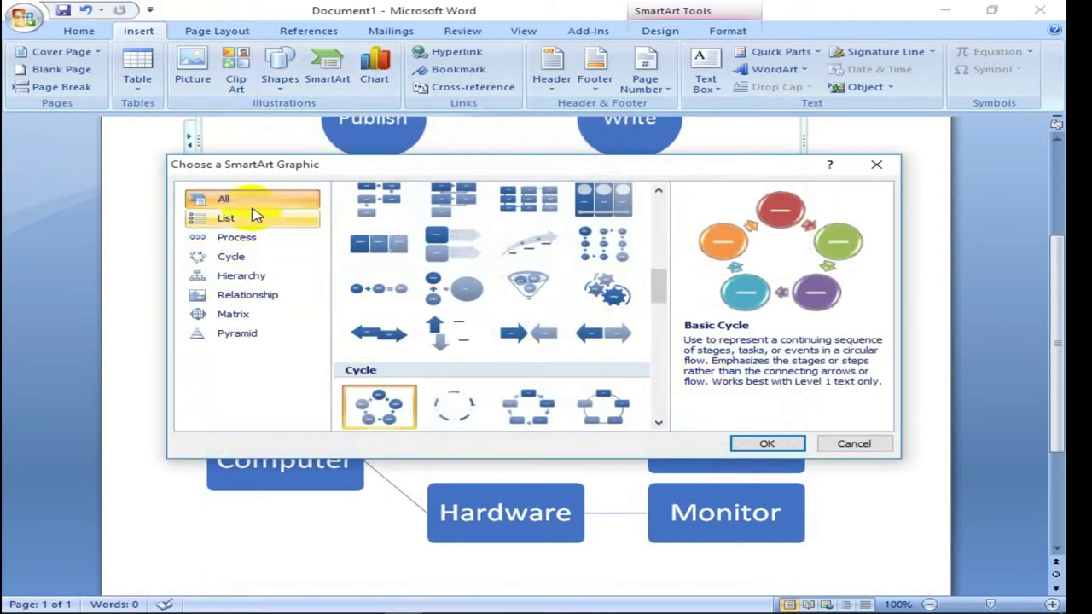
left_click(245, 298)
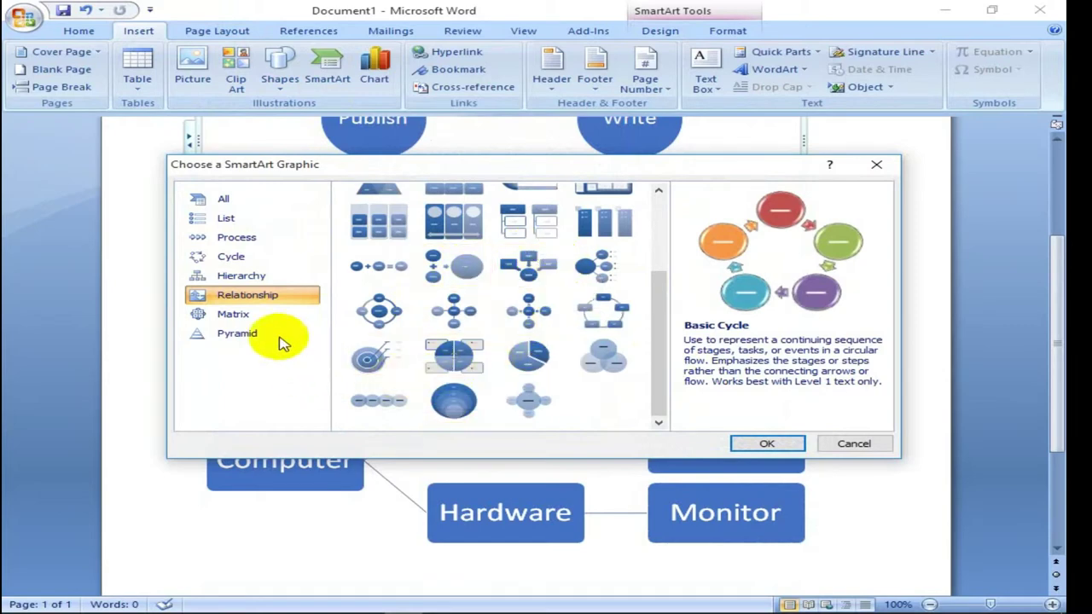
left_click(234, 314)
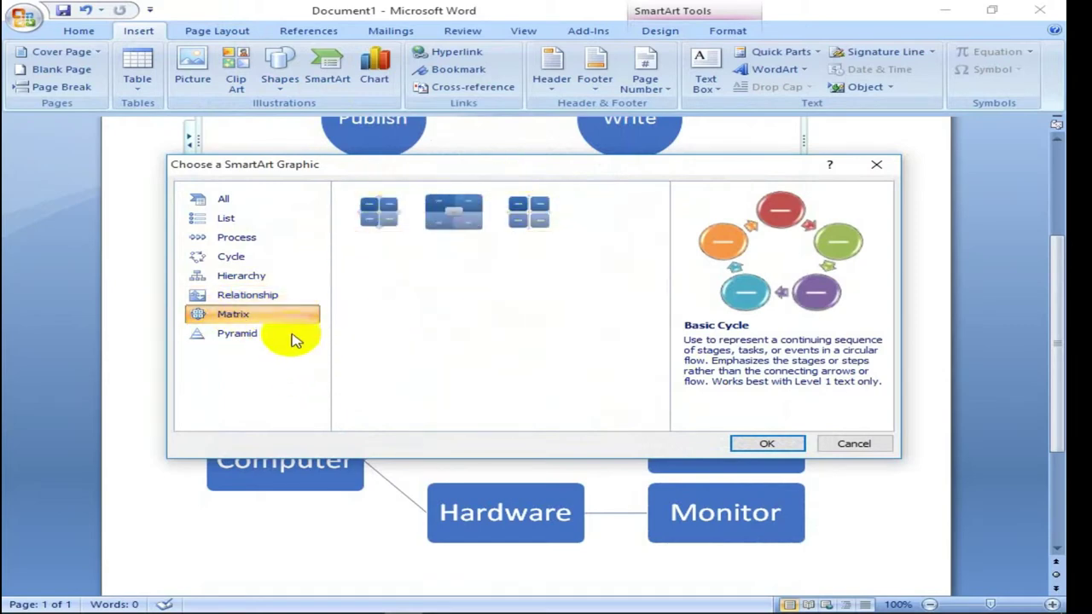
left_click(266, 335)
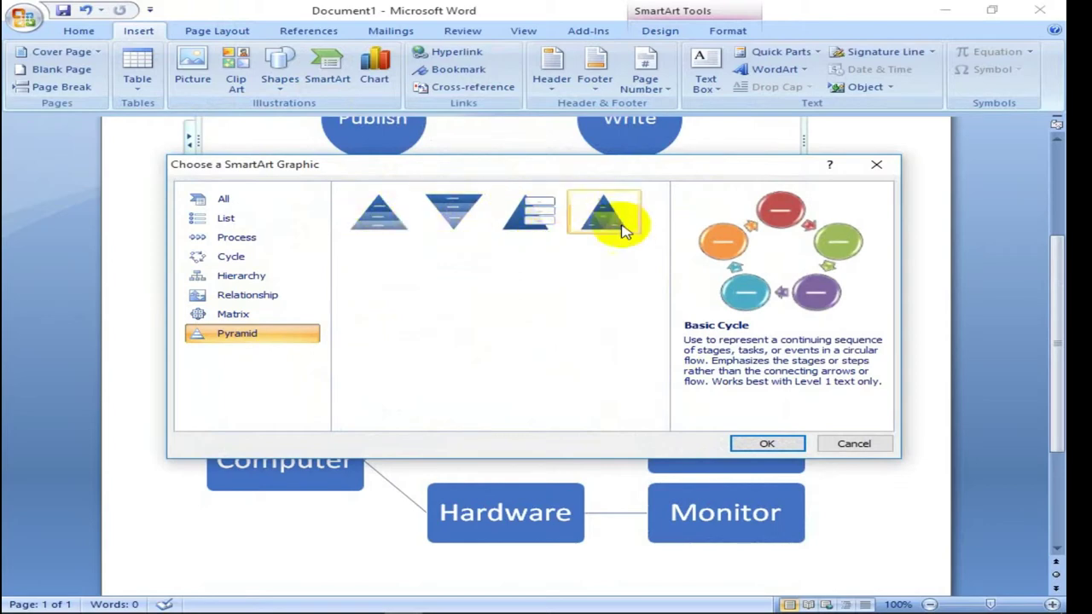
left_click(273, 294)
left_click(252, 274)
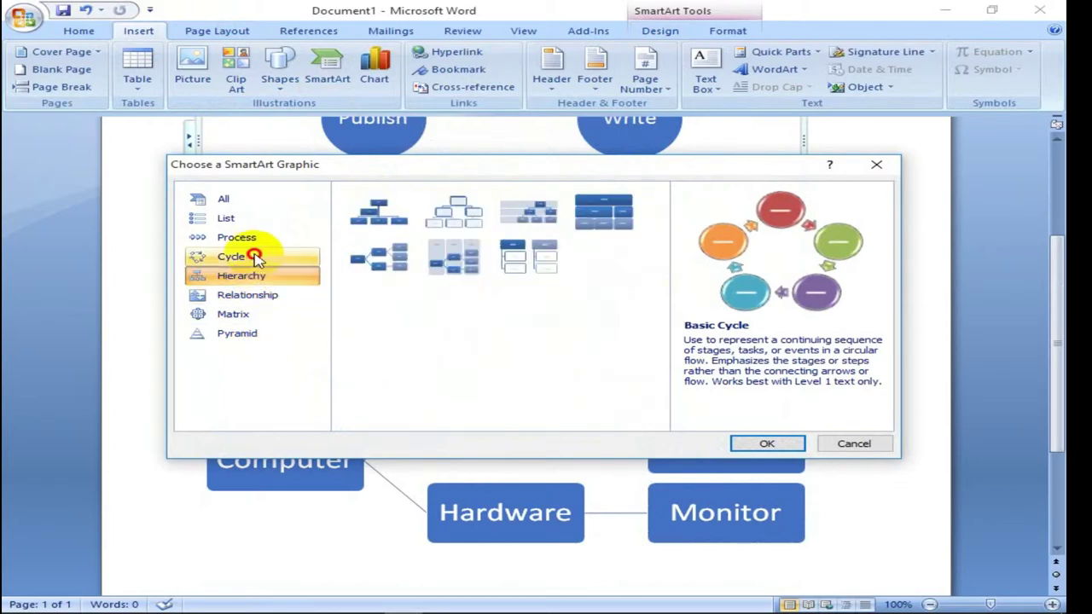
left_click(254, 258)
left_click(260, 237)
left_click(261, 219)
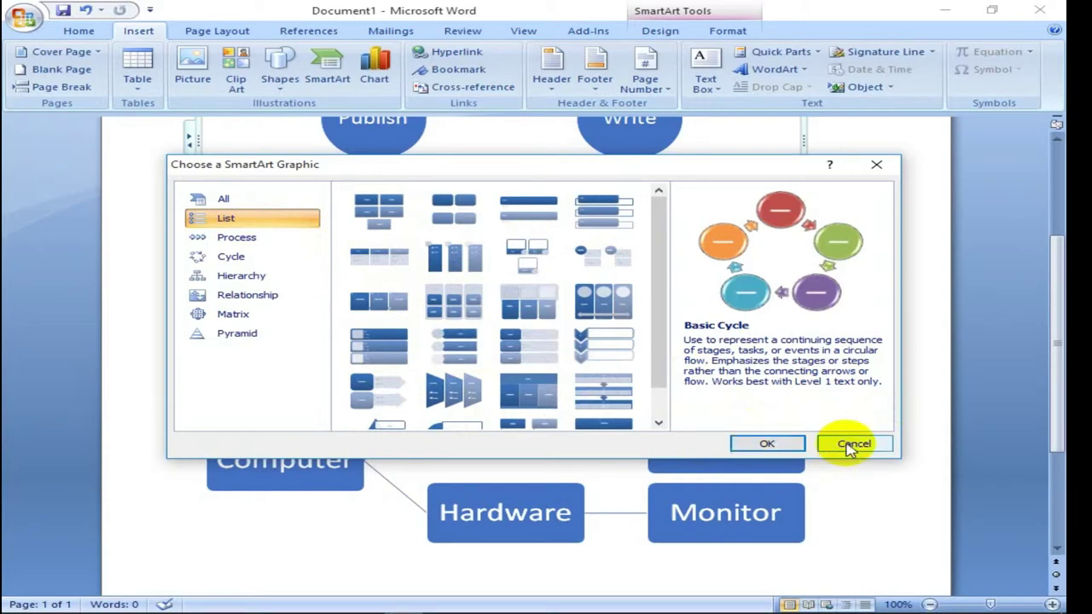
left_click(773, 445)
- Insert a page break (Ctrl+Enter) below the Computer hierarchy diagram
scroll(628, 373, "up", 2)
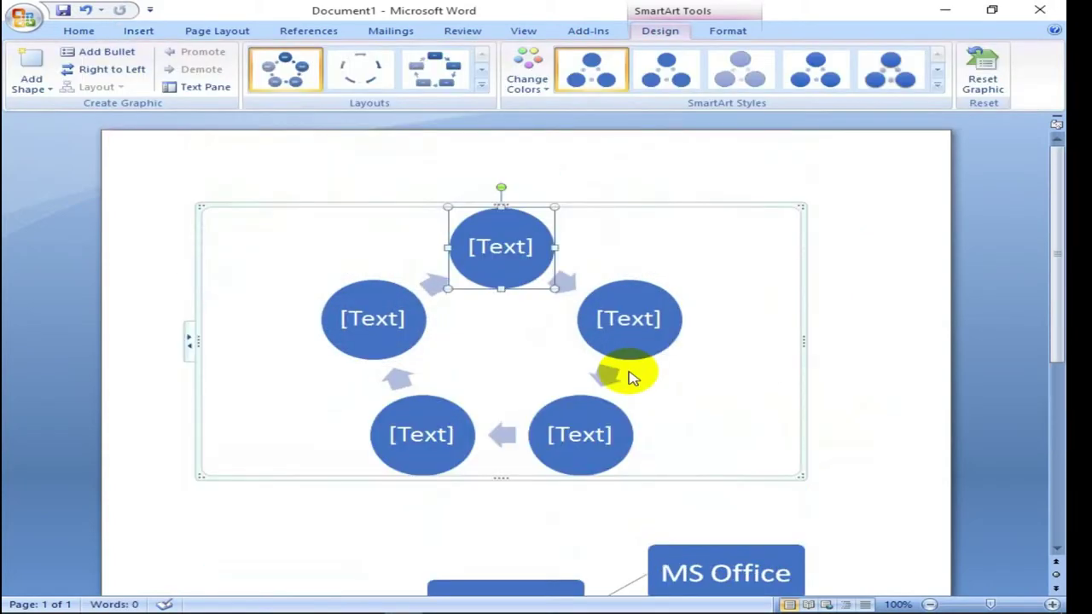
scroll(631, 371, "down", 5)
scroll(632, 371, "up", 4)
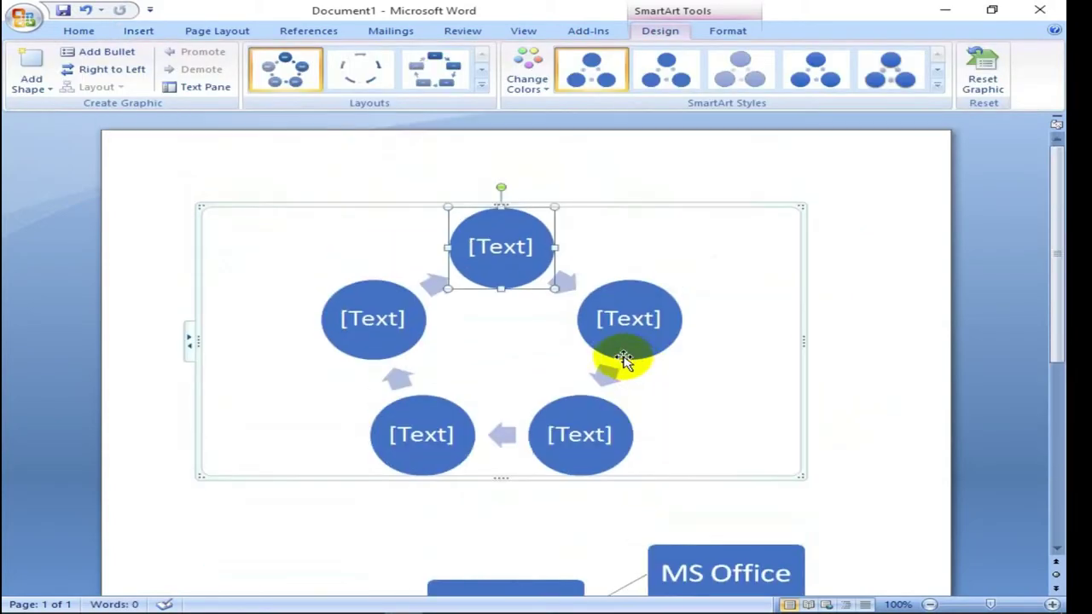
left_click(138, 31)
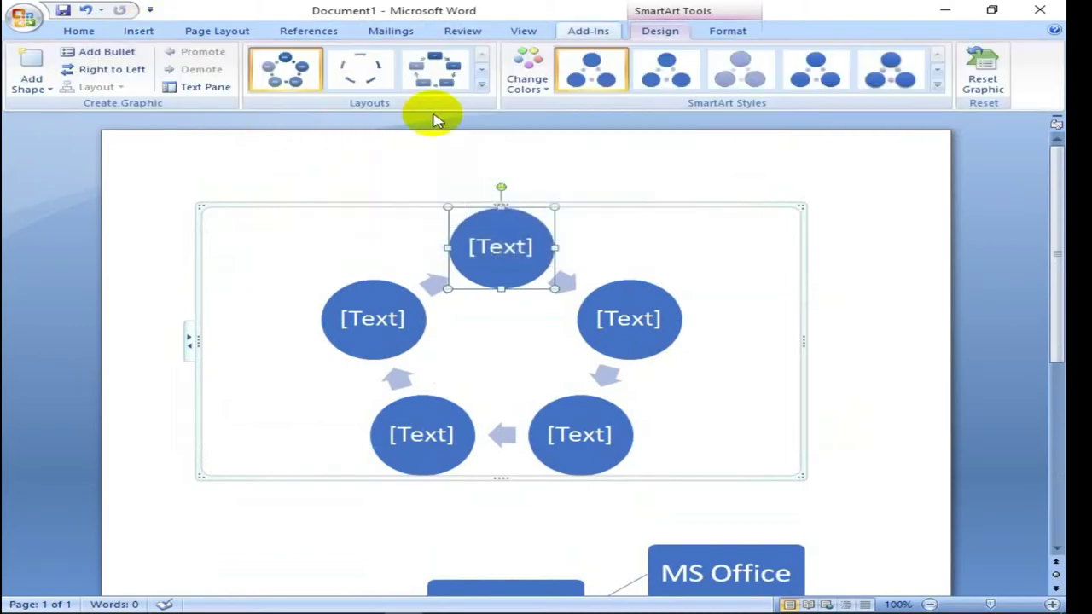
scroll(774, 453, "down", 5)
scroll(663, 429, "down", 3)
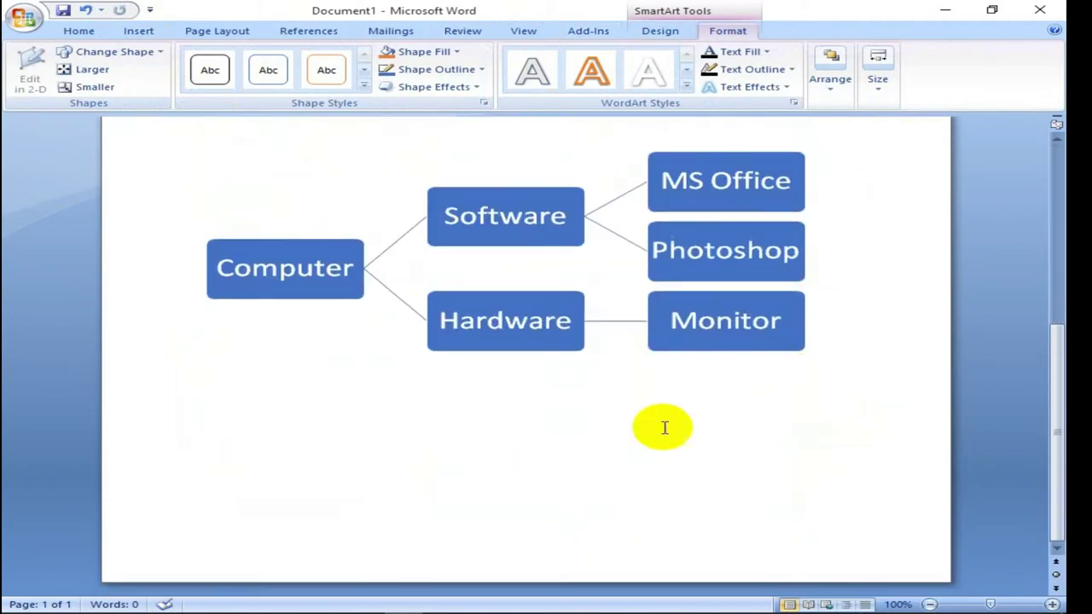
left_click(268, 453)
key("ctrl+Return")
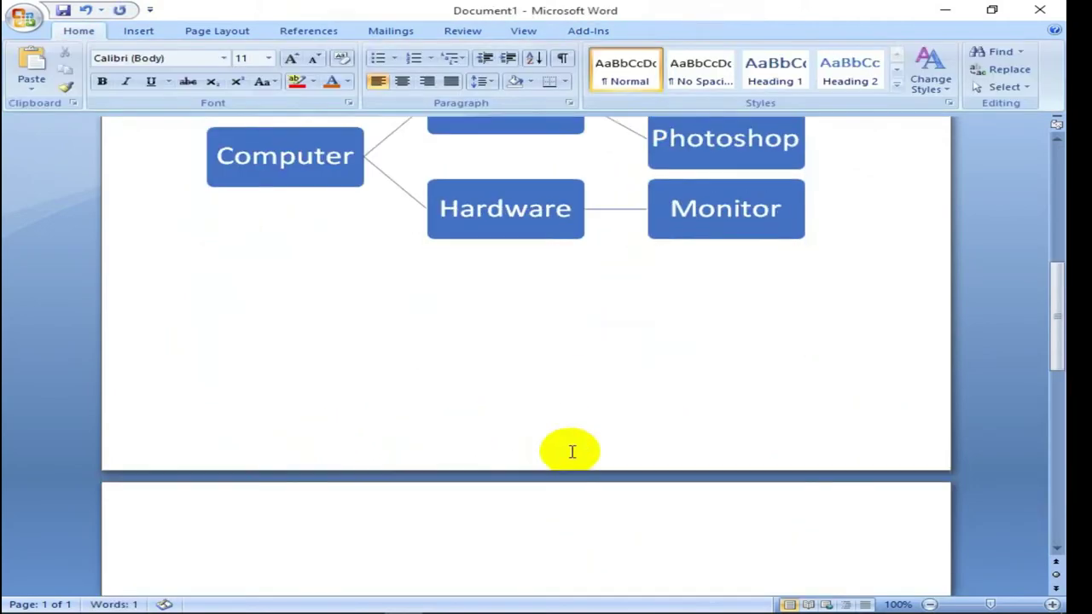
- Insert a 3-D Pie chart from the Pie section of the Insert Chart dialog
left_click(142, 32)
left_click(366, 85)
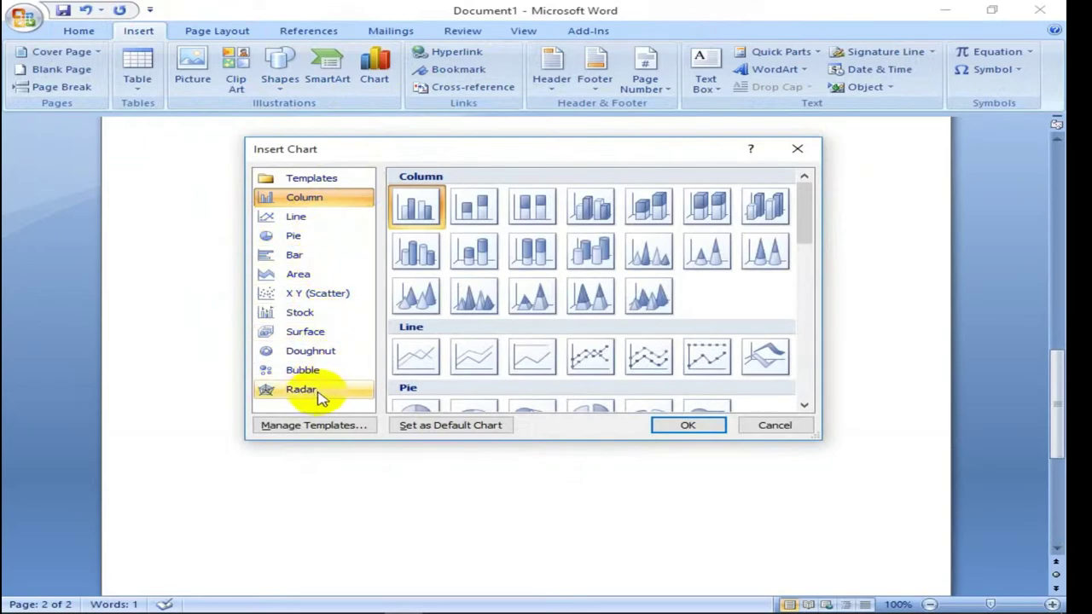
left_click(303, 242)
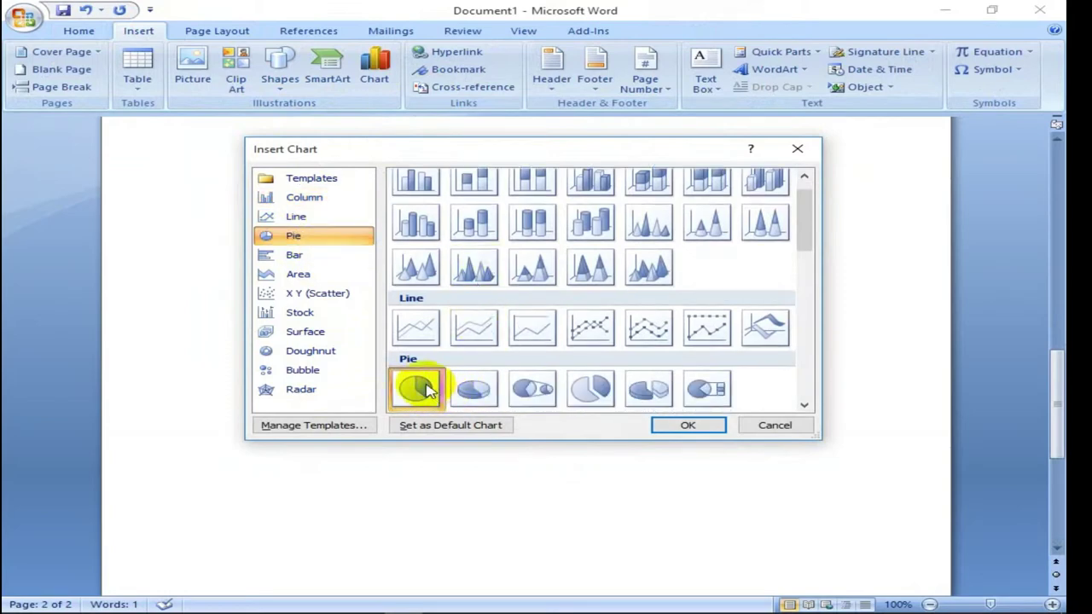
scroll(512, 231, "up", 1)
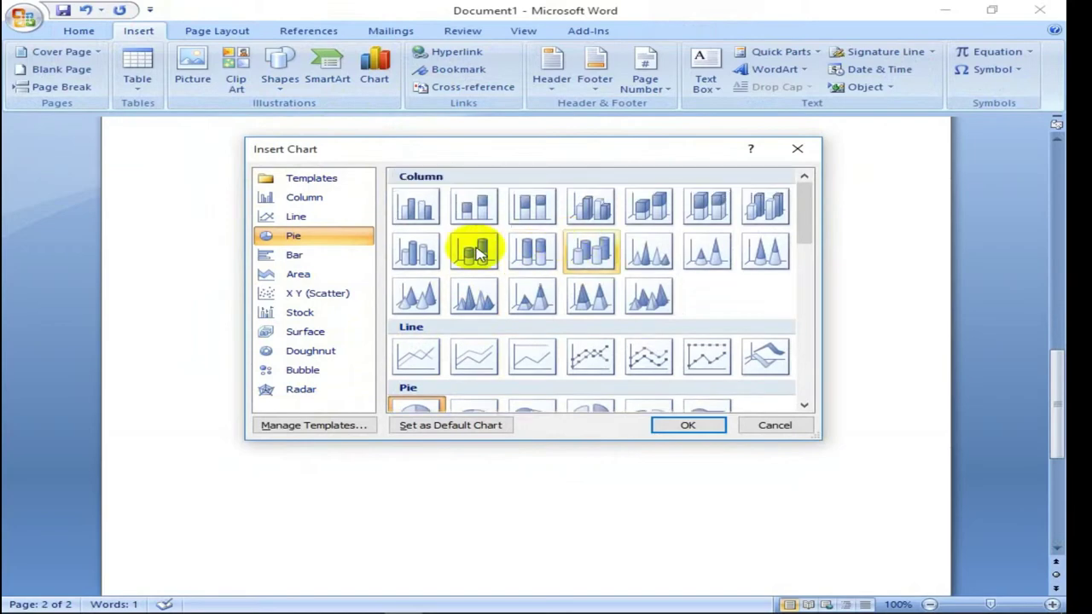
scroll(566, 239, "down", 5)
scroll(566, 227, "up", 3)
scroll(414, 208, "up", 3)
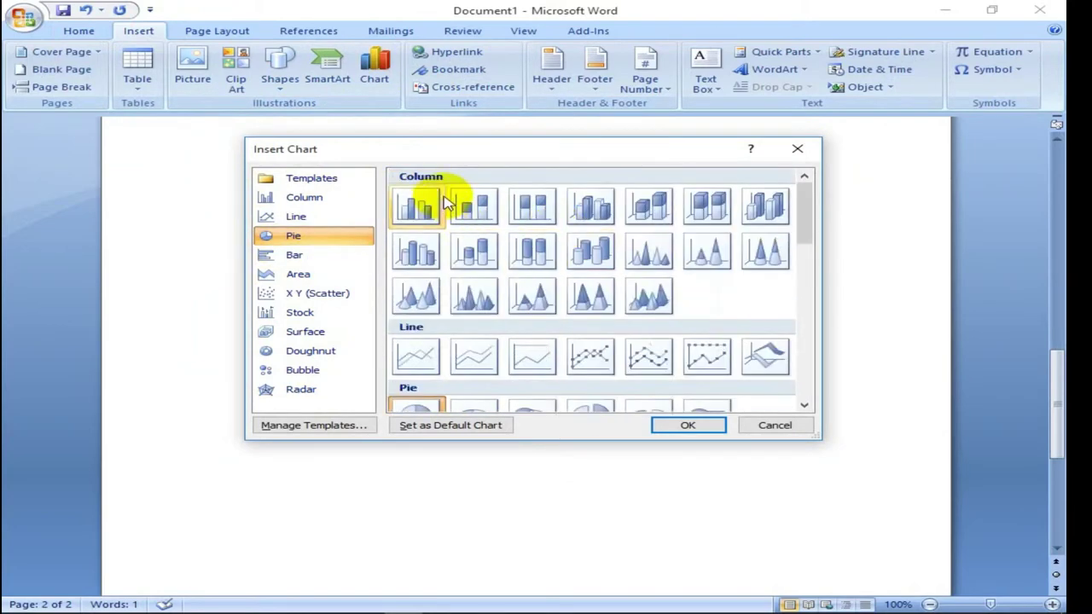
scroll(475, 280, "down", 3)
scroll(458, 304, "down", 2)
scroll(458, 305, "down", 2)
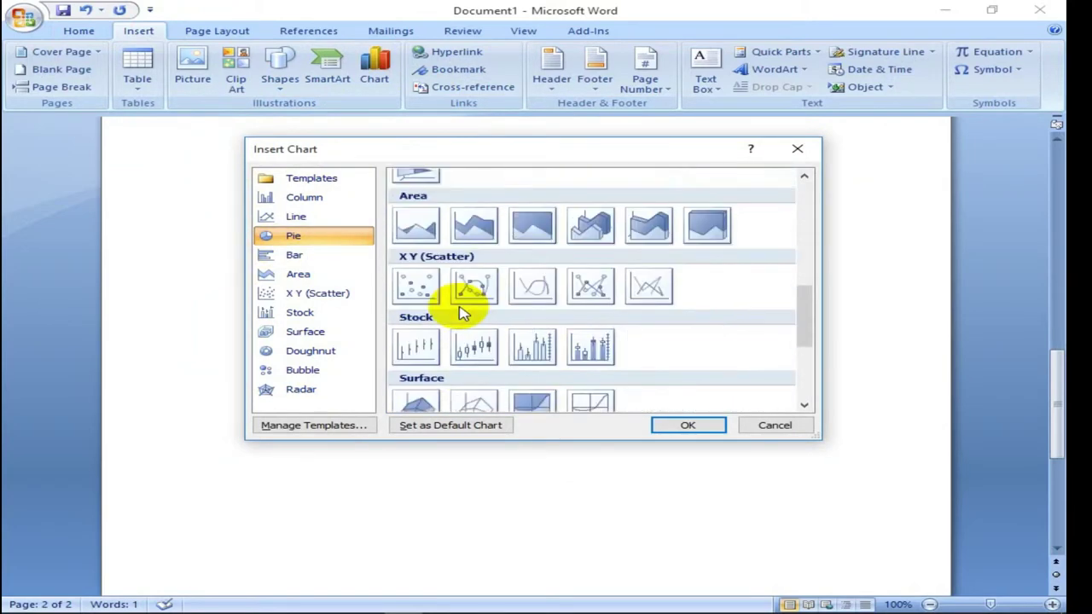
scroll(463, 314, "down", 3)
scroll(463, 314, "up", 7)
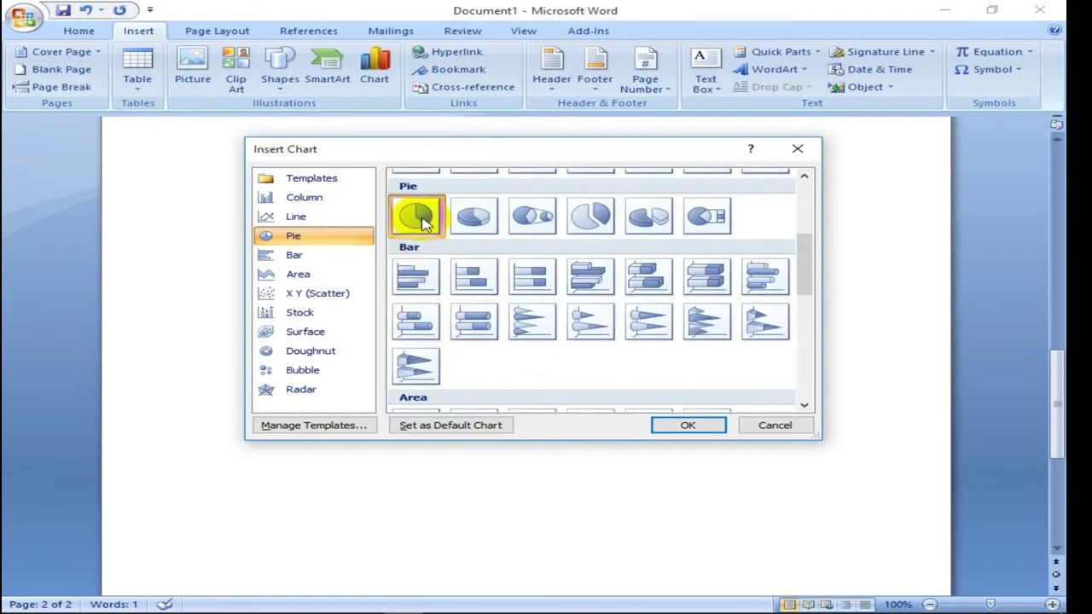
left_click(482, 222)
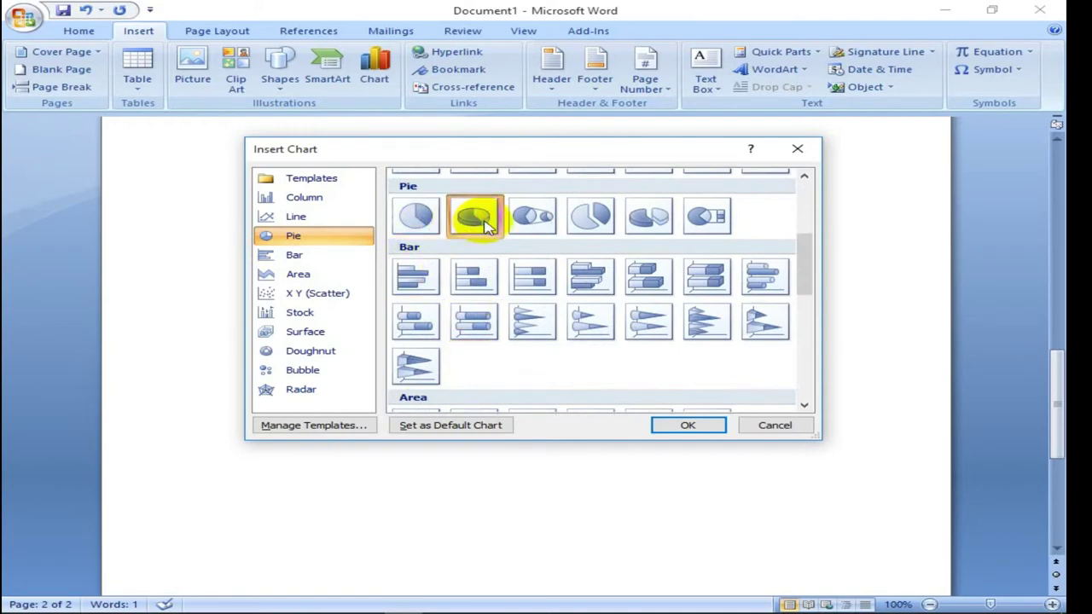
left_click(685, 424)
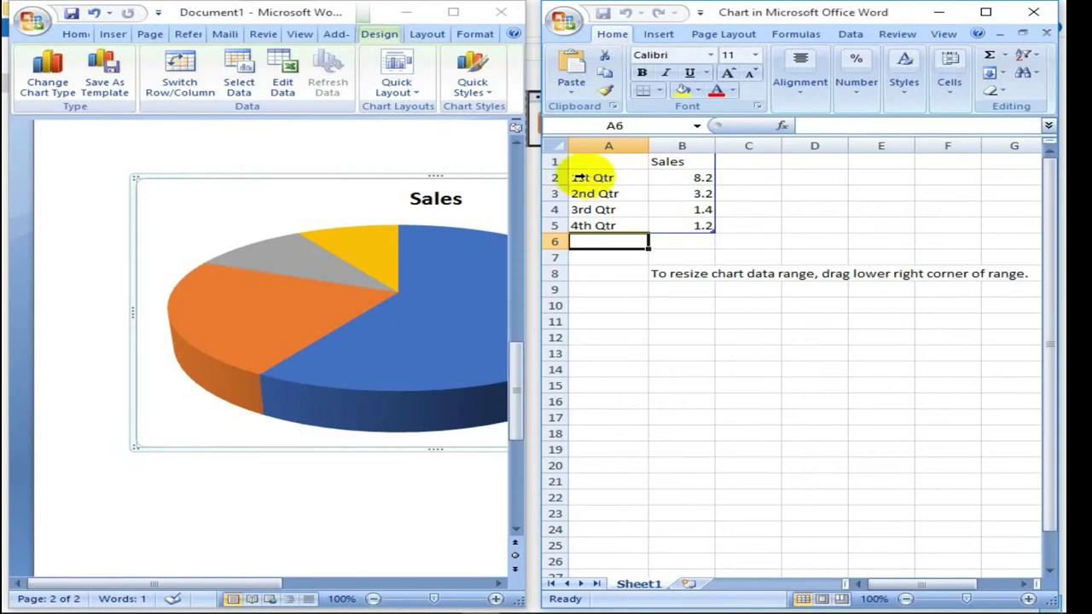
- Select cell A2 in the chart's sample quarterly data sheet
left_click(595, 178)
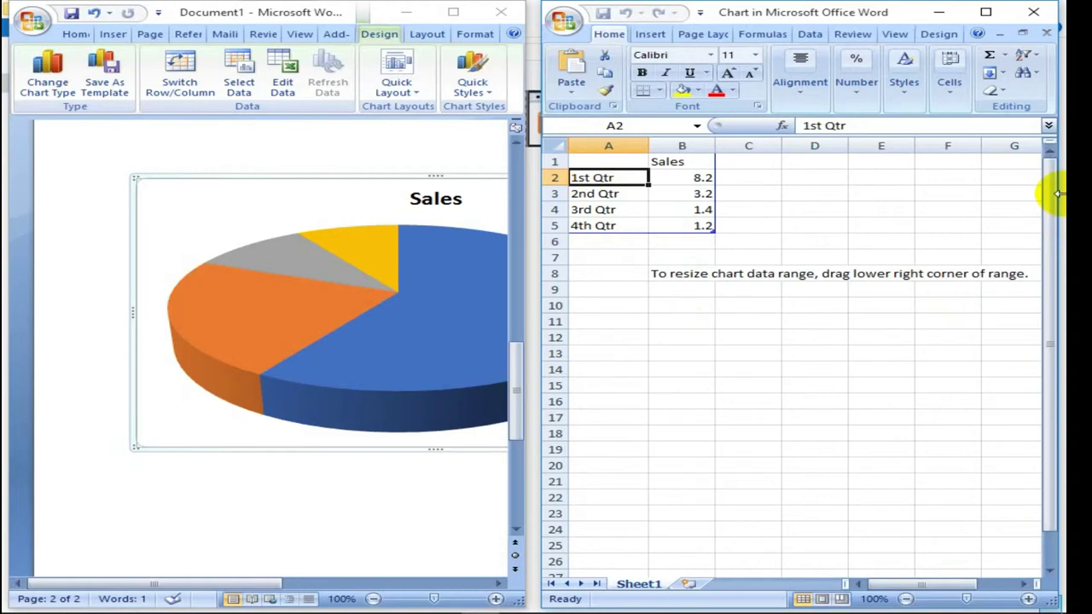
- Enter Bangladesh 25 and India 35 in the first two data rows
type("Bangladesh")
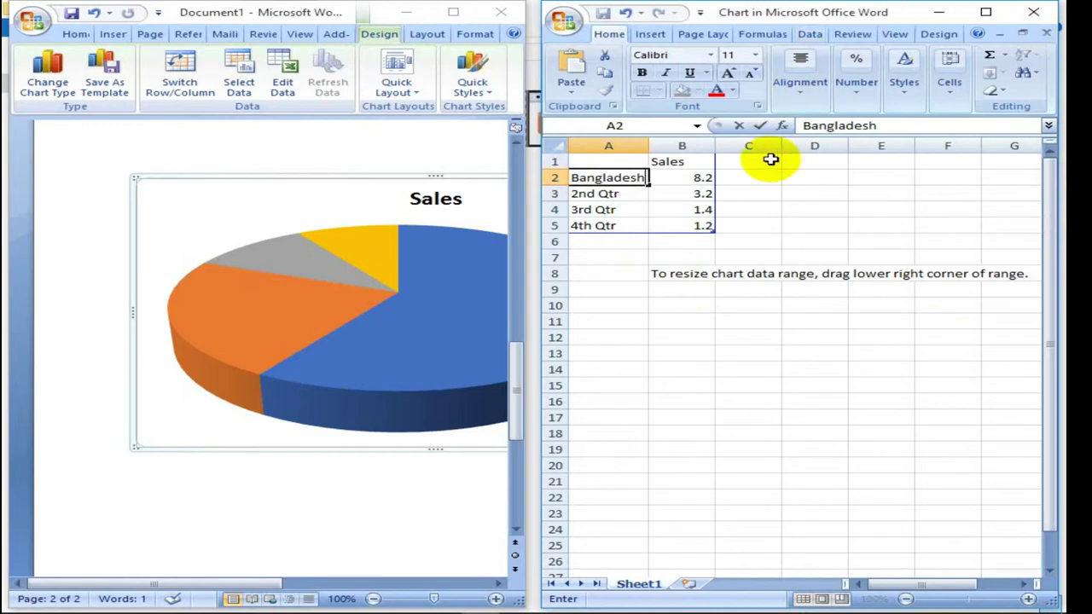
left_click(708, 177)
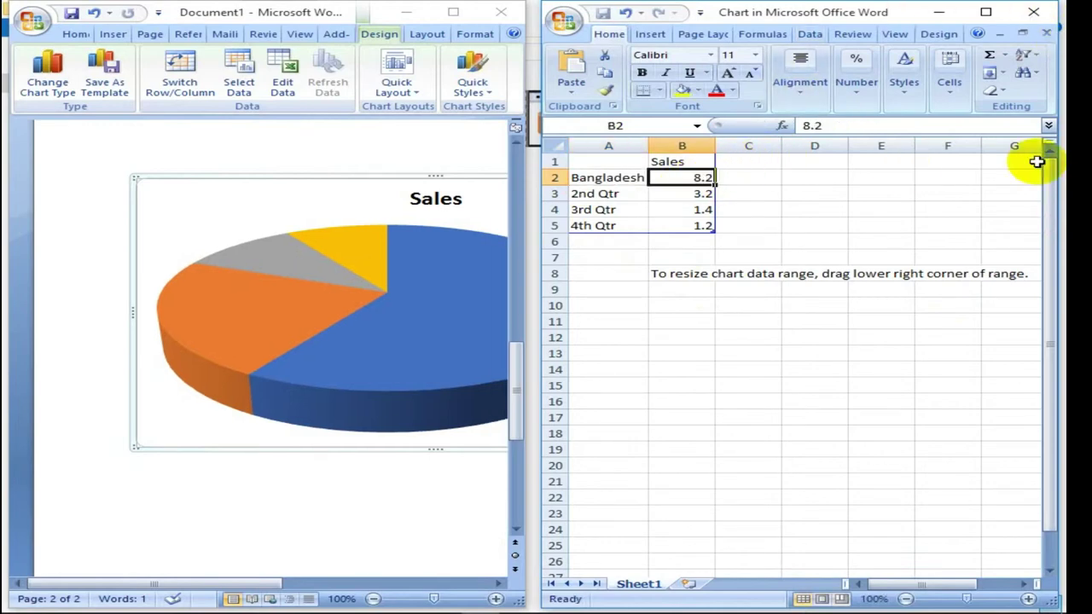
type("252")
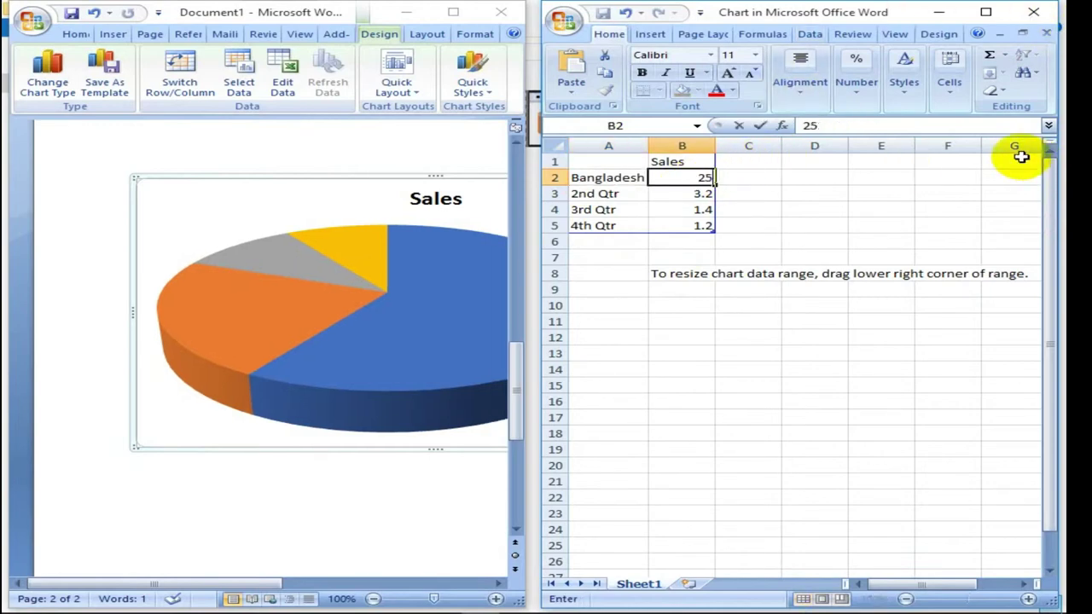
left_click(615, 195)
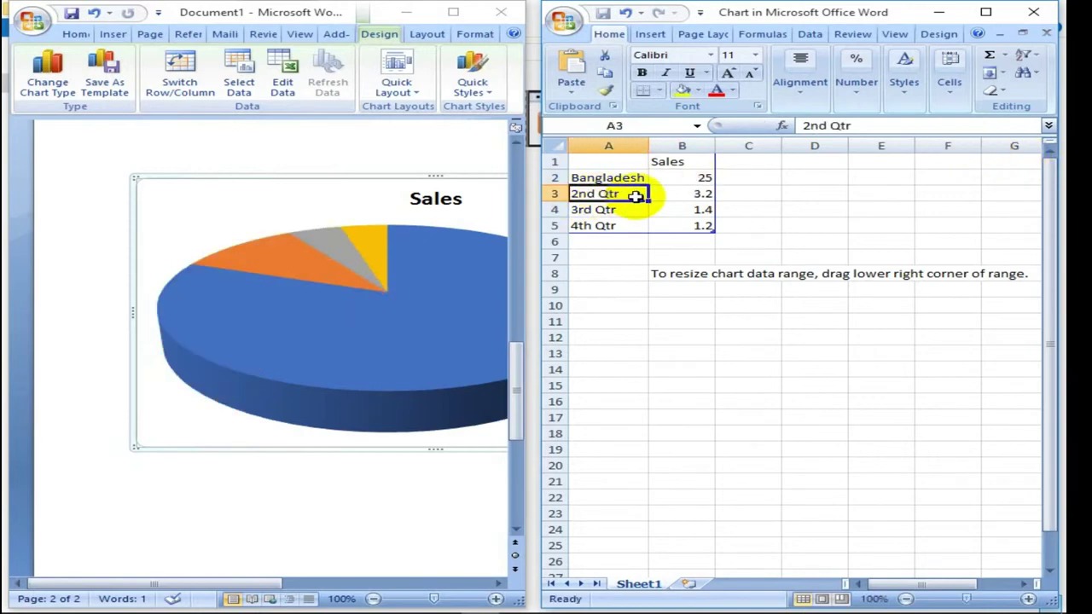
type("IN")
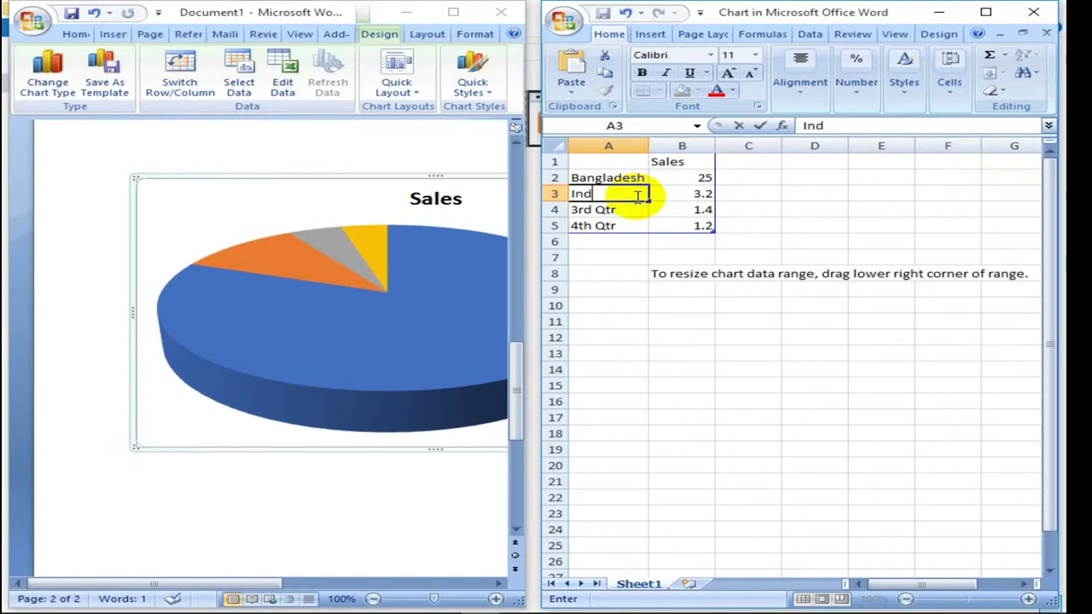
left_click(697, 195)
type("35")
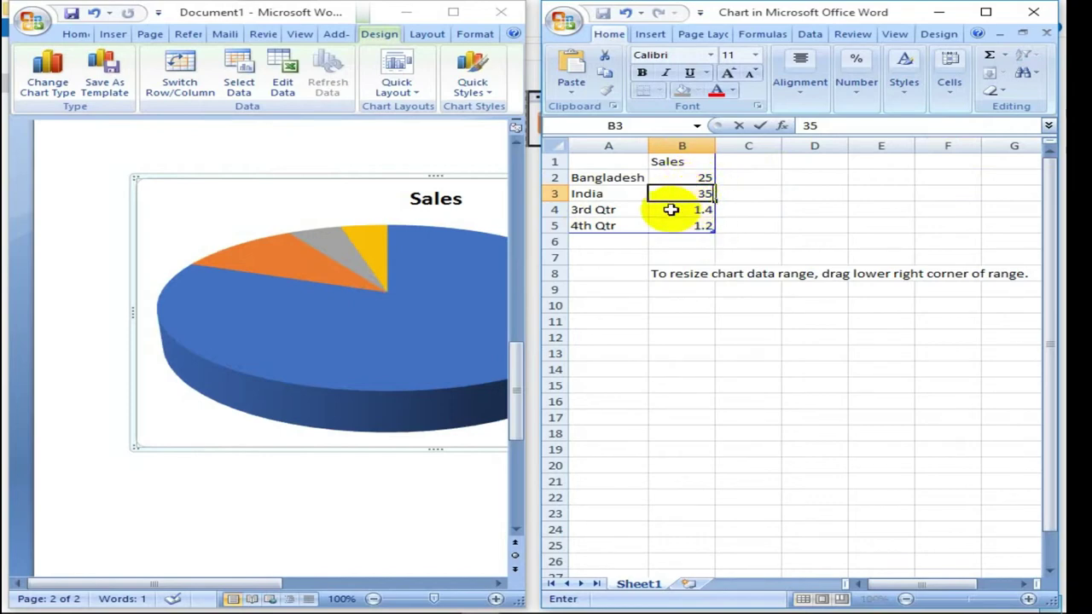
left_click(633, 210)
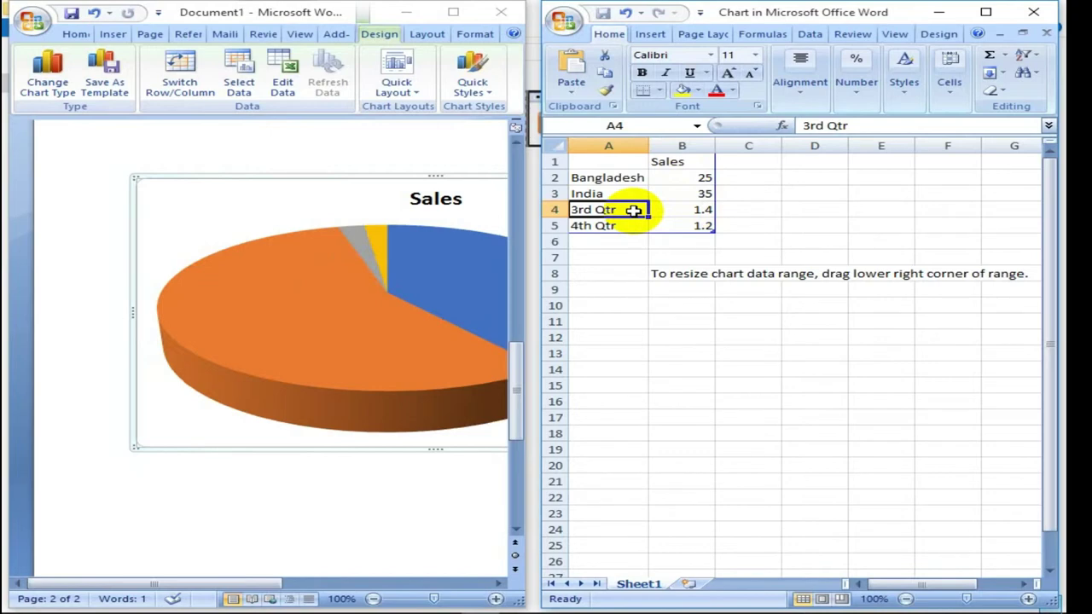
- Enter Japan 20 and Itali 15 in the remaining two data rows
type("Japan")
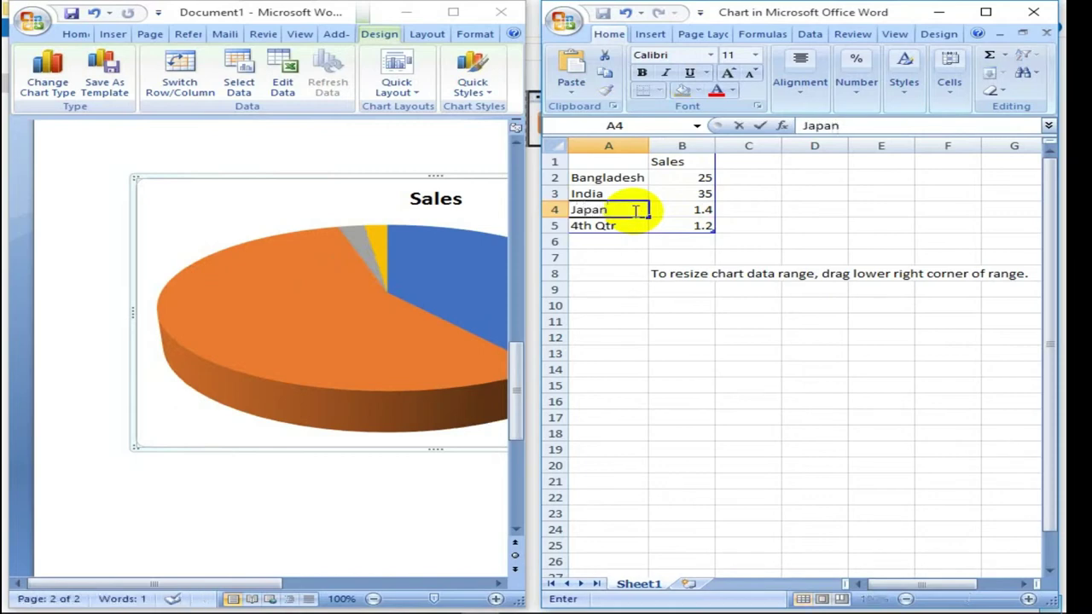
left_click(701, 210)
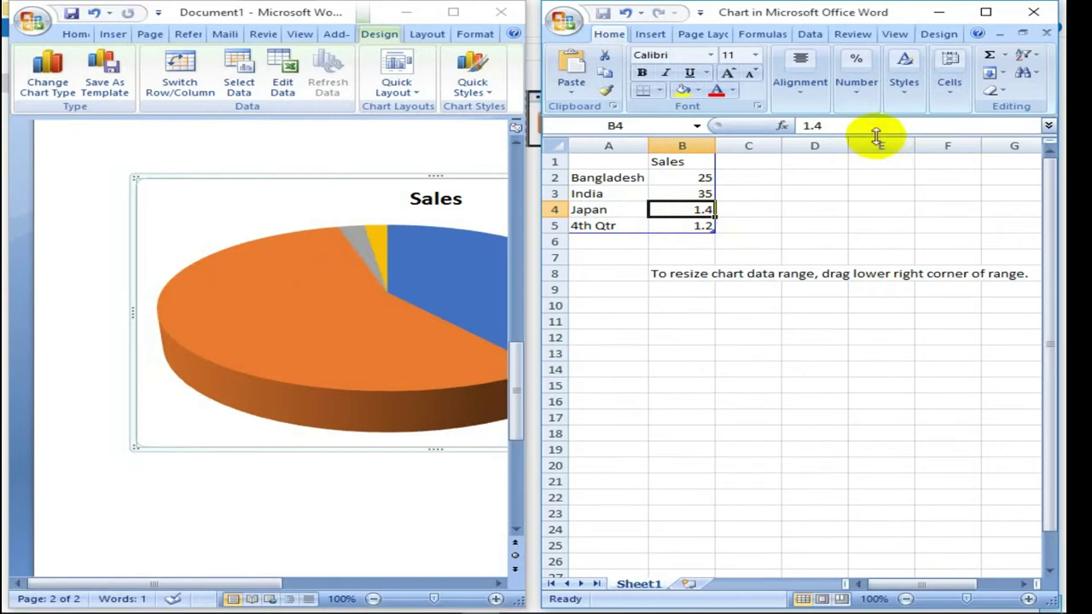
type("20")
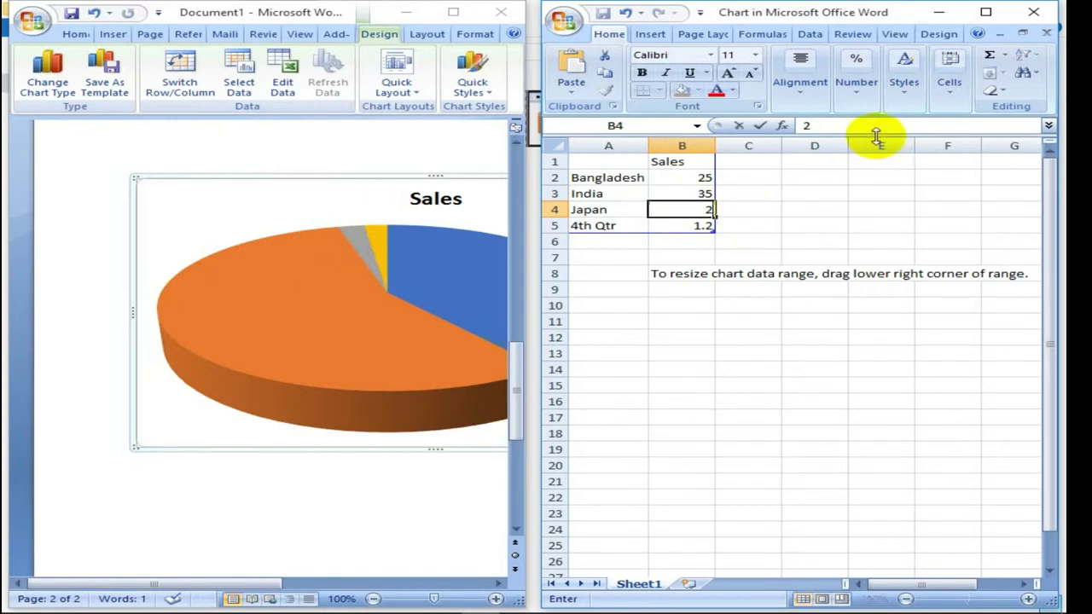
left_click(680, 226)
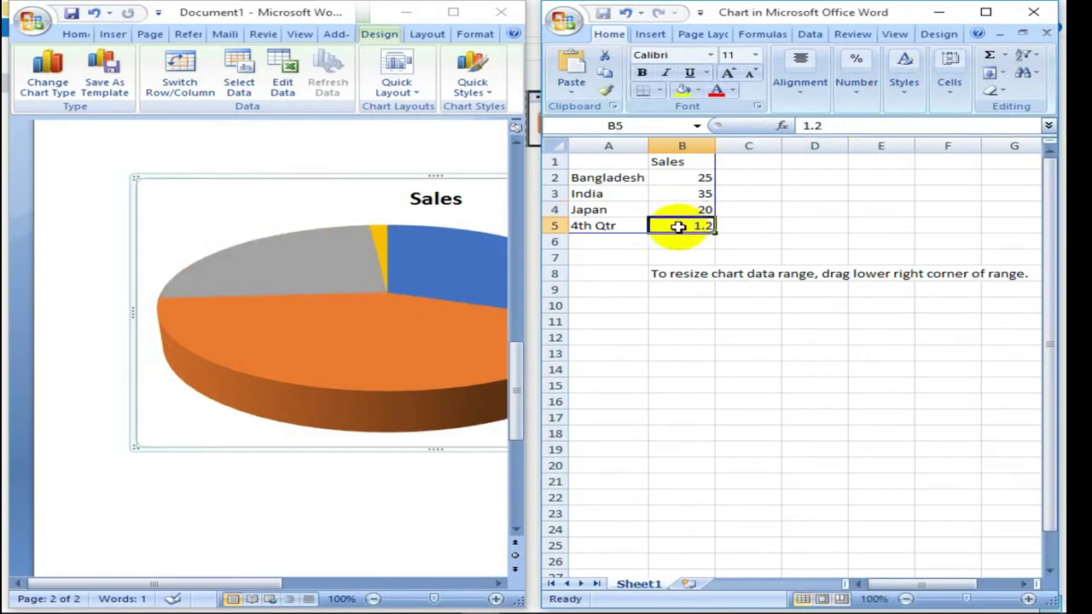
type("15")
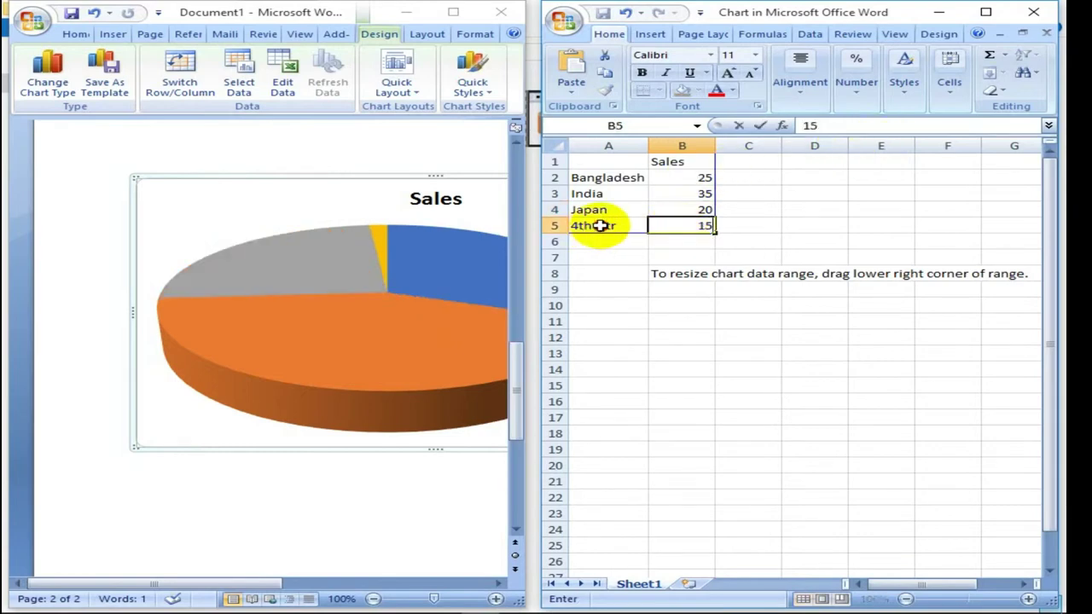
left_click(600, 225)
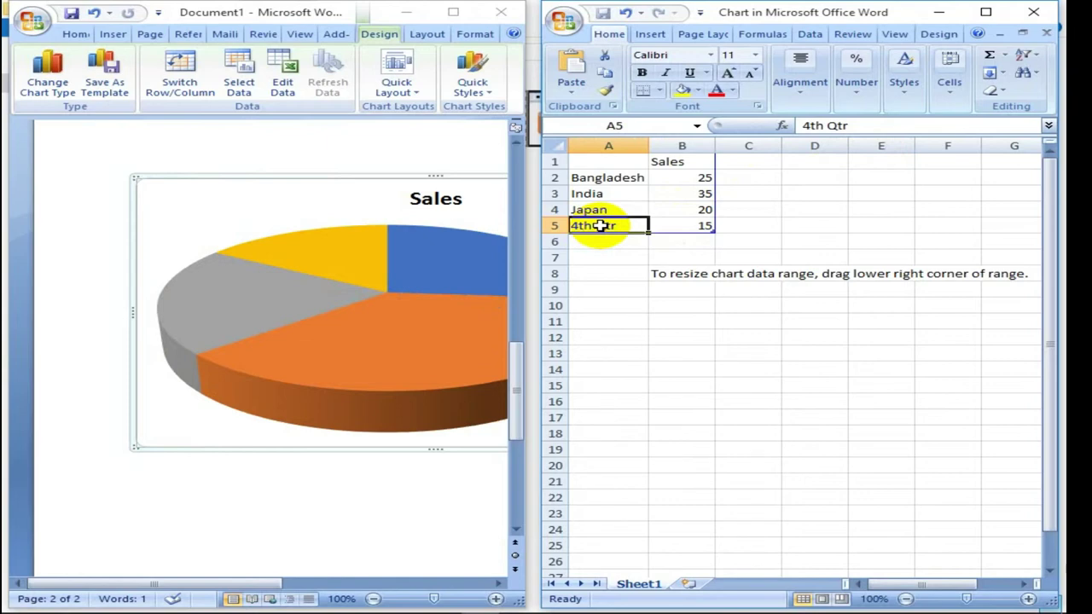
type("Itali")
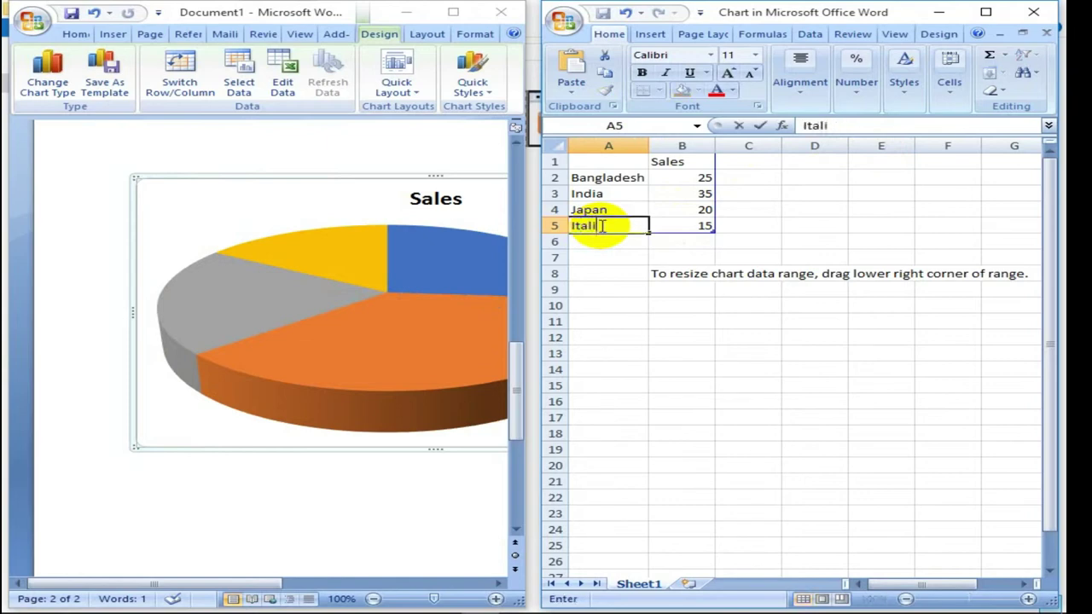
left_click(609, 255)
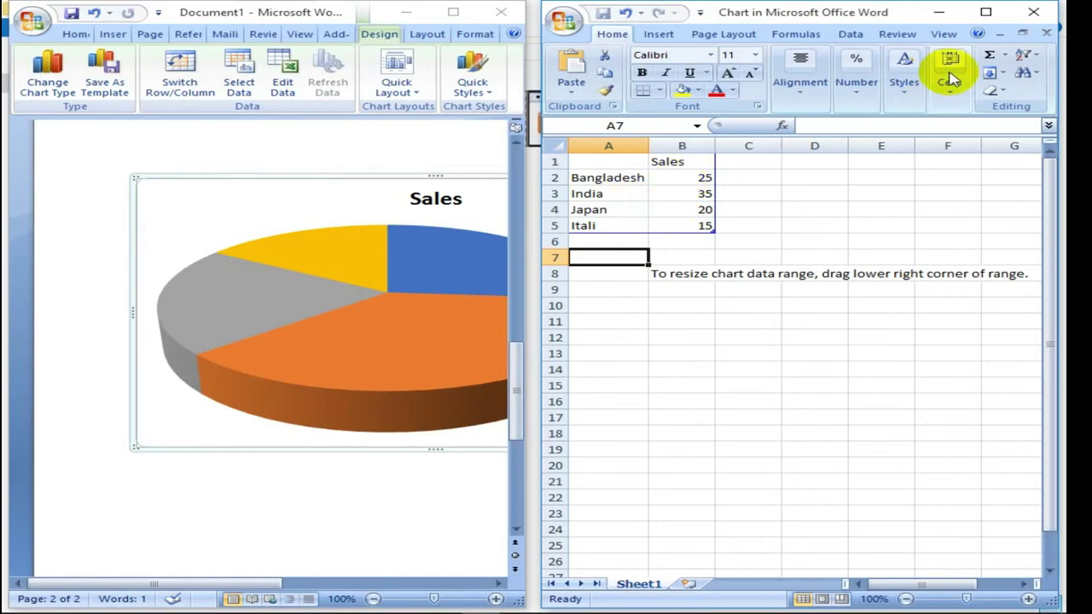
- Close the chart data sheet and reopen it with Edit Data
left_click(1040, 12)
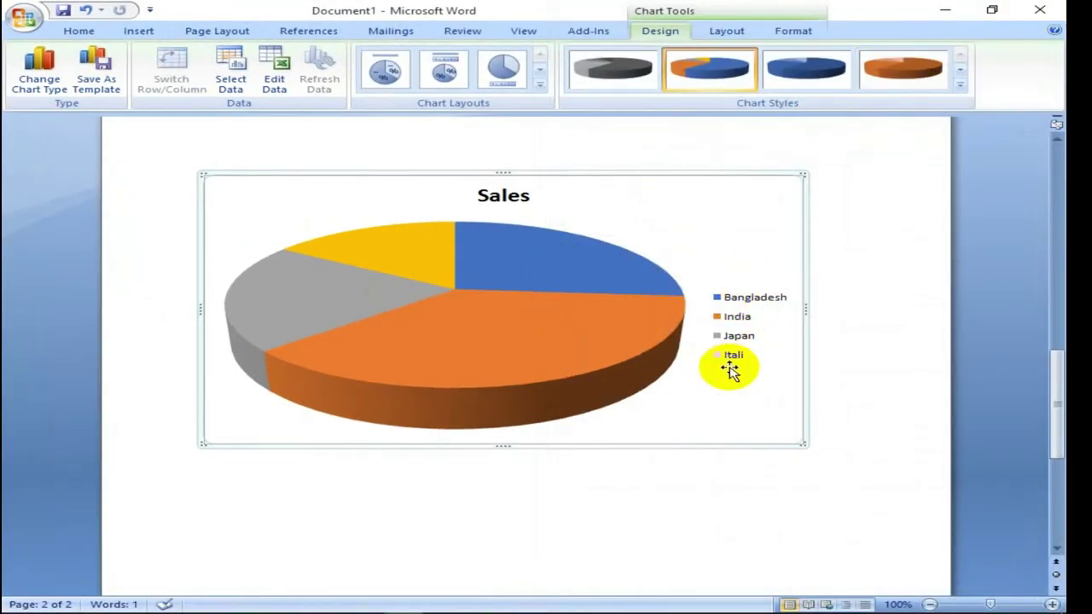
mouse_move(502, 341)
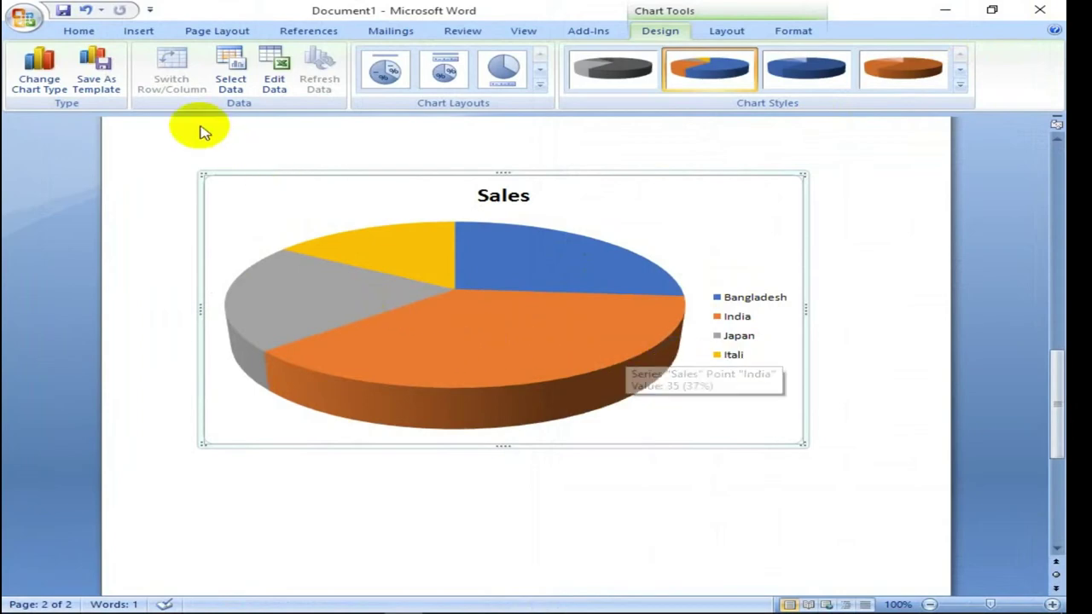
left_click(275, 84)
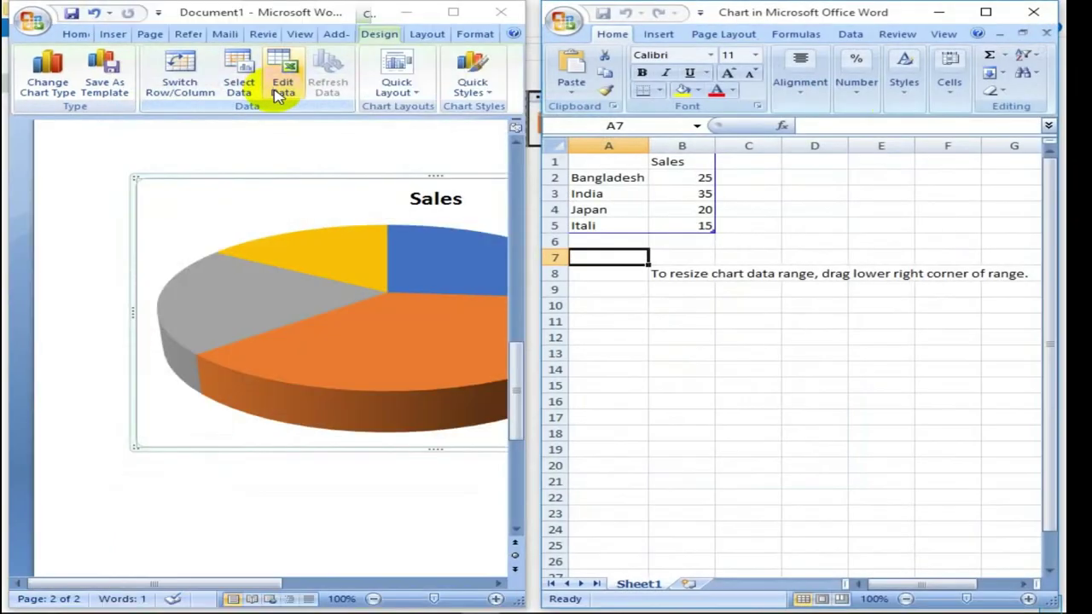
- Close the data sheet and add value labels (25, 35, 20, 15) to the pie slices
left_click(1034, 12)
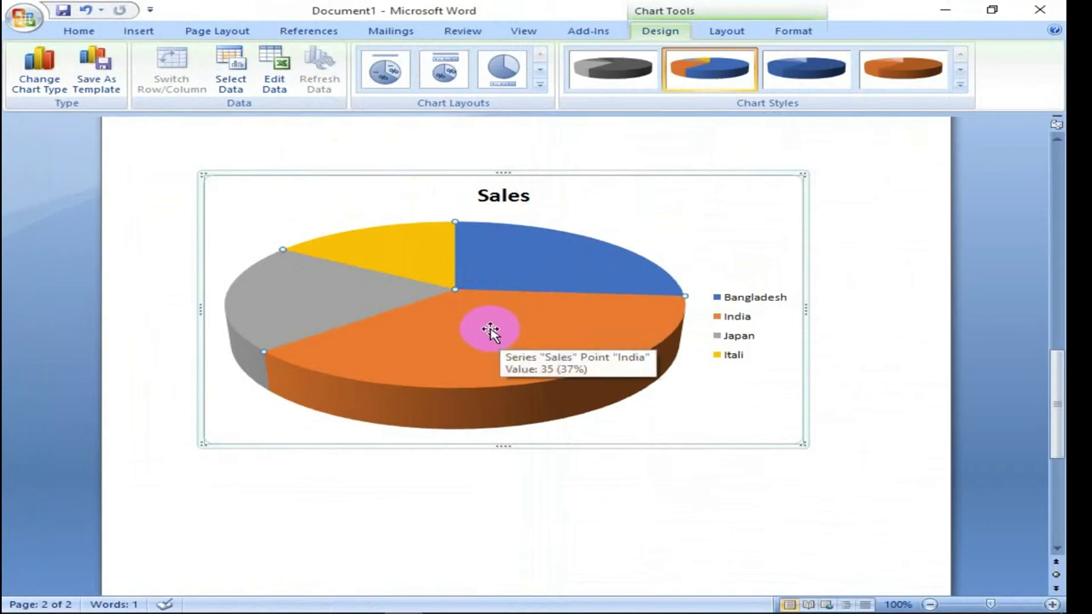
right_click(494, 329)
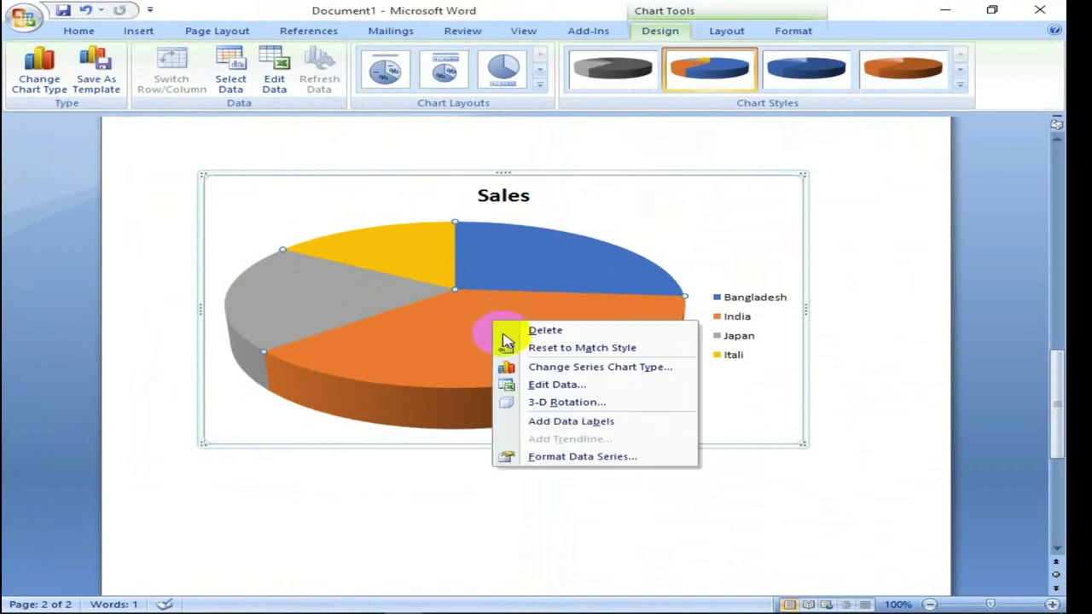
left_click(592, 421)
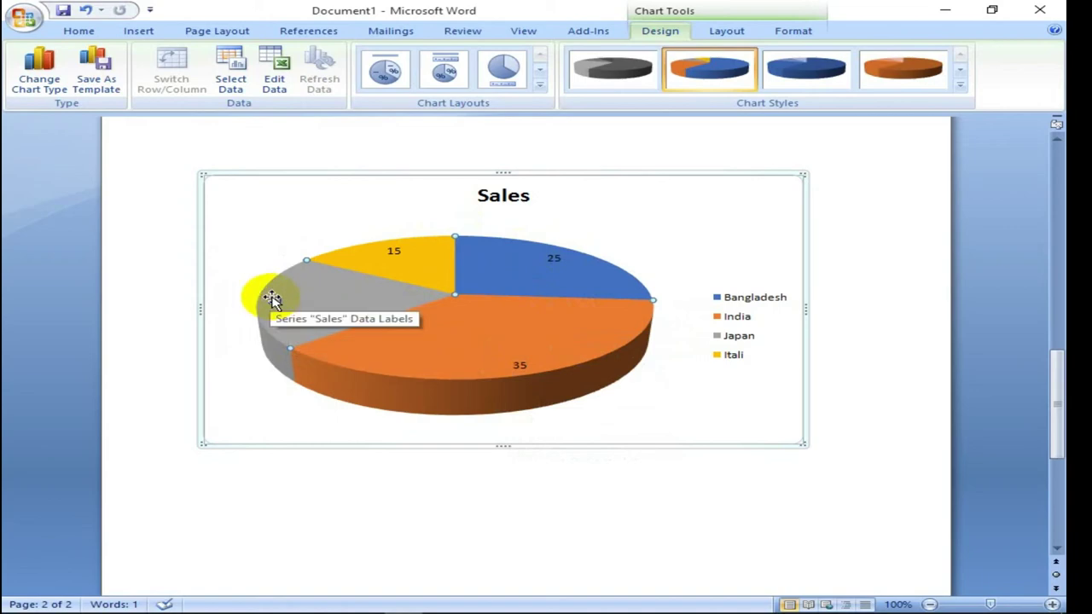
mouse_move(443, 263)
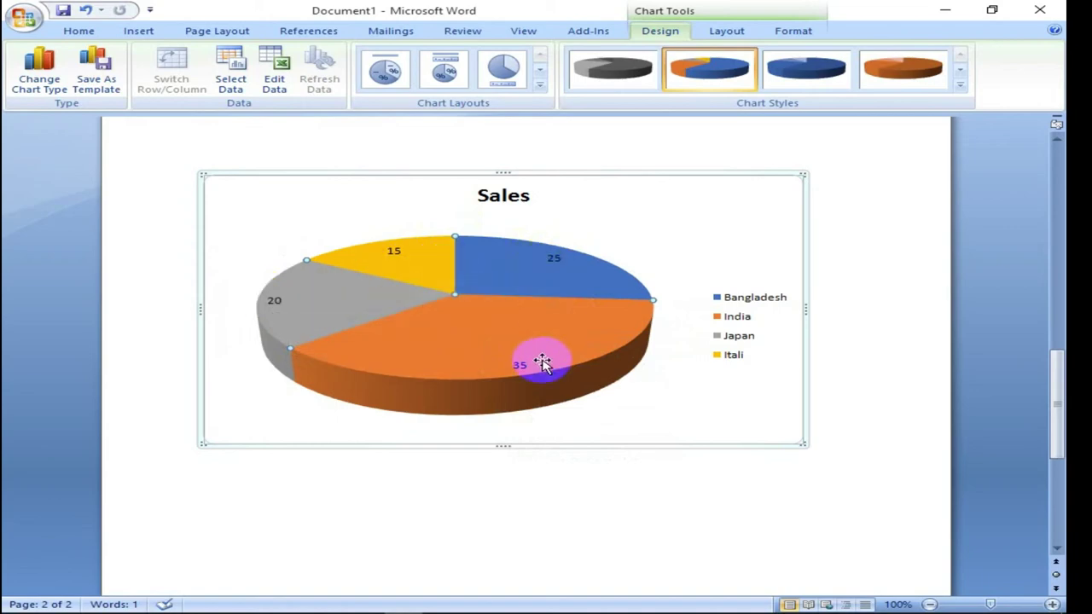
right_click(501, 332)
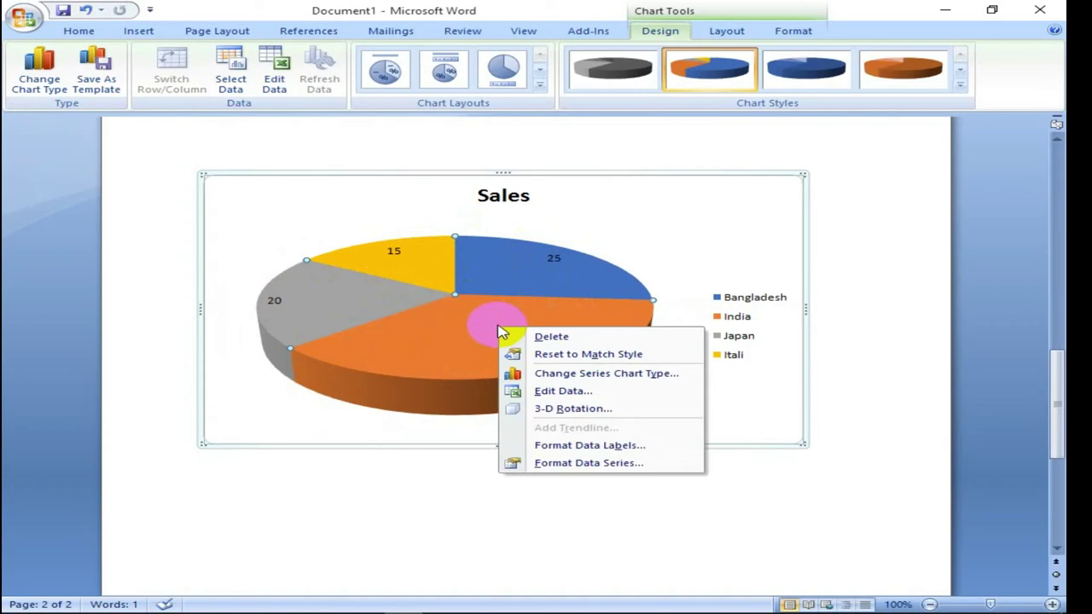
- Add Series Name, Category Name and Percentage to the labels and position them Inside End
left_click(648, 446)
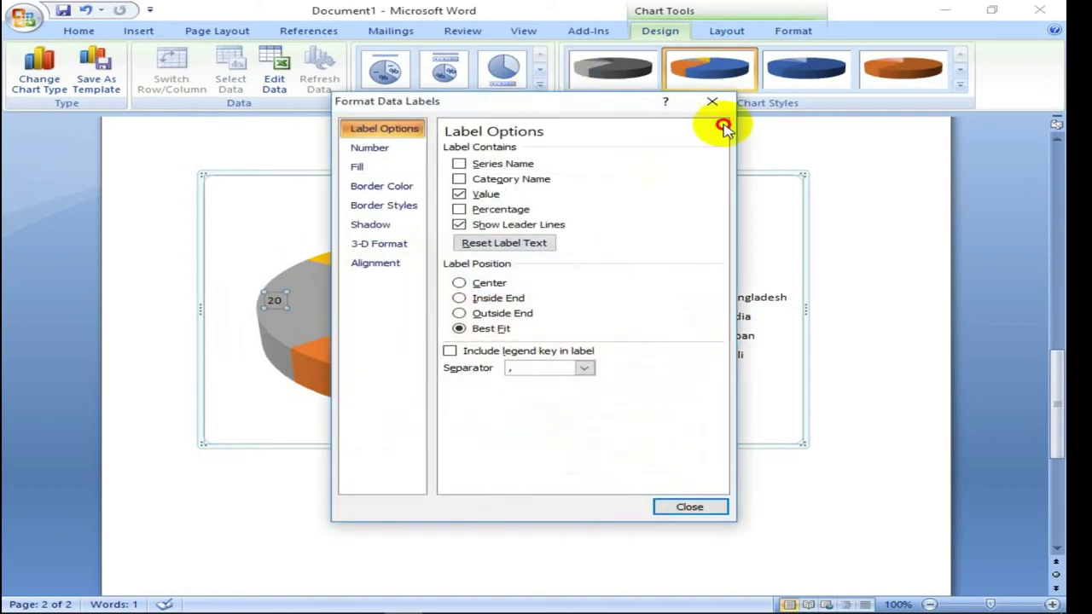
mouse_move(720, 103)
left_mouse_down()
mouse_move(881, 81)
mouse_move(837, 76)
left_mouse_up()
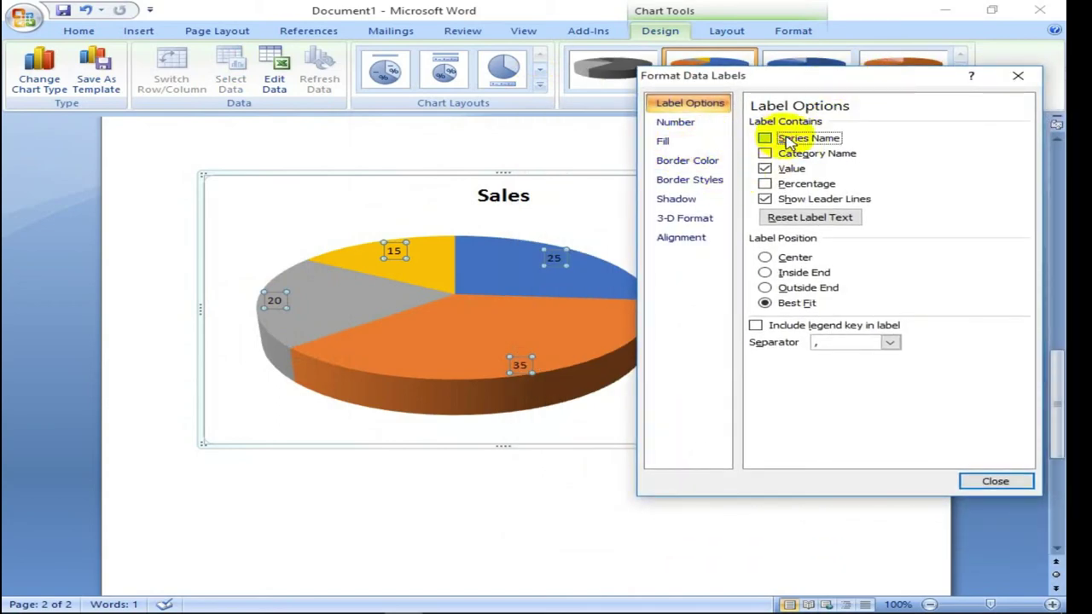
left_click(789, 141)
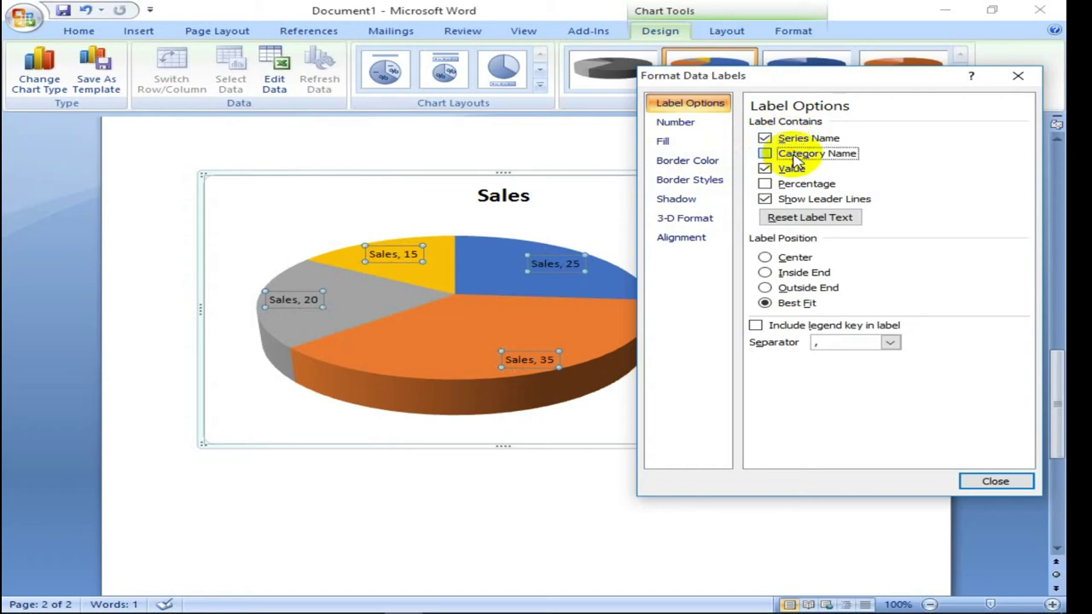
left_click(794, 157)
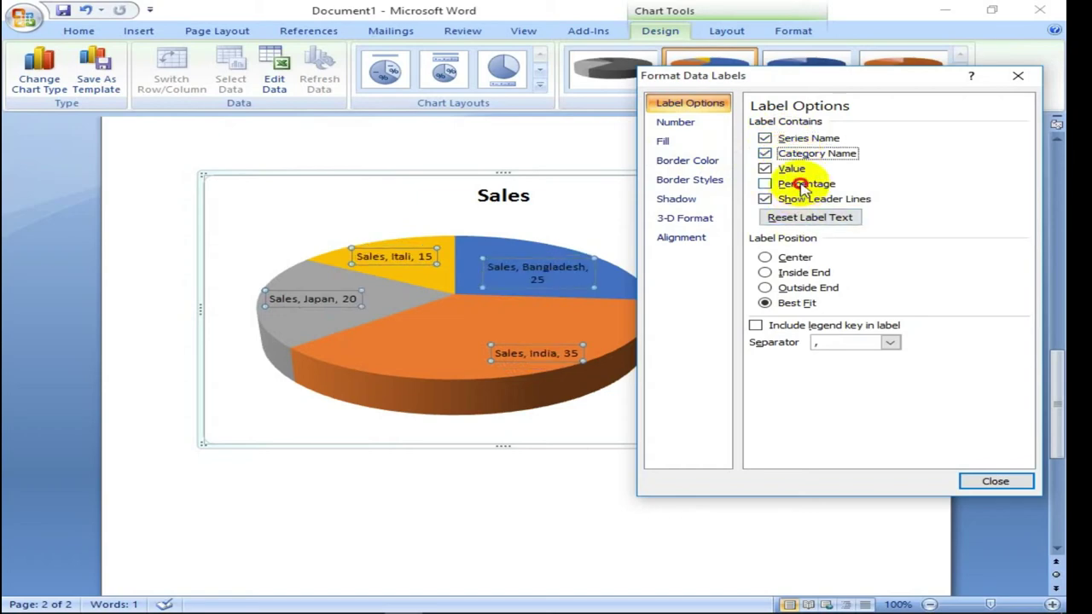
left_click(803, 186)
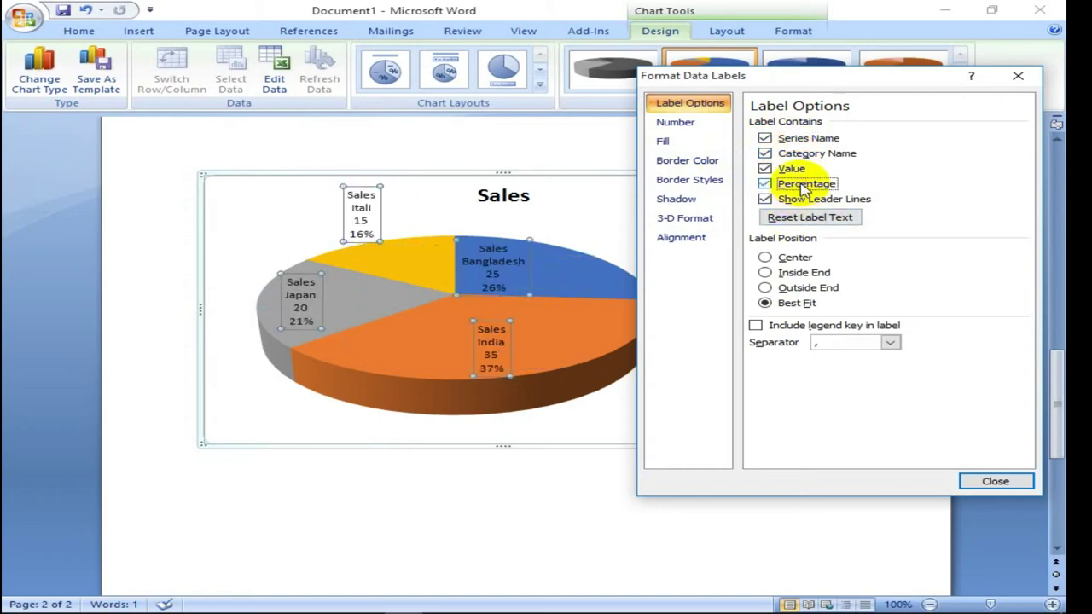
left_click(815, 290)
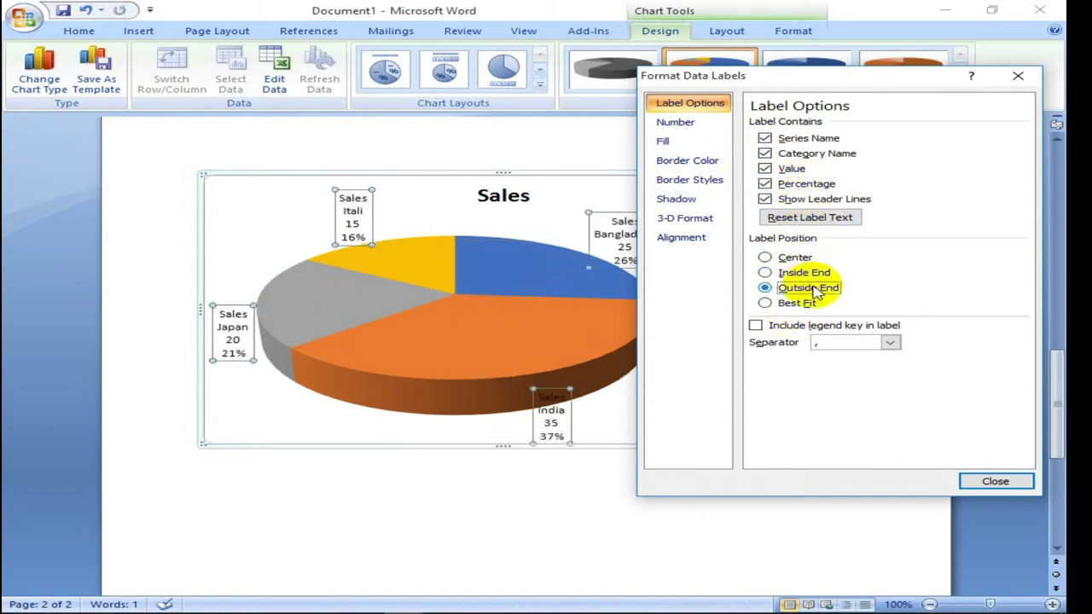
left_click(815, 274)
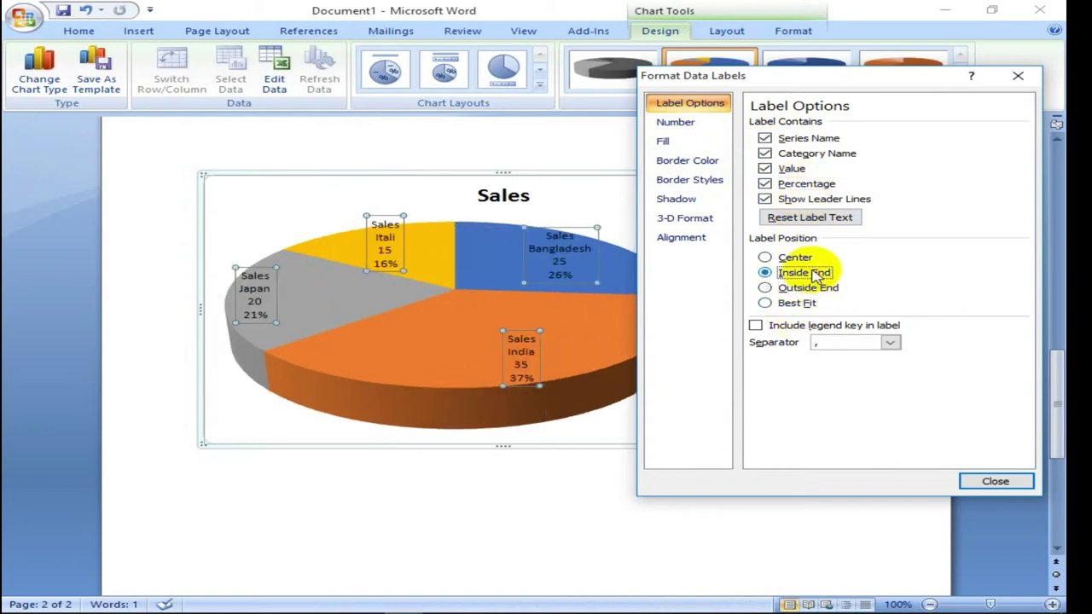
left_click(795, 258)
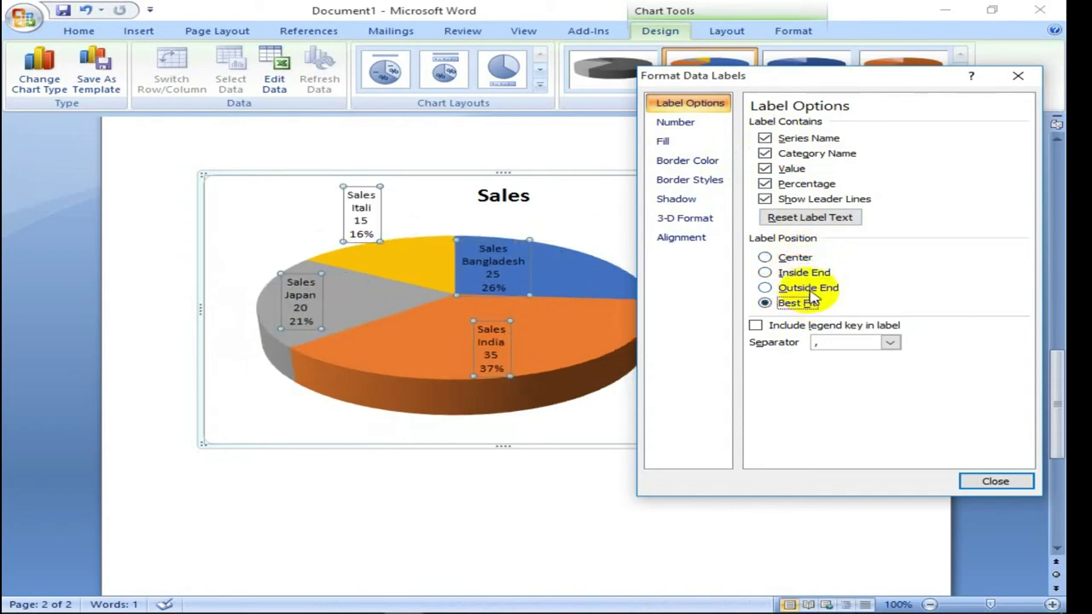
left_click(815, 290)
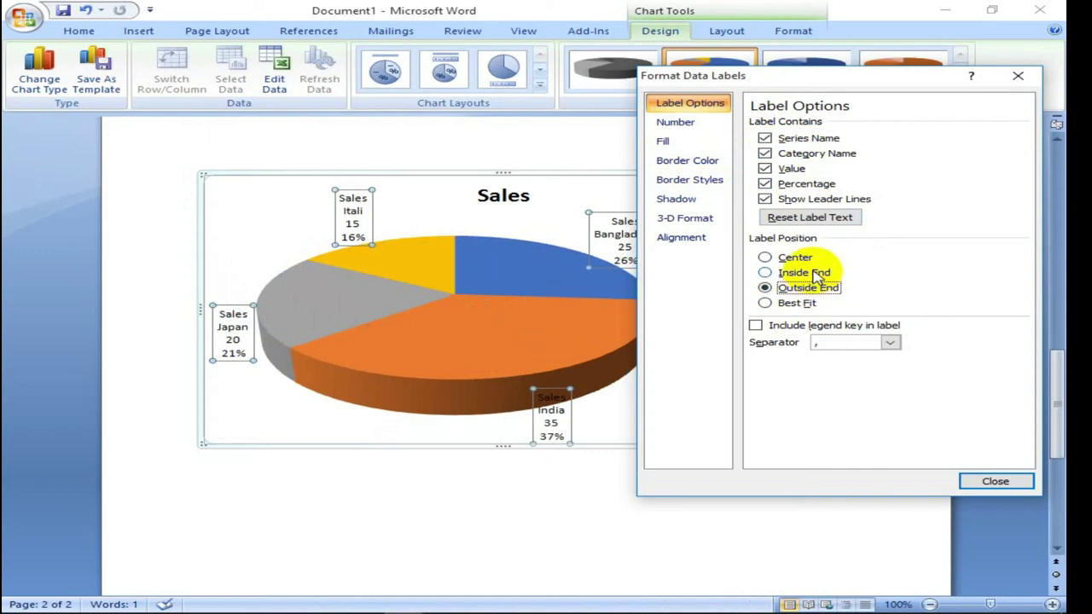
left_click(817, 274)
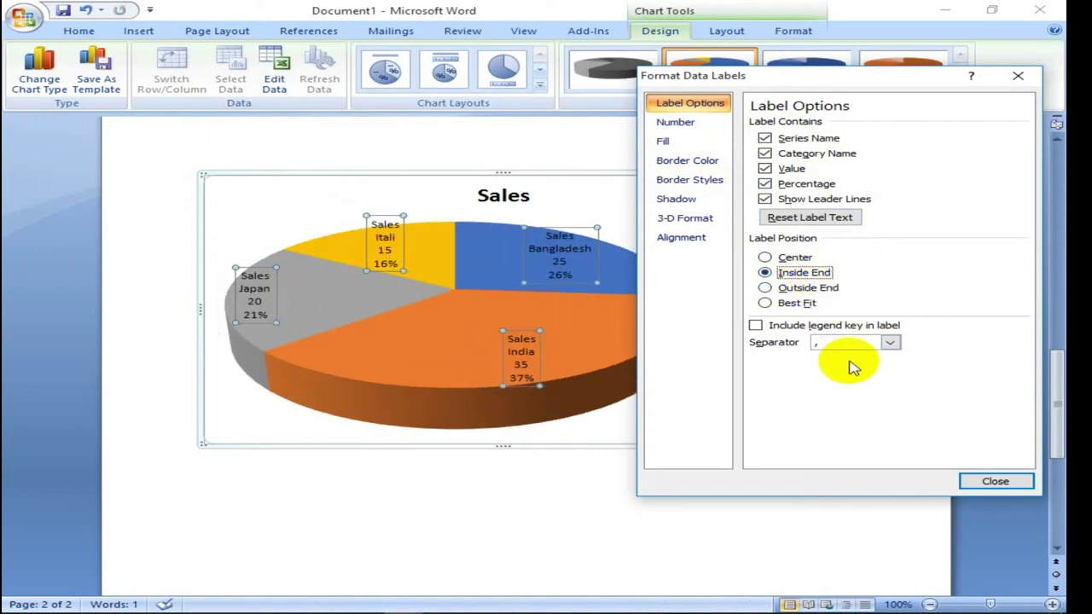
left_click(681, 126)
- Preview solid, gradient and texture label fills, then settle on No fill
left_click(682, 141)
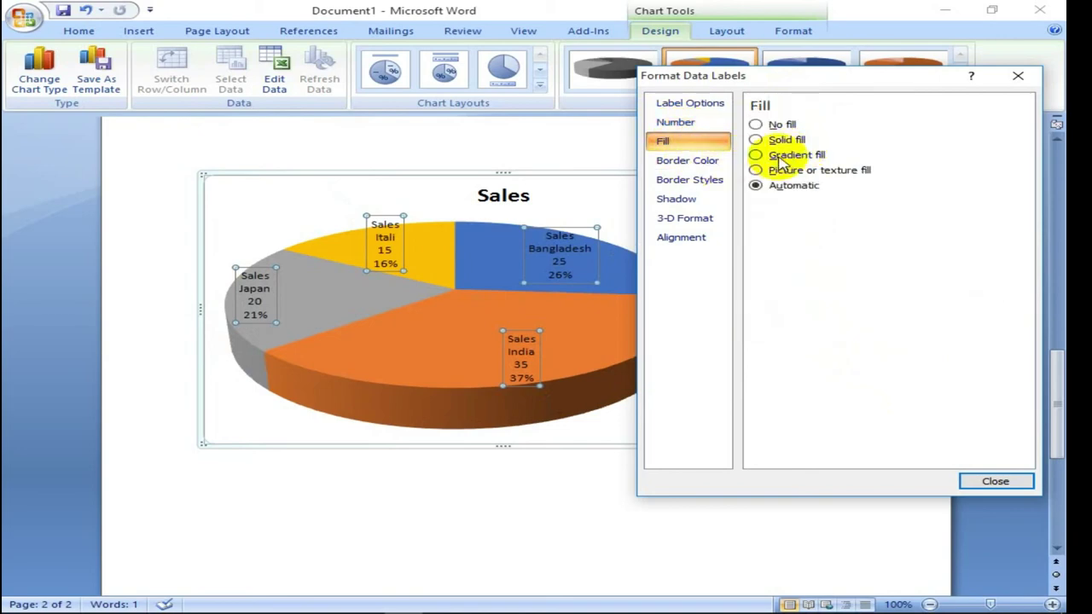
left_click(787, 141)
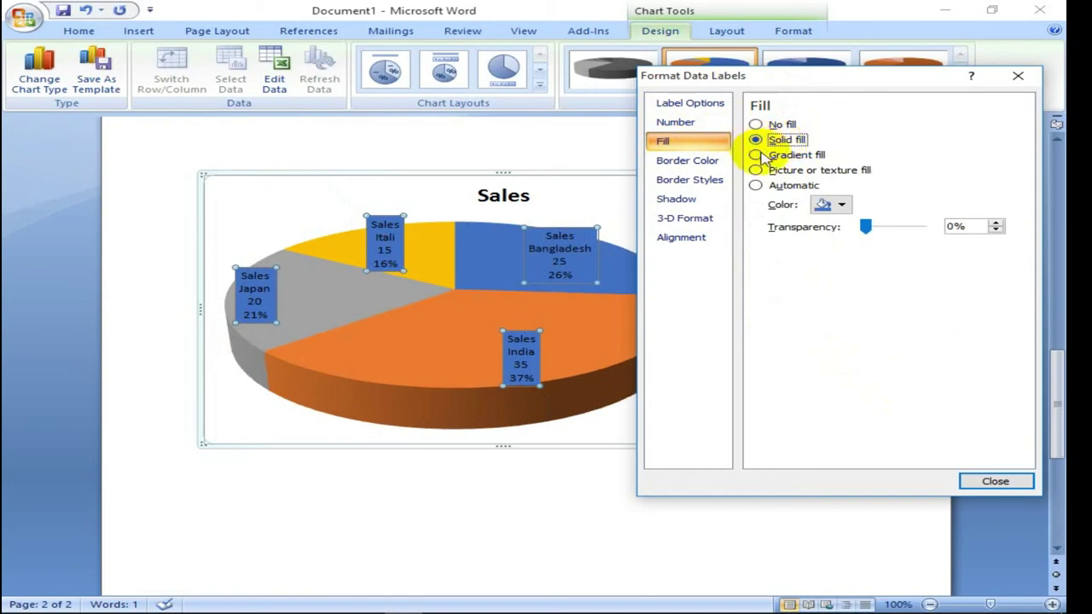
left_click(758, 156)
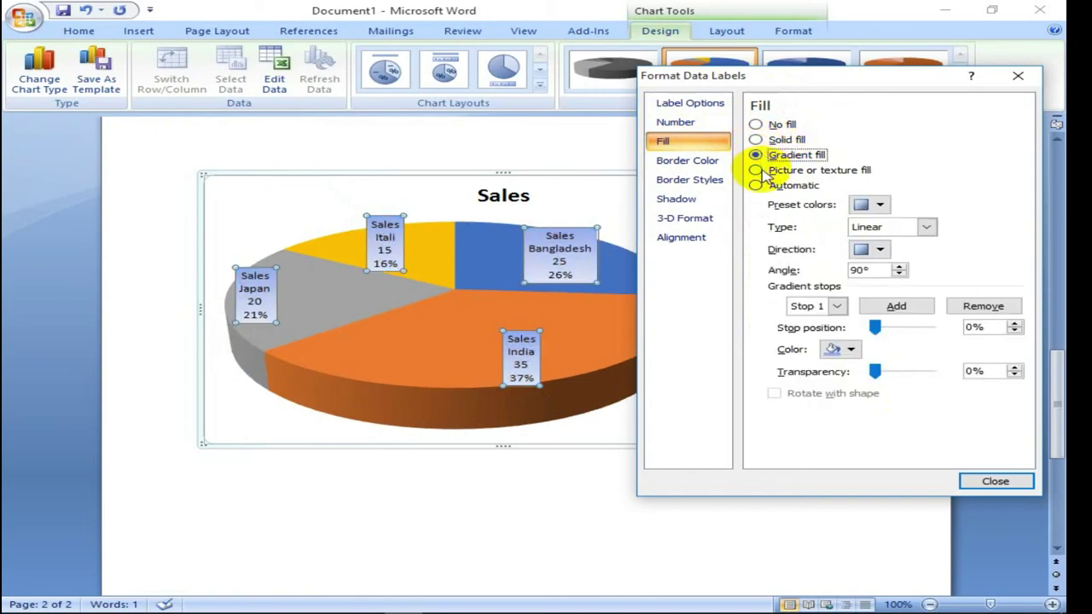
left_click(760, 170)
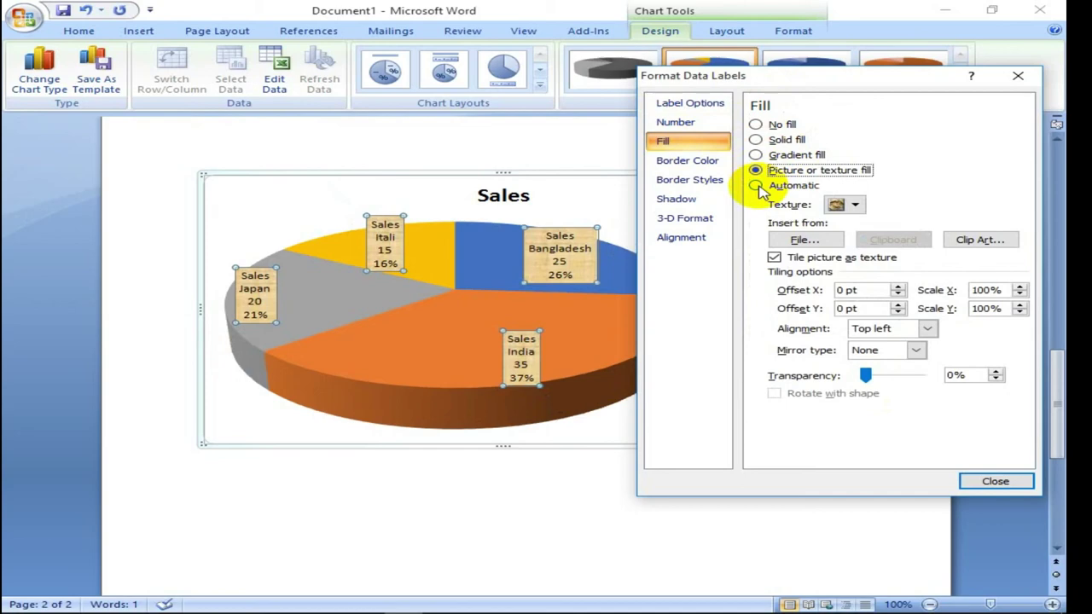
left_click(757, 126)
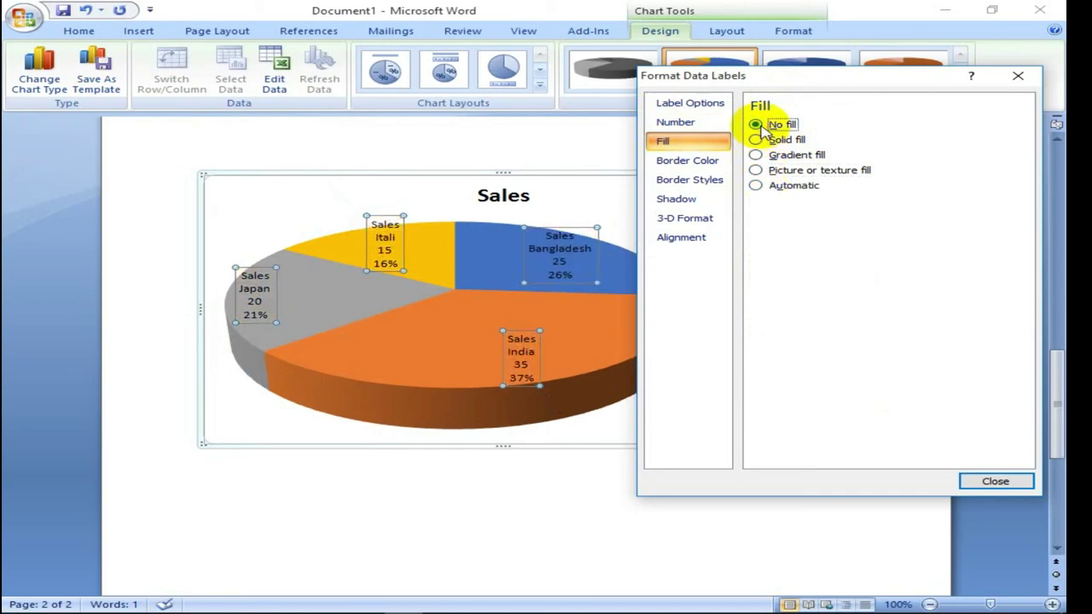
- Set the label Border Color to No line after trying a solid line
left_click(704, 165)
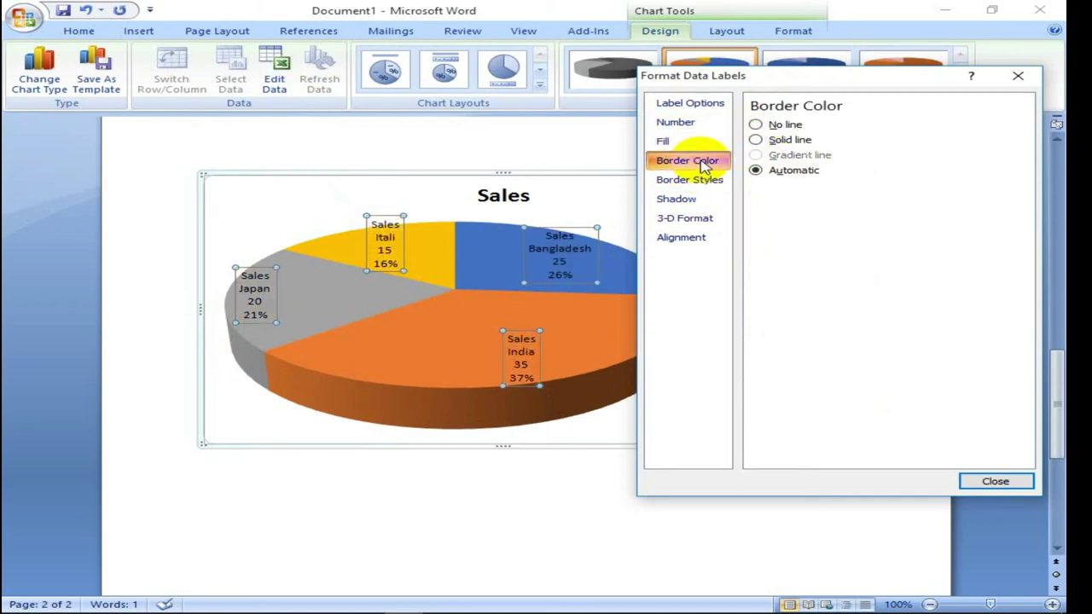
left_click(758, 141)
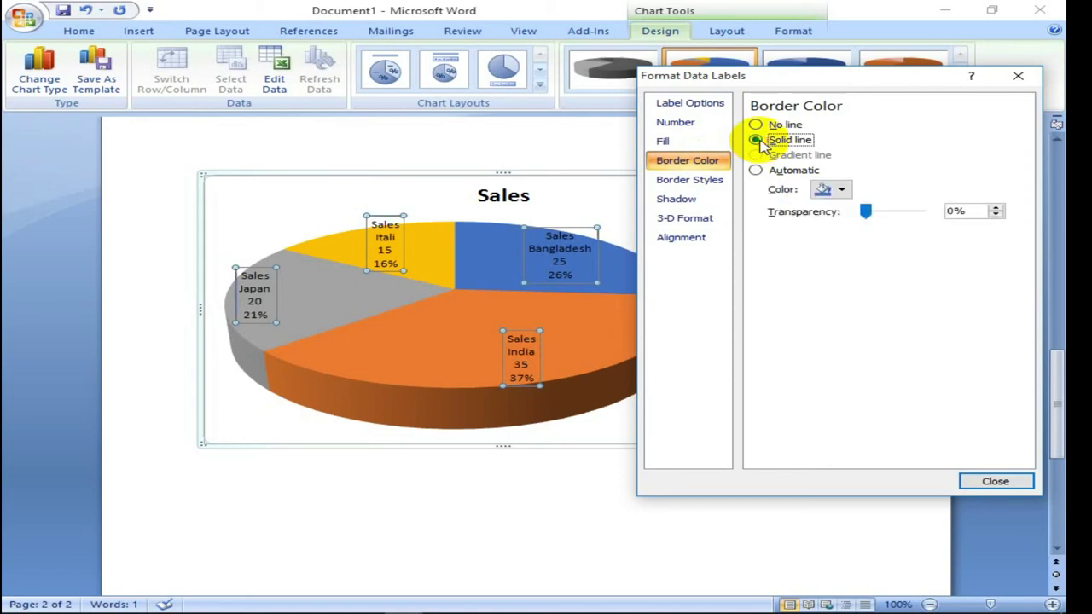
left_click(757, 124)
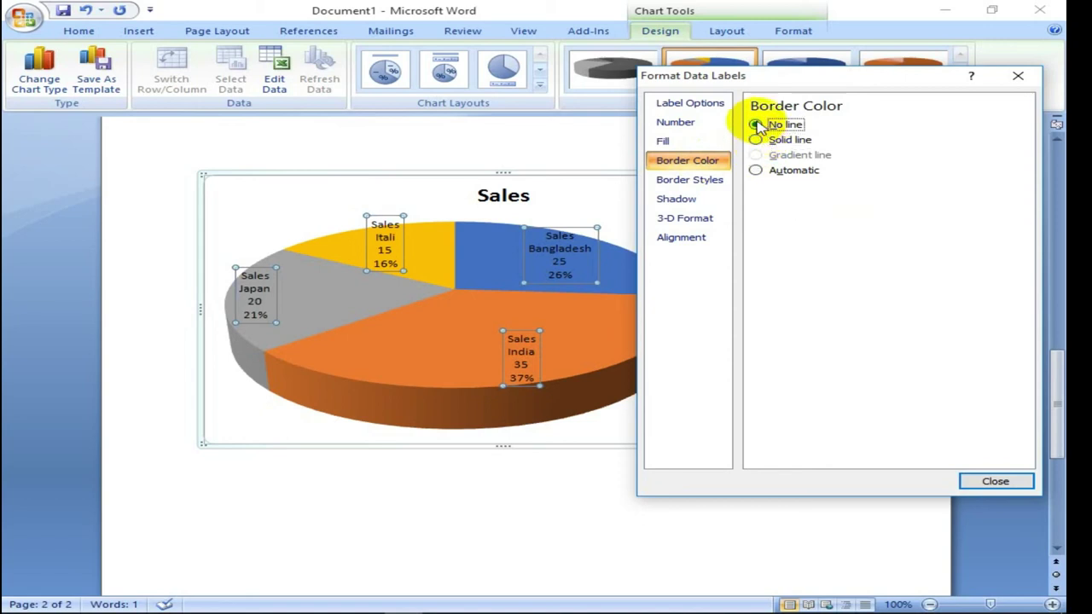
- Review the Border Styles, Shadow, 3-D Format, Alignment and Number pages, then close the dialog
left_click(695, 181)
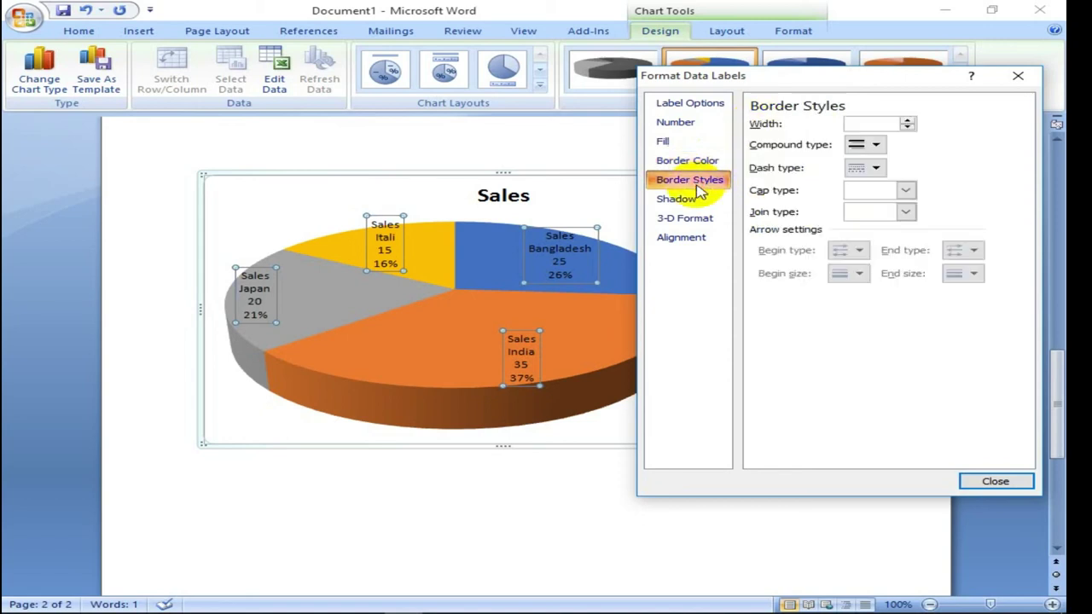
left_click(687, 201)
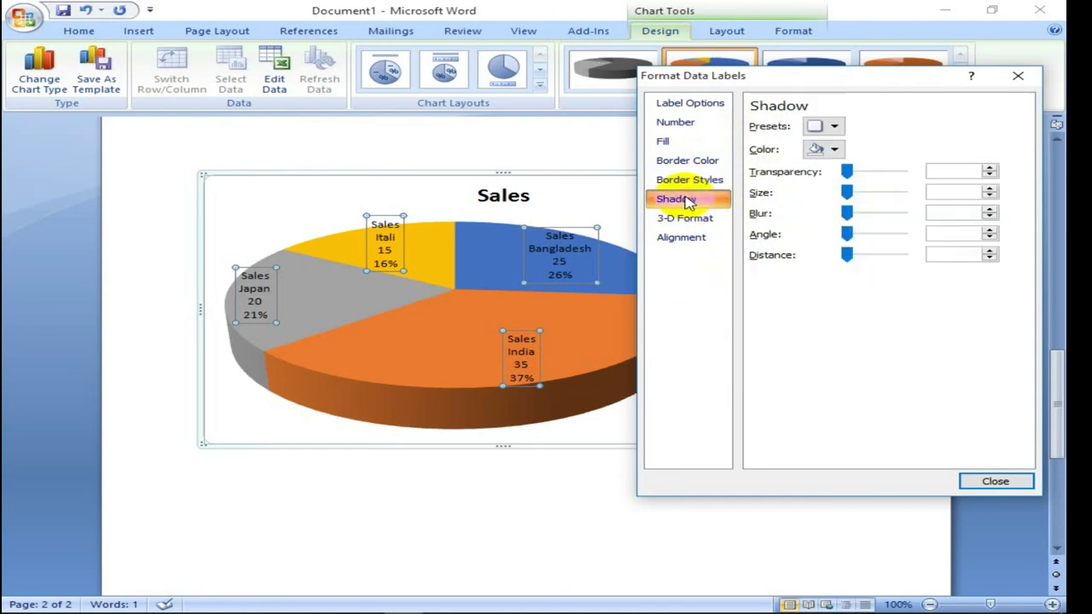
left_click(705, 218)
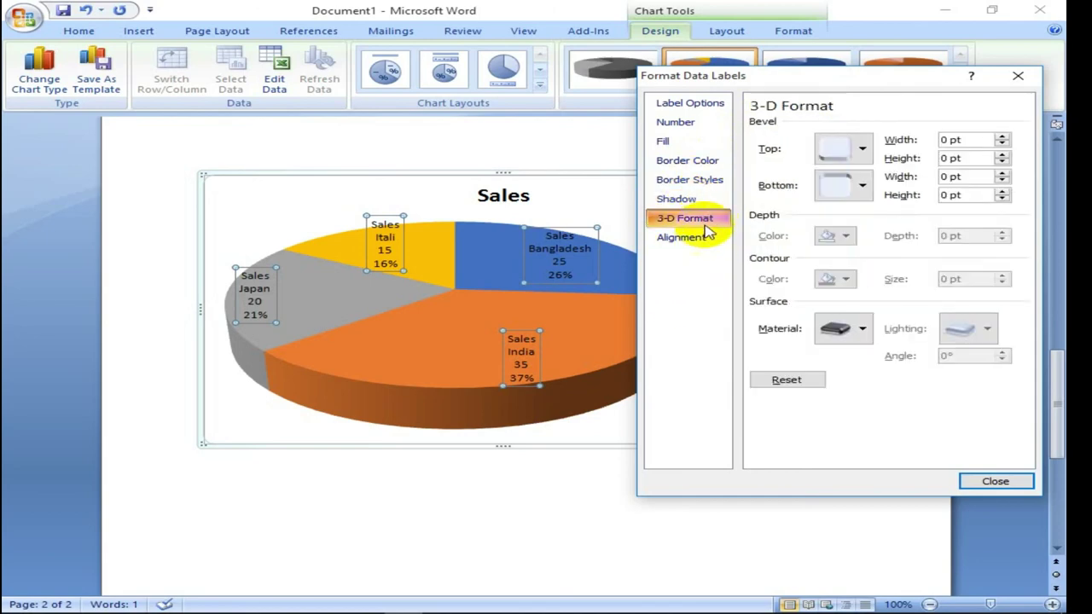
left_click(705, 238)
left_click(687, 124)
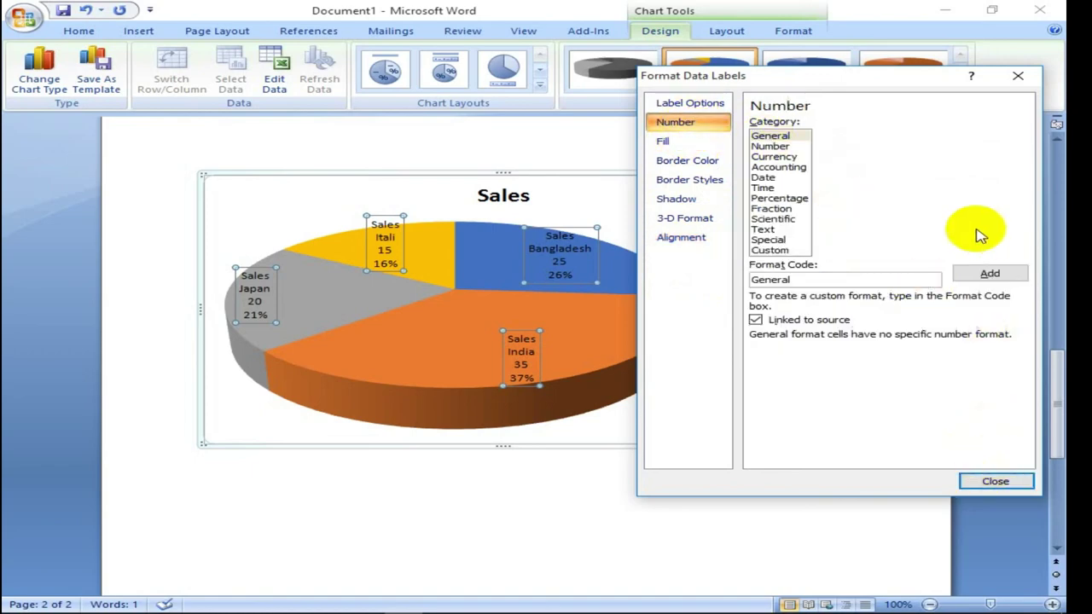
left_click(1018, 76)
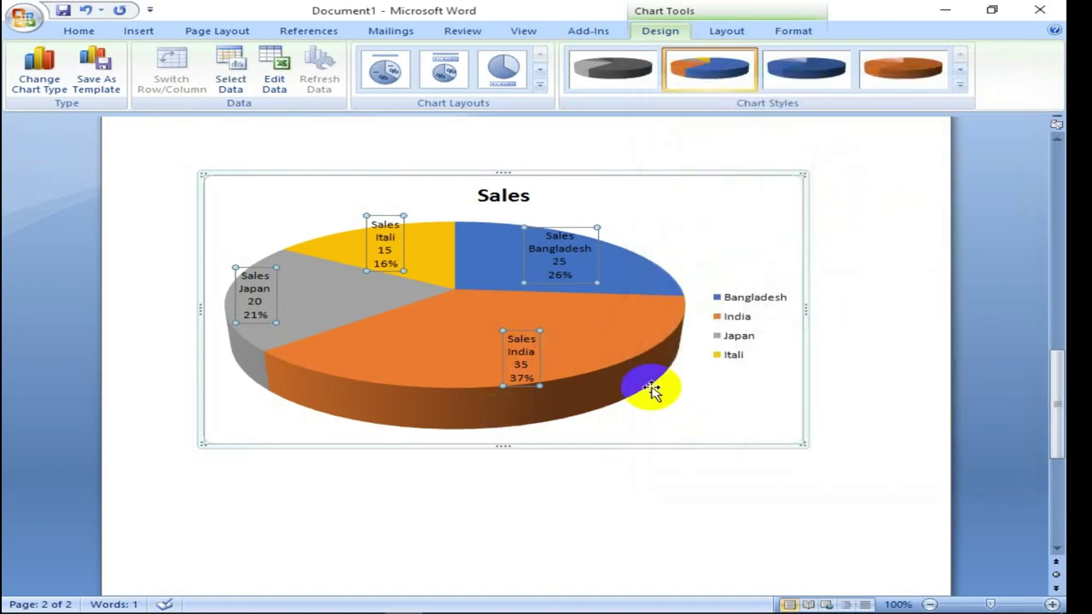
left_click(483, 324)
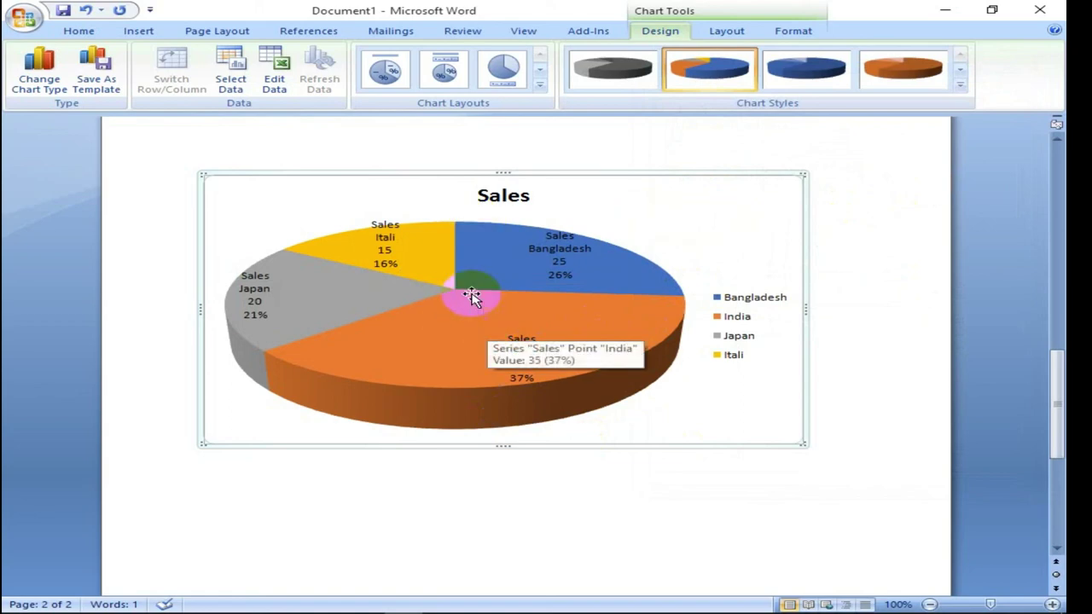
left_click(150, 33)
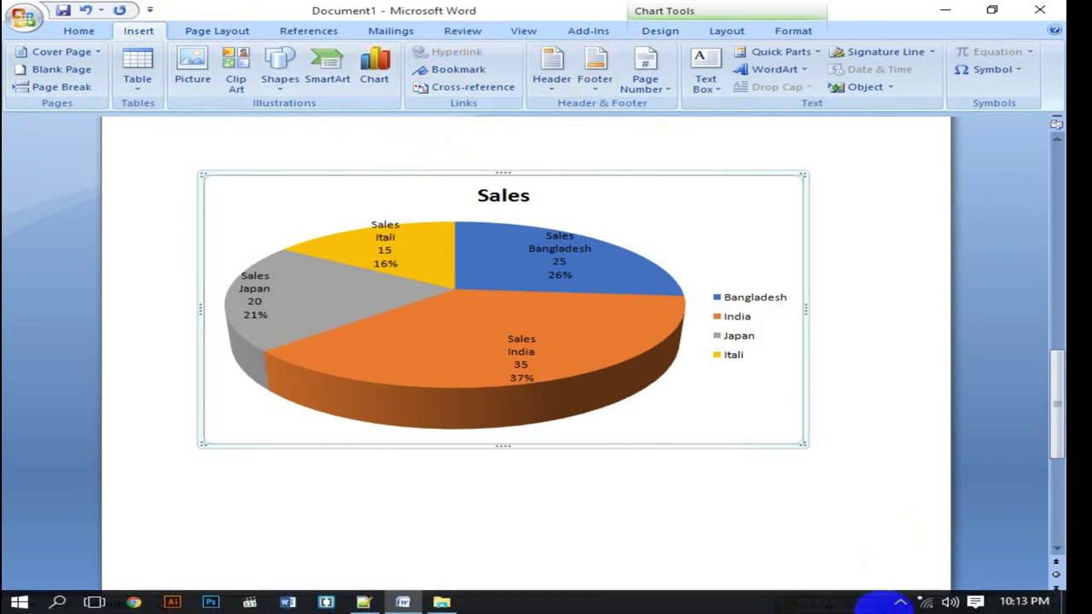
left_click(900, 602)
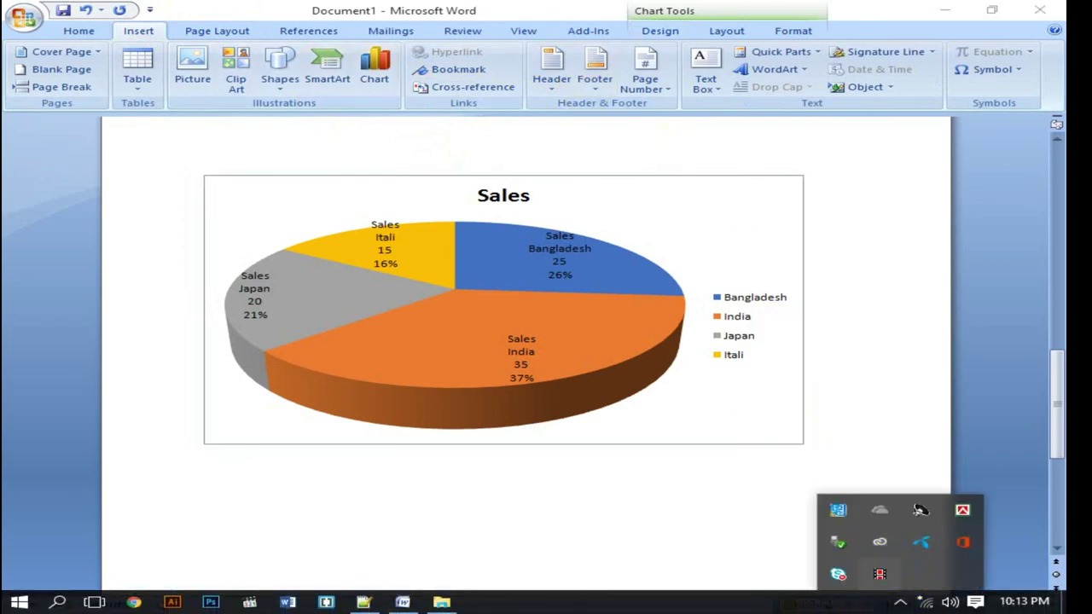